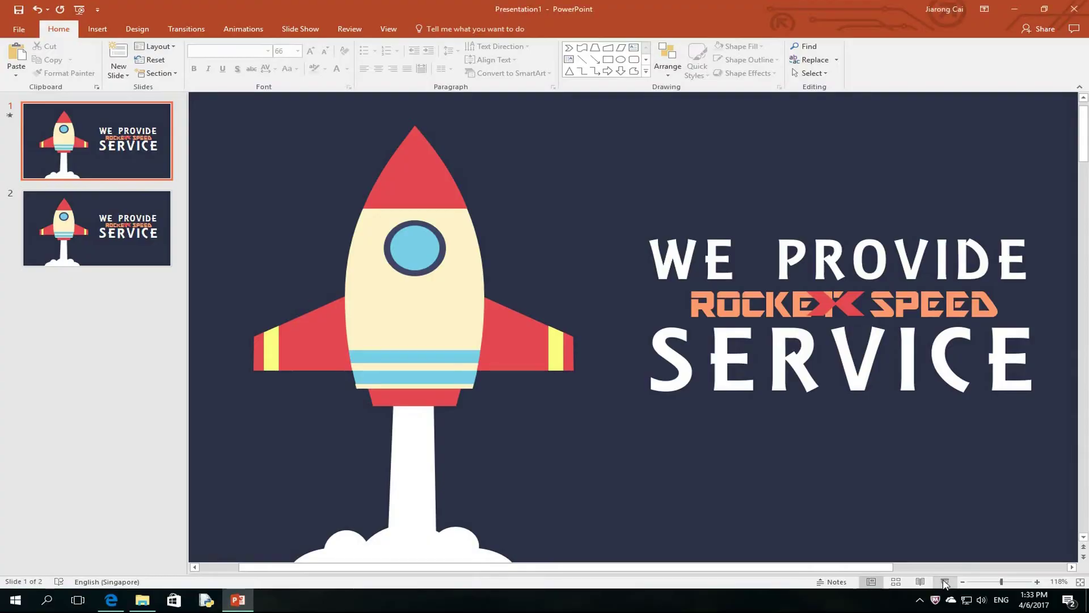
Switch to slide 2, showing the rocket and the WE PROVIDE ROCKET SPEED SERVICE text.
left_click(82, 234)
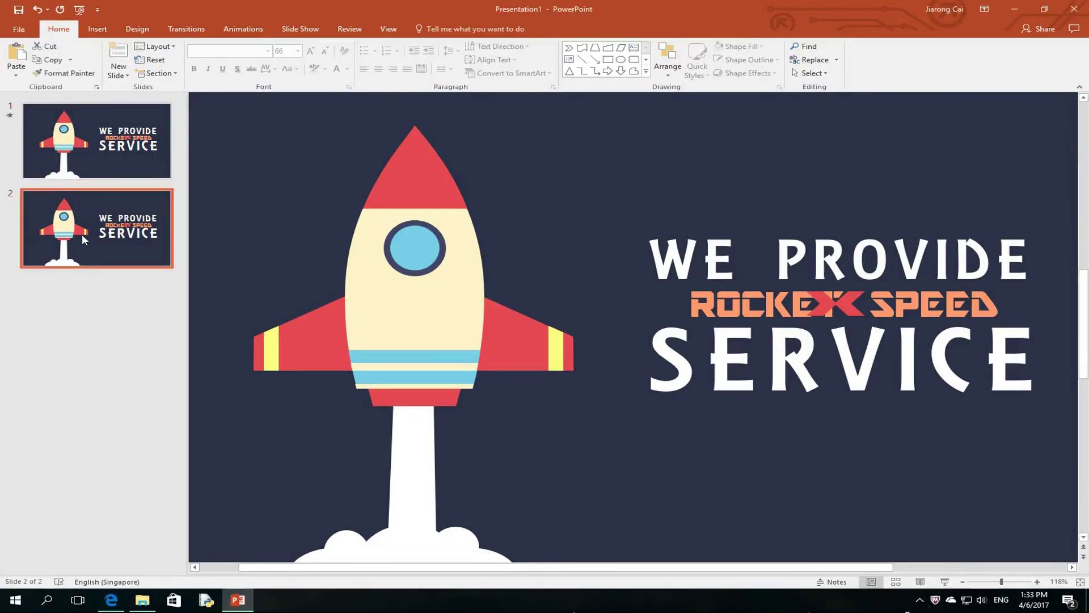
Show the Animation Pane and pull the cloud ovals apart to inspect them.
left_click(253, 30)
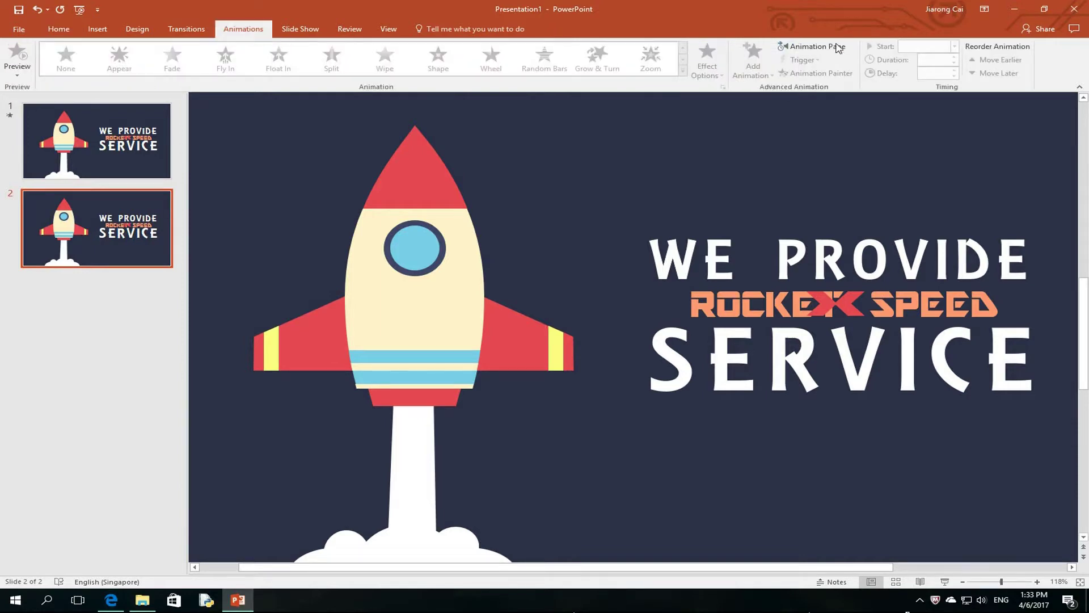
left_click(838, 47)
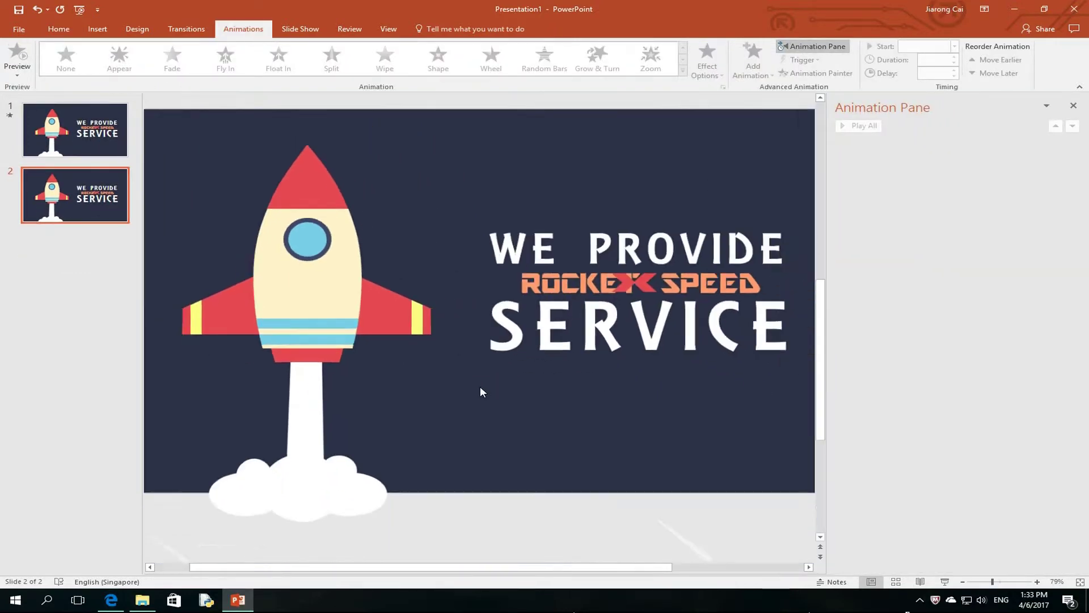
left_click(362, 434)
left_click_drag(381, 461, 457, 426)
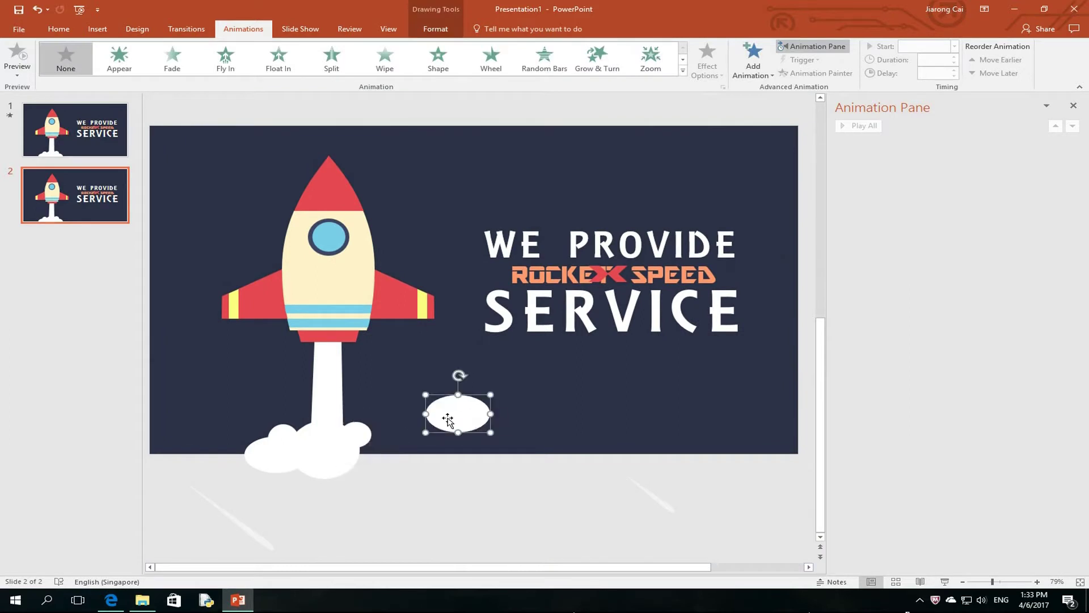
left_click_drag(359, 434, 418, 395)
left_click_drag(330, 454, 385, 435)
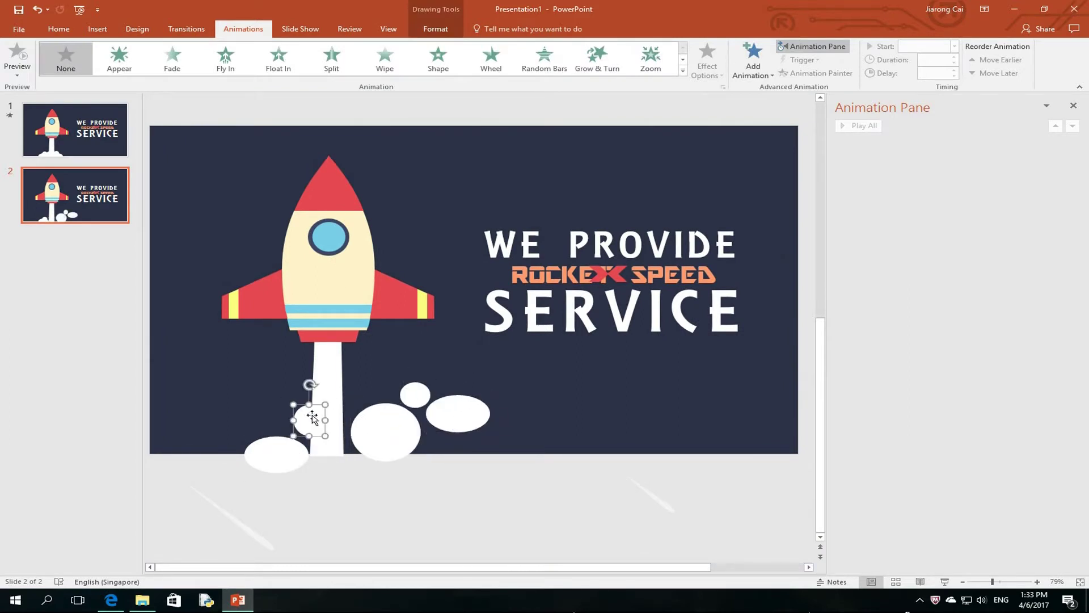
left_click_drag(277, 459, 243, 399)
left_click_drag(288, 436, 271, 422)
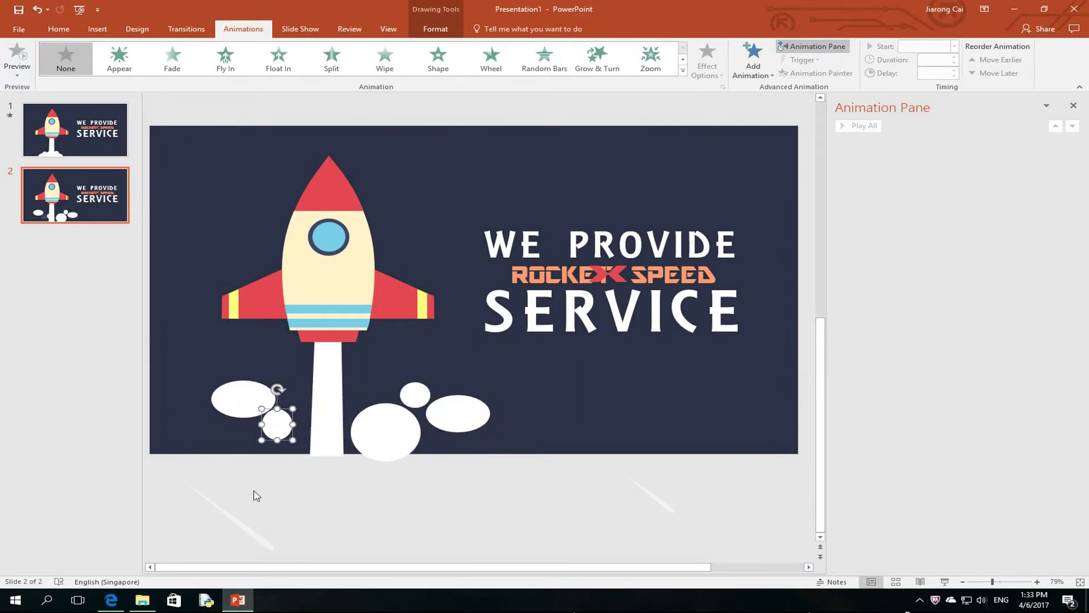
Undo the moves so the cloud ovals regroup at the rocket's base, then select one oval.
key("ctrl+z")
key("ctrl+z")
key("ctrl+z")
key("ctrl+z")
key("ctrl+z")
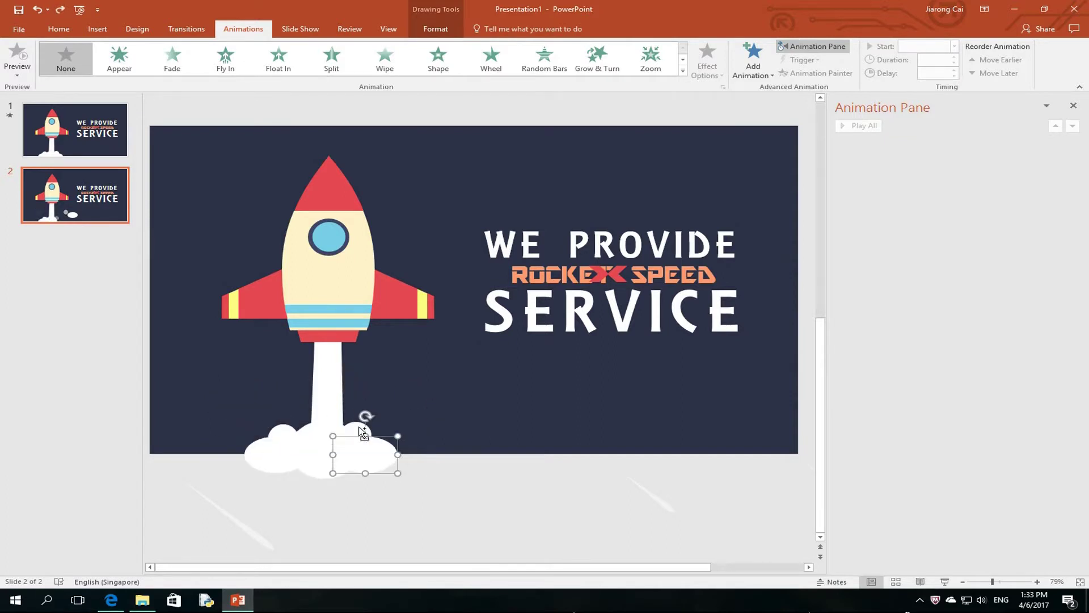
left_click(434, 399)
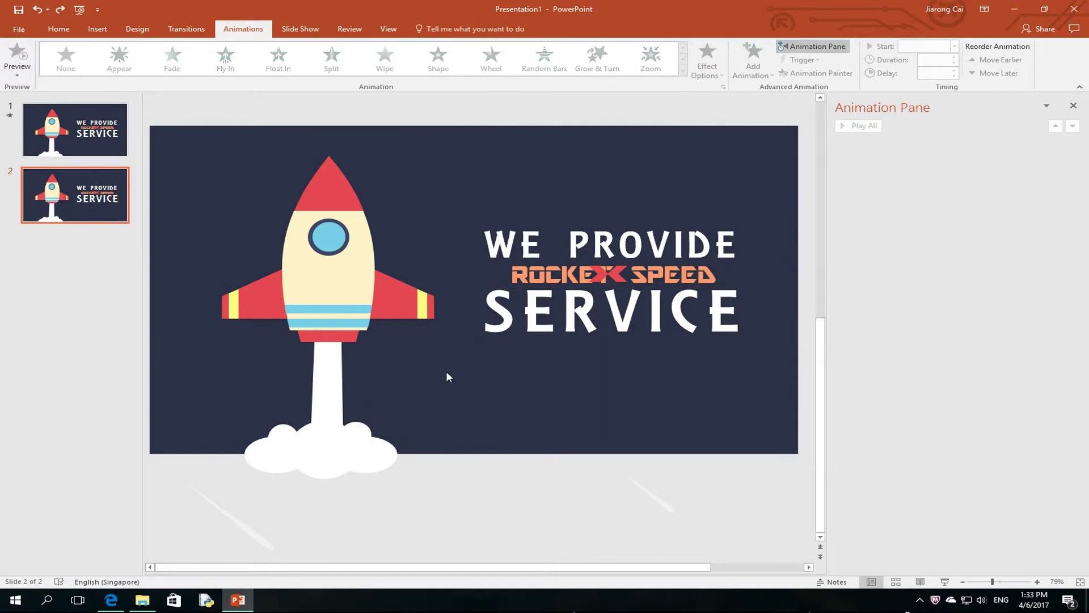
left_click(305, 431)
left_click(753, 71)
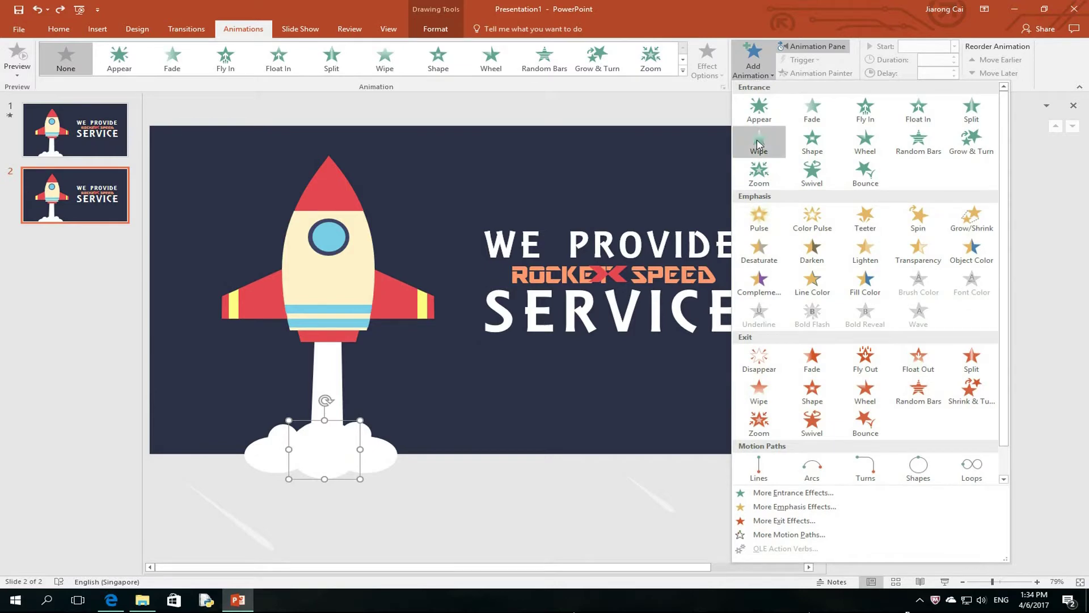
Apply Grow/Shrink to one cloud oval and paint it onto the other four ovals.
left_click(969, 221)
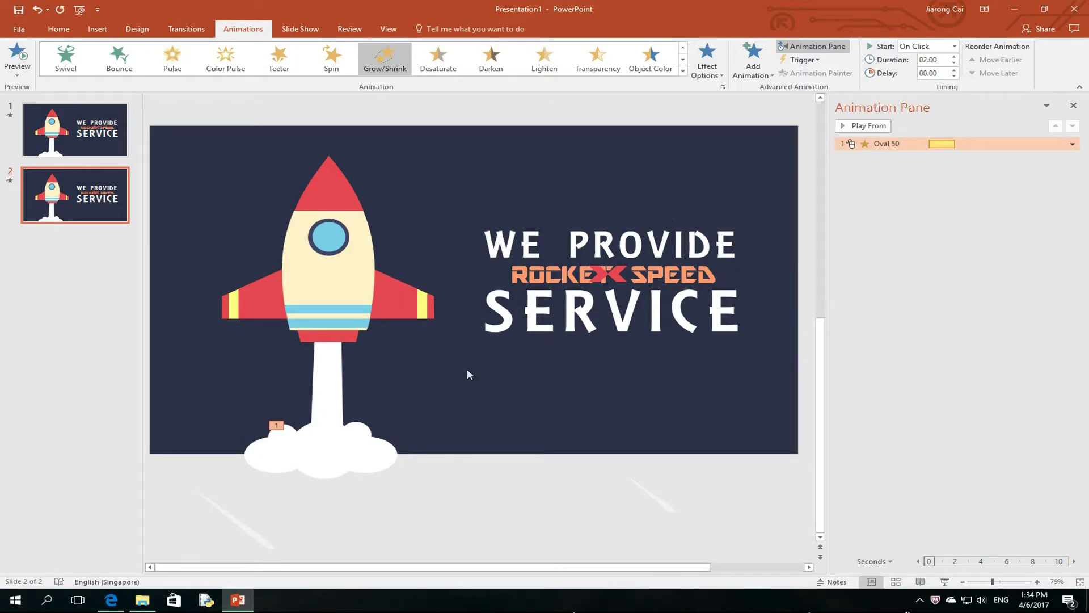
left_click(320, 444)
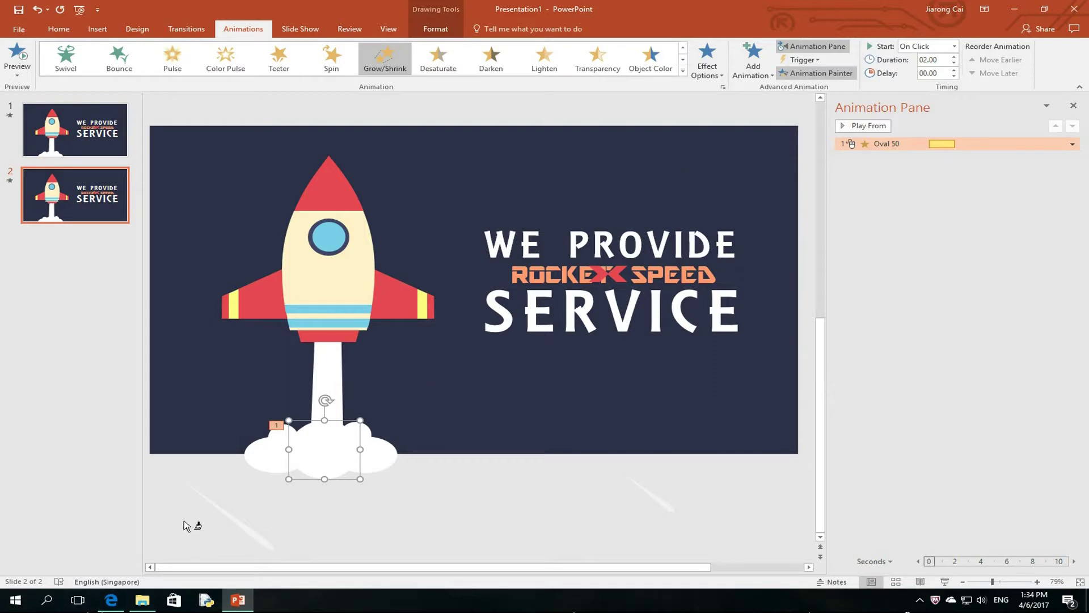
left_click(367, 431)
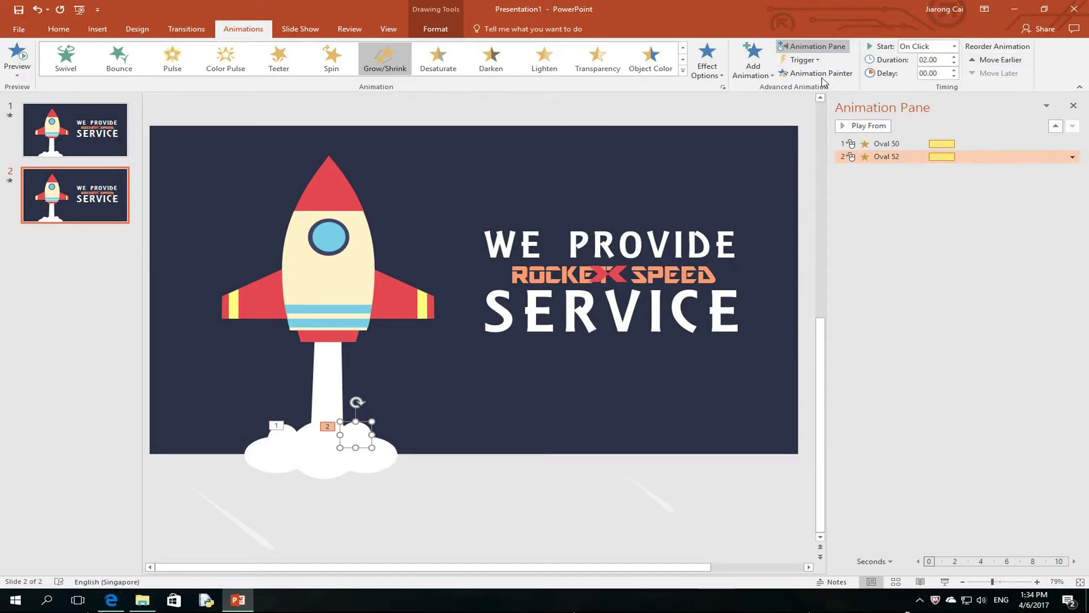
left_click(278, 457)
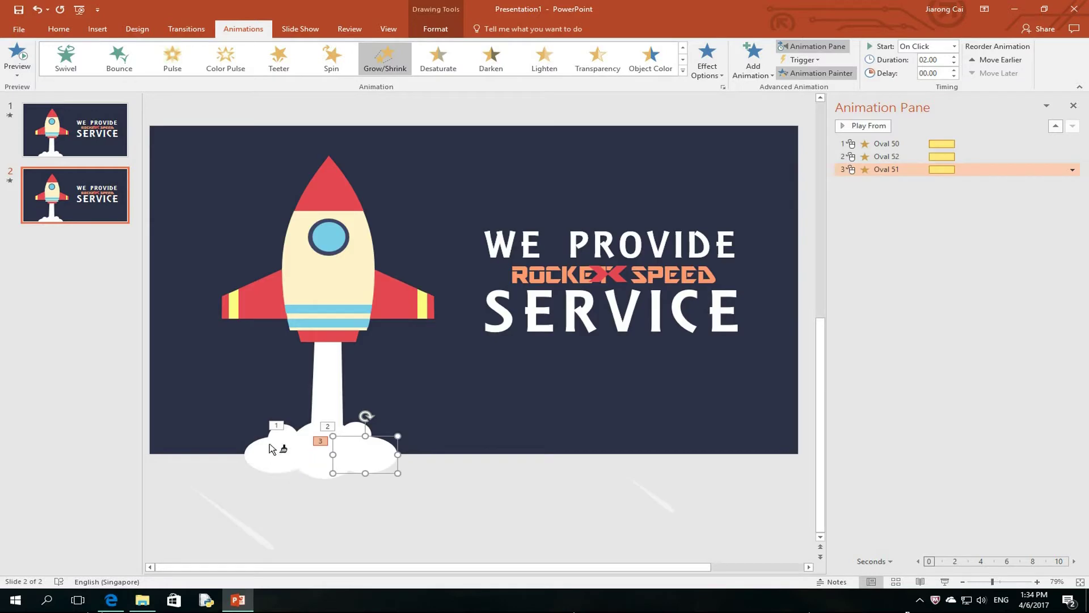
left_click(272, 450)
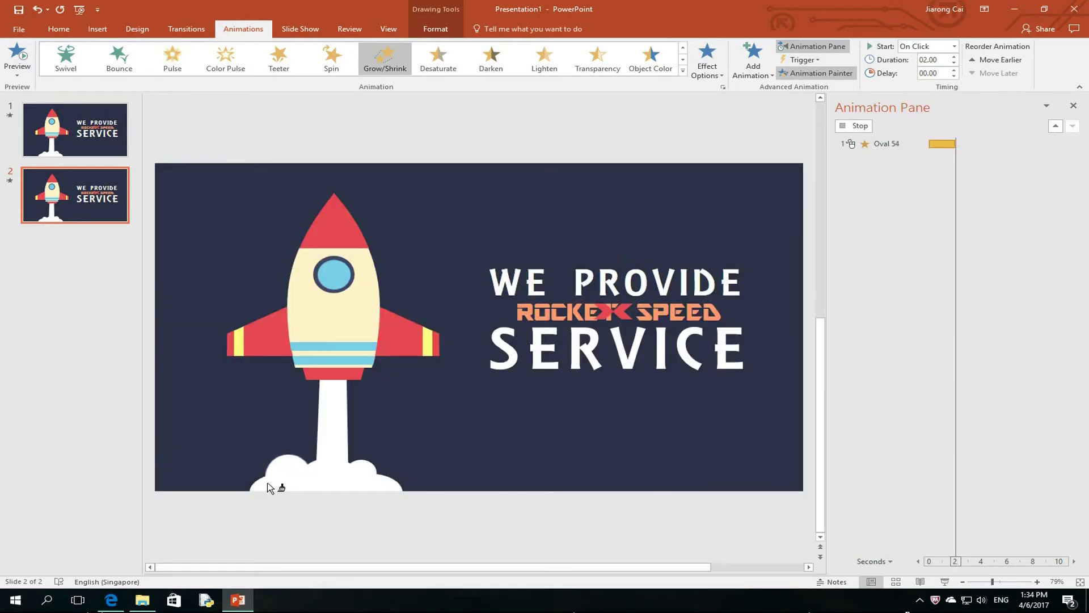
left_click(263, 460)
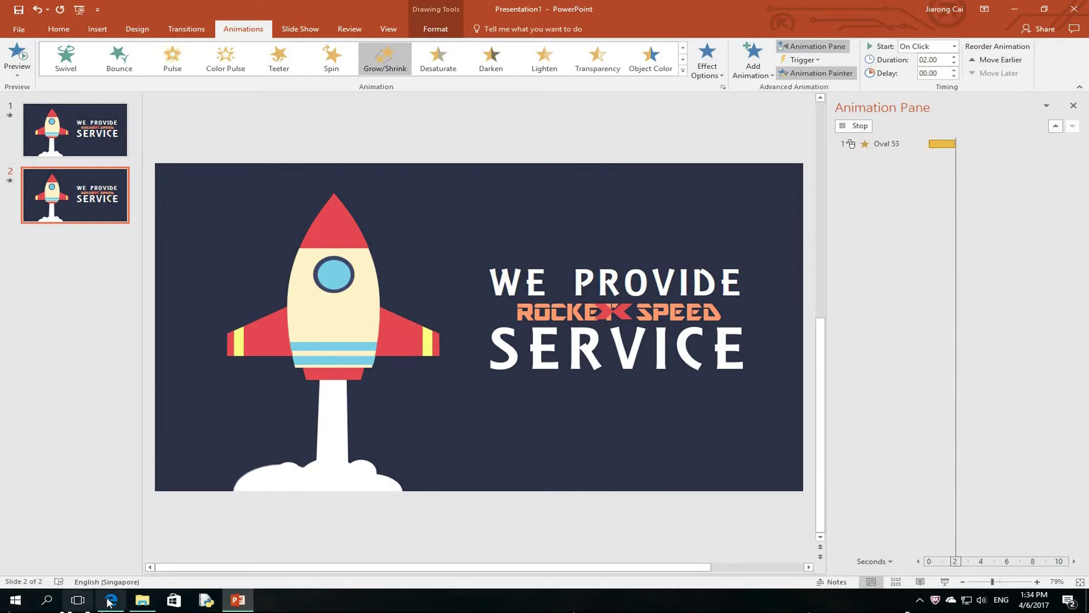
left_click(920, 157)
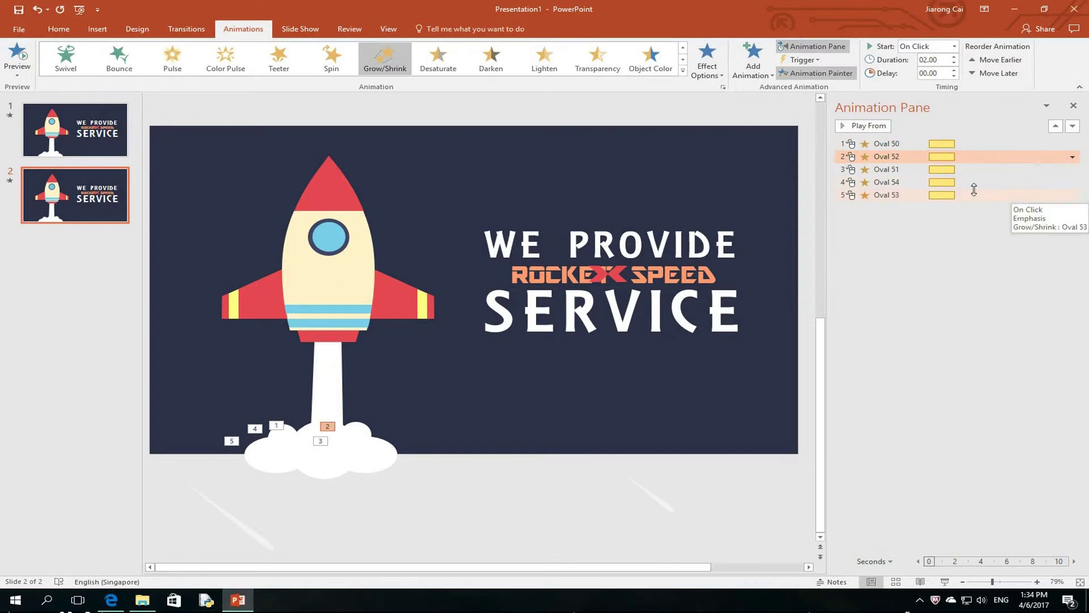
Set all five cloud animations to start With Previous.
left_click(1001, 195)
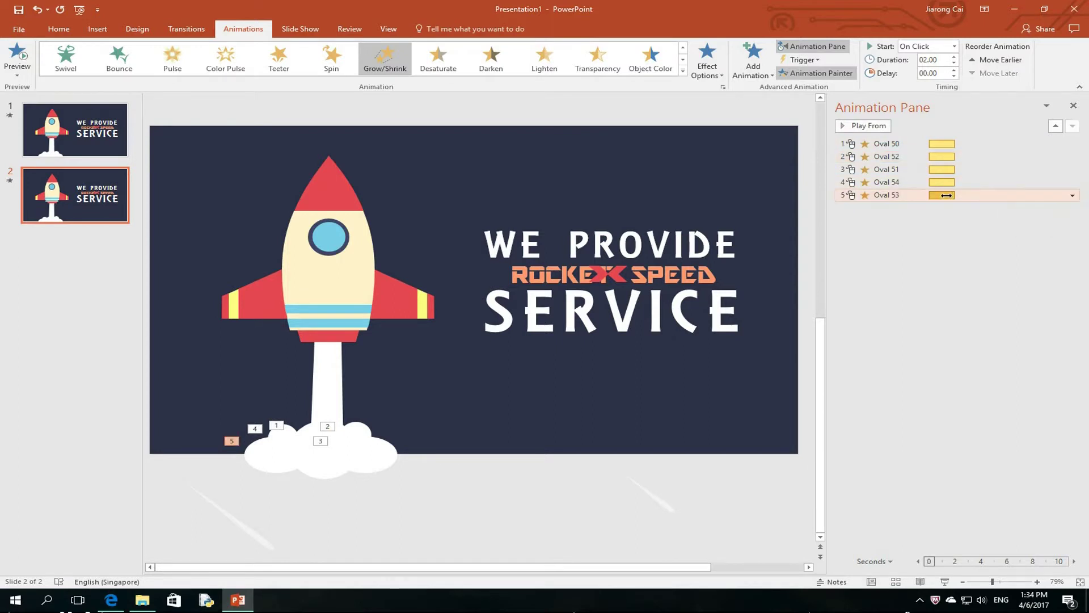
left_click(1003, 146, "shift")
left_click(1072, 144)
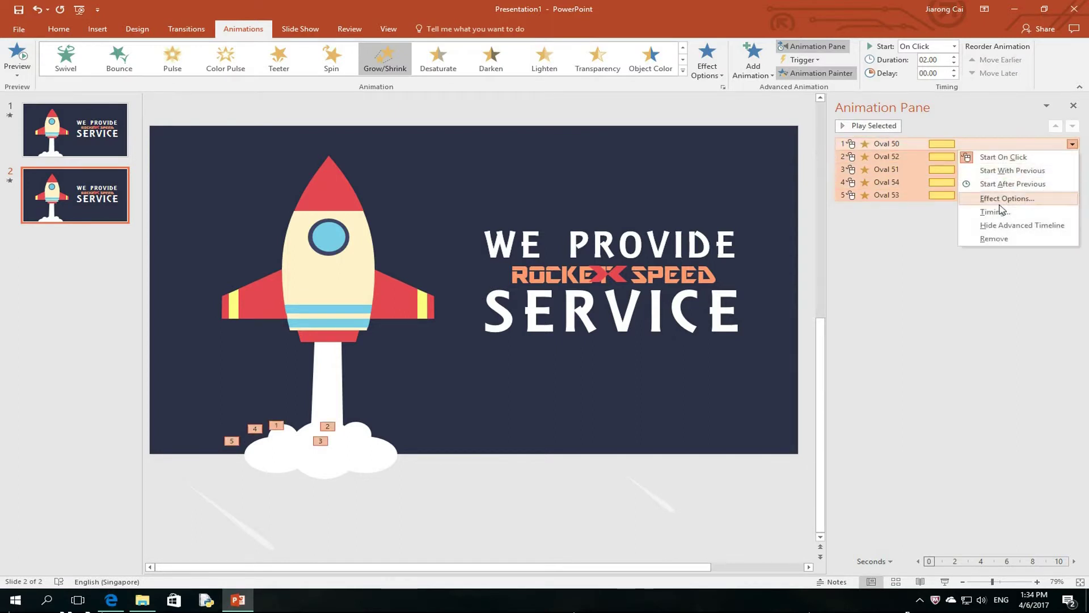
left_click(1006, 171)
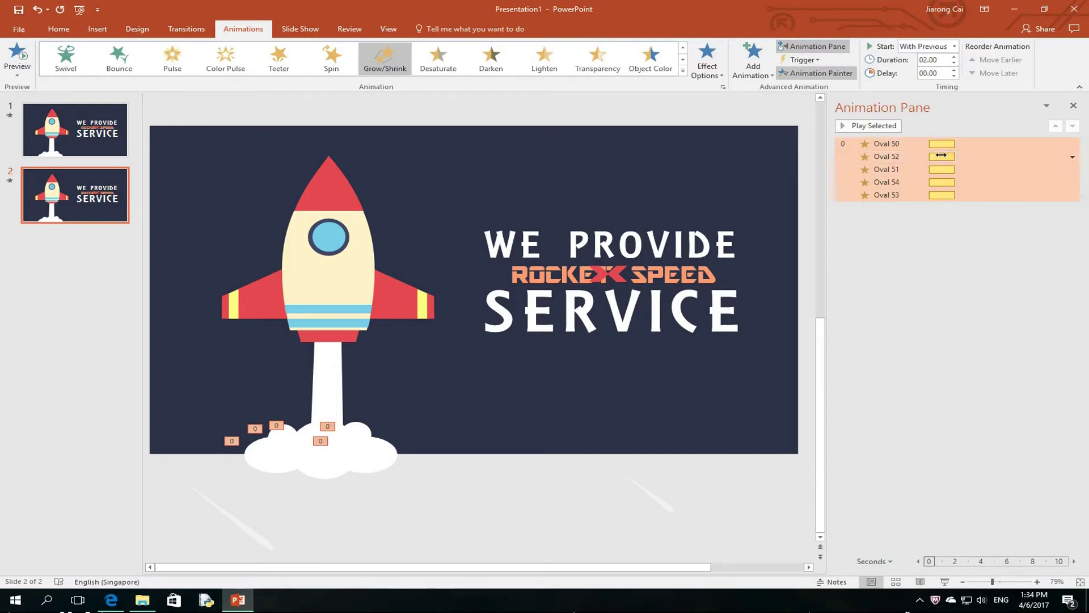
Turn on Auto-reverse and set Repeat to Until End of Slide for all five cloud pulses.
left_click(970, 157)
left_click(994, 193)
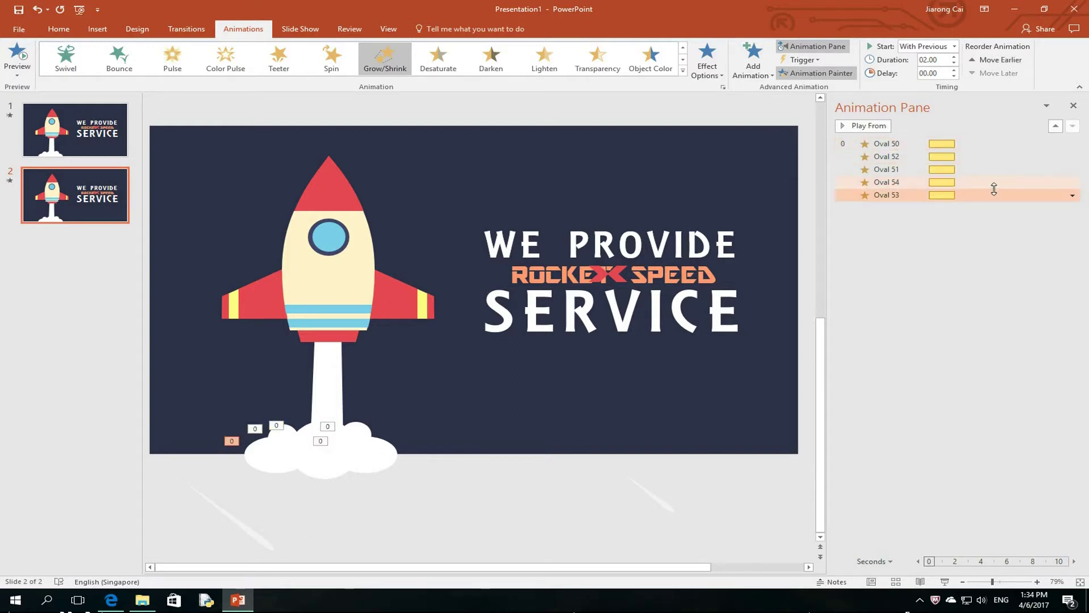
left_click(1019, 144, "shift")
left_click(1072, 144)
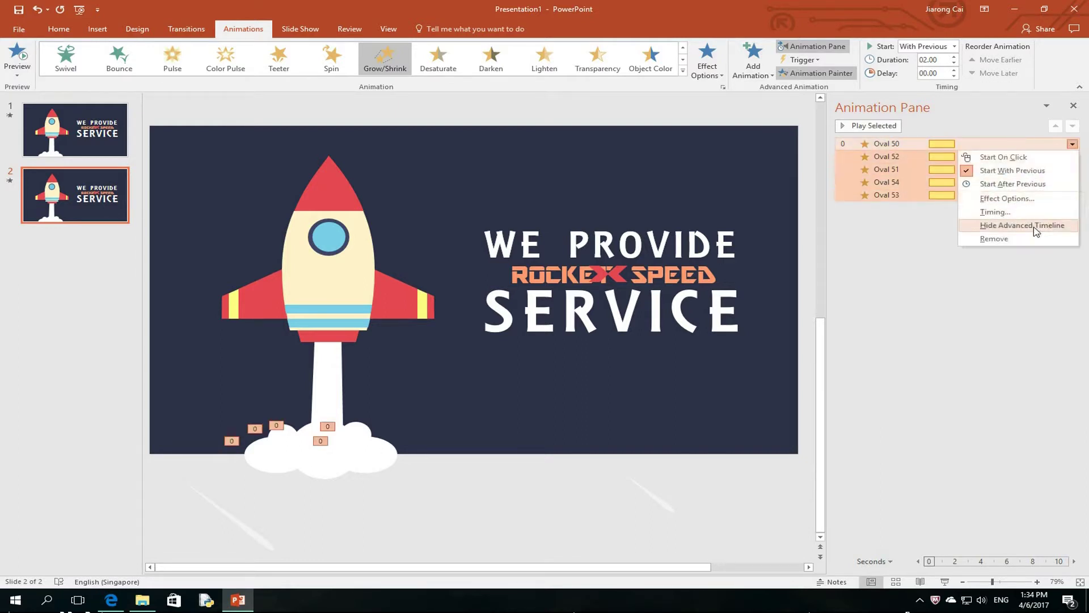
left_click(1010, 203)
left_click(251, 300)
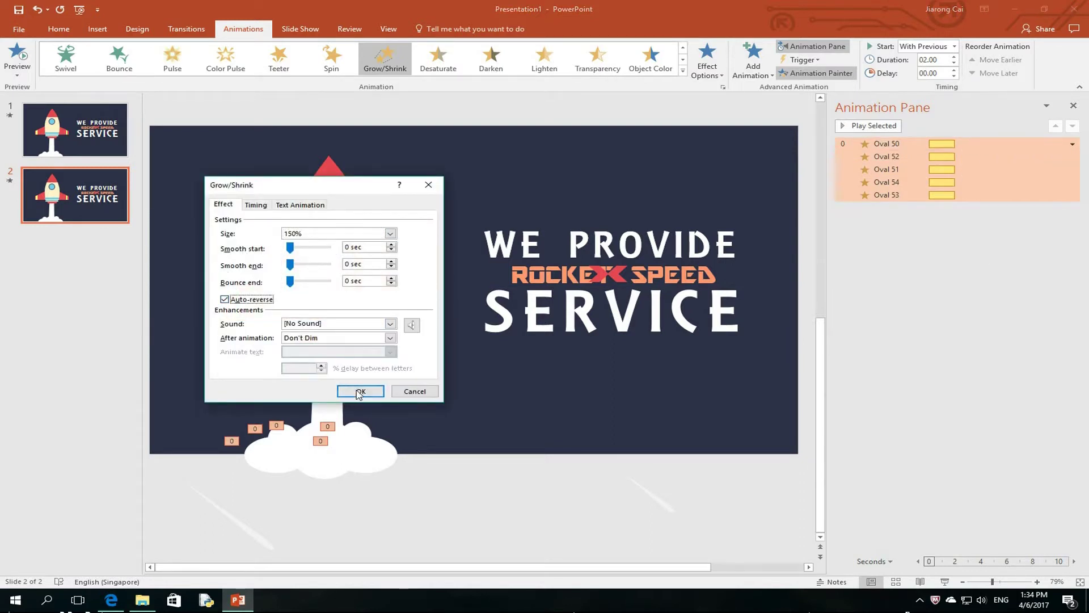
left_click(249, 207)
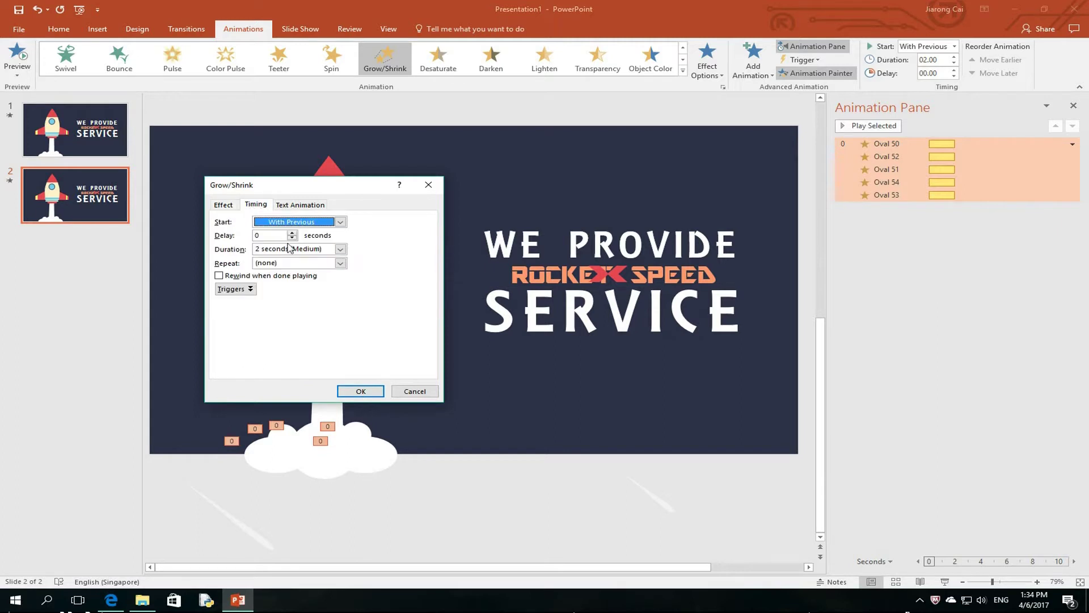
left_click(329, 262)
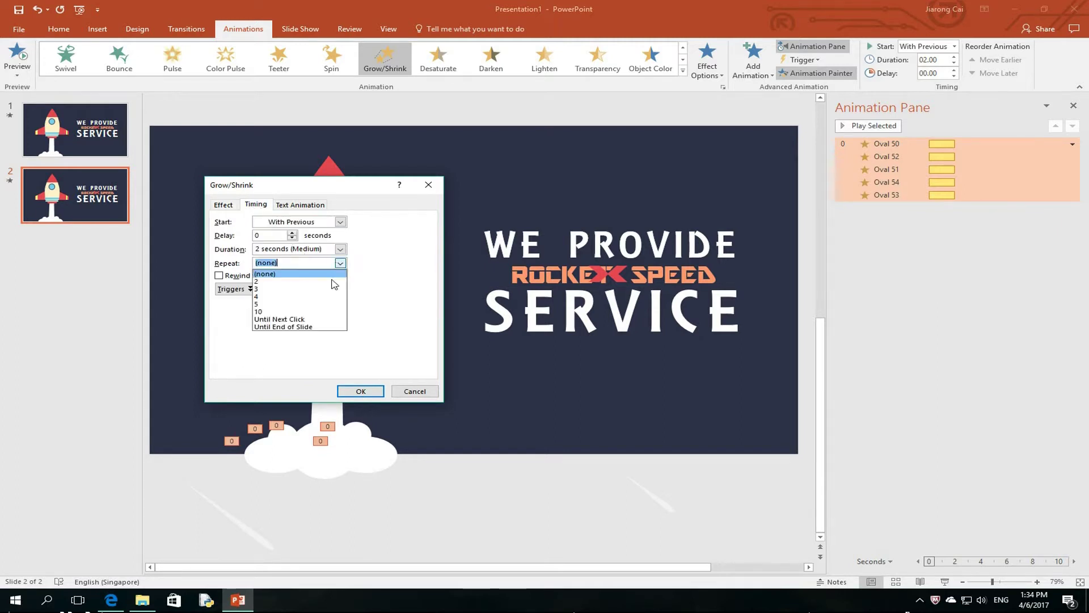
left_click(295, 327)
left_click(349, 394)
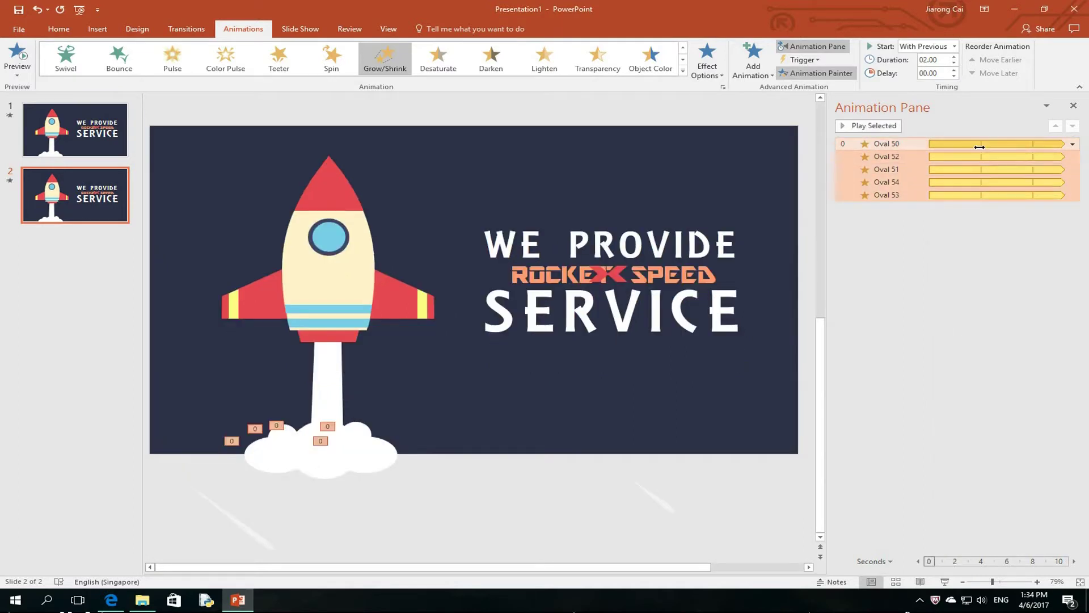
Step through the Oval 50–53 animations and preview the looping clouds.
left_click(960, 143)
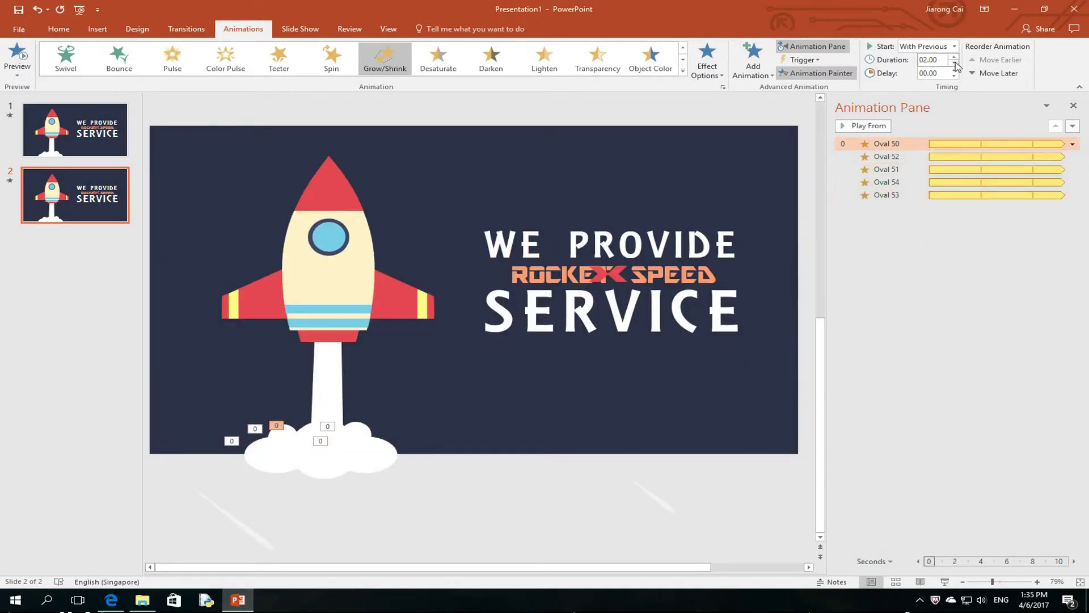
key("Down")
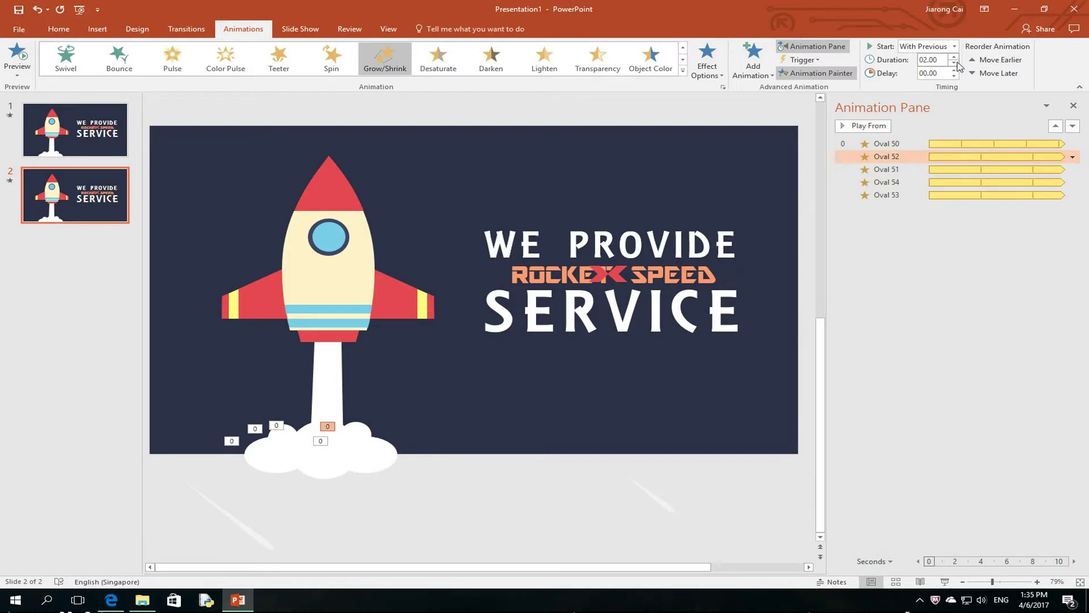
key("Down")
key("Down")
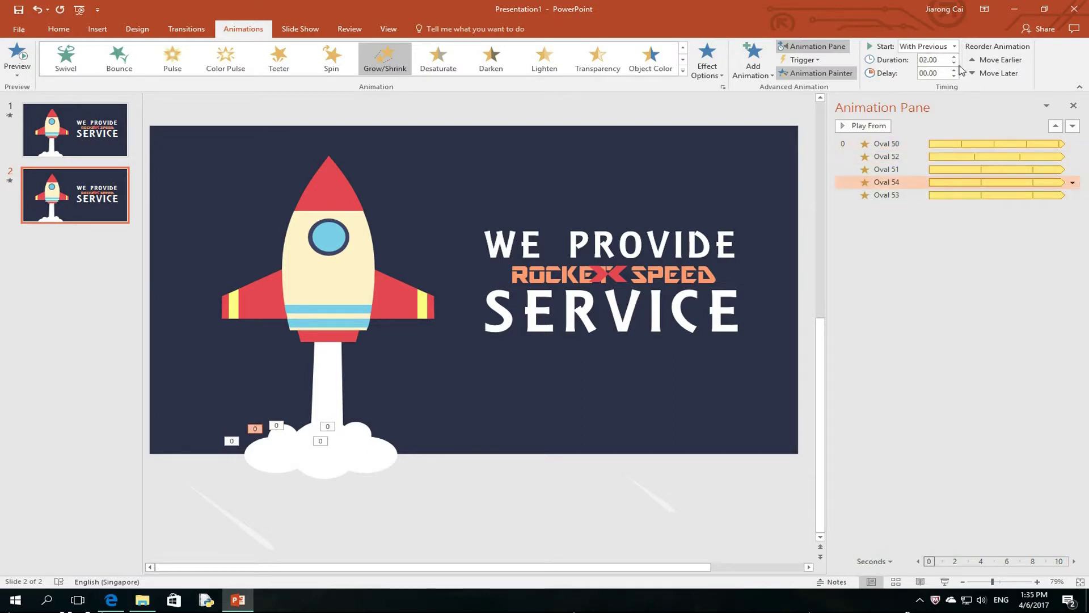
key("Down")
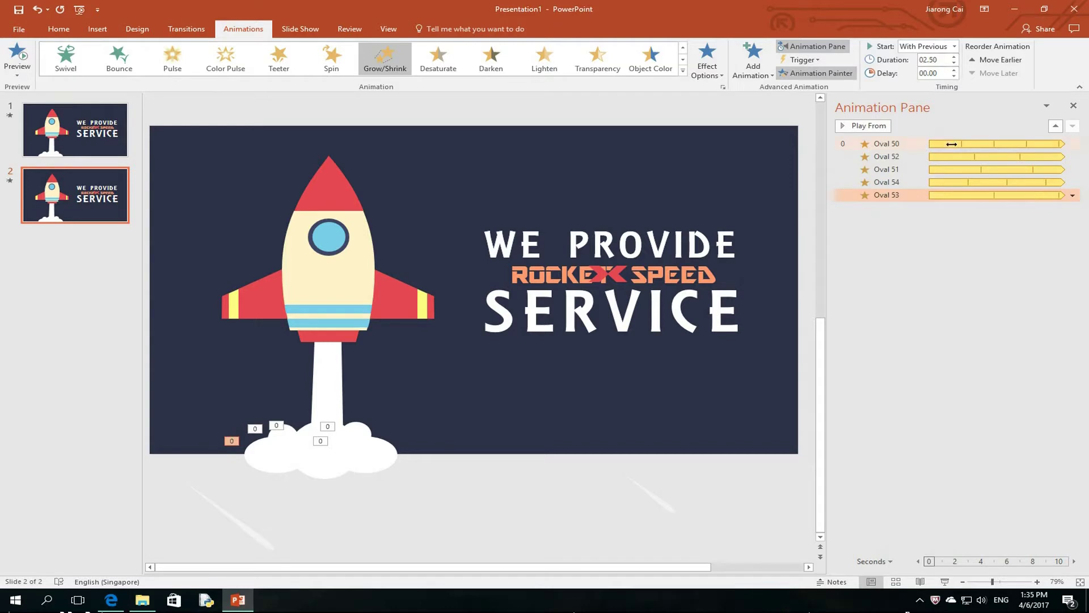
left_click(951, 144)
left_click(868, 126)
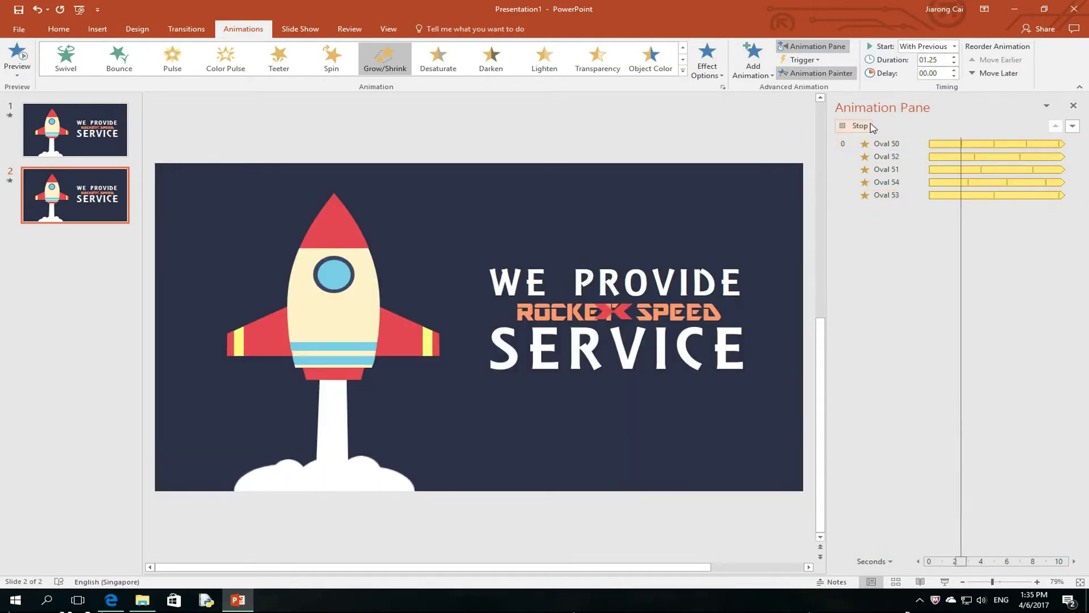
left_click(872, 127)
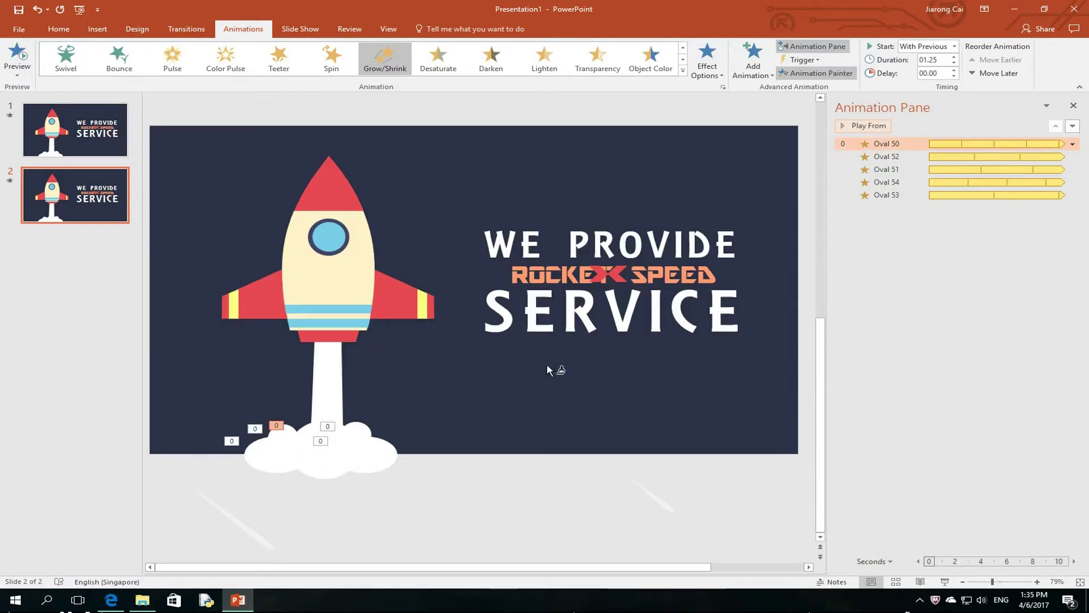
Undo the Grow/Shrink effect painted onto the rocket and reselect the rocket group.
left_click(311, 284)
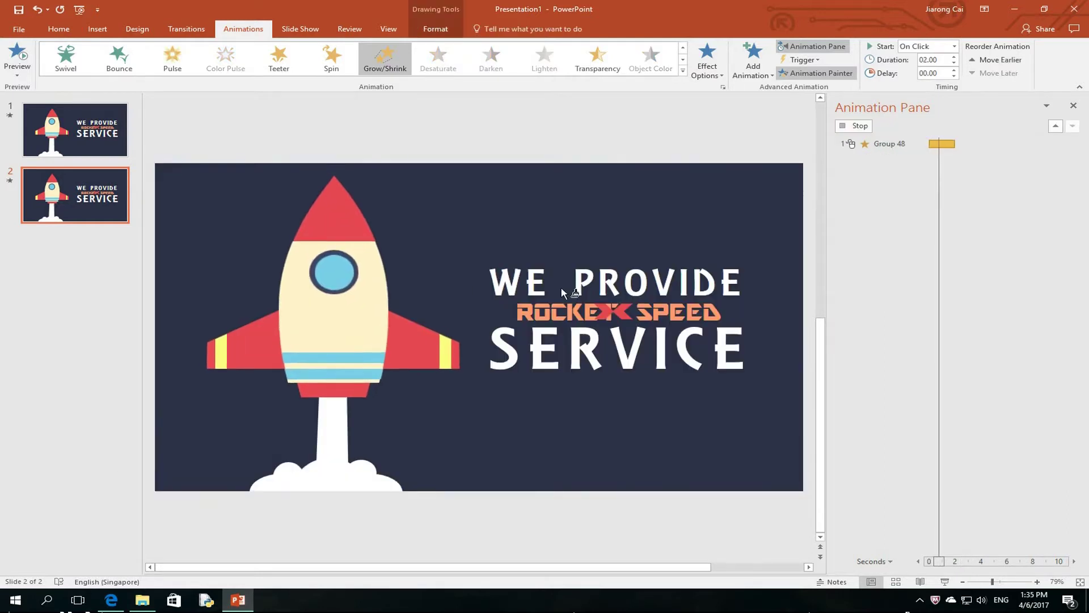
key("ctrl+z")
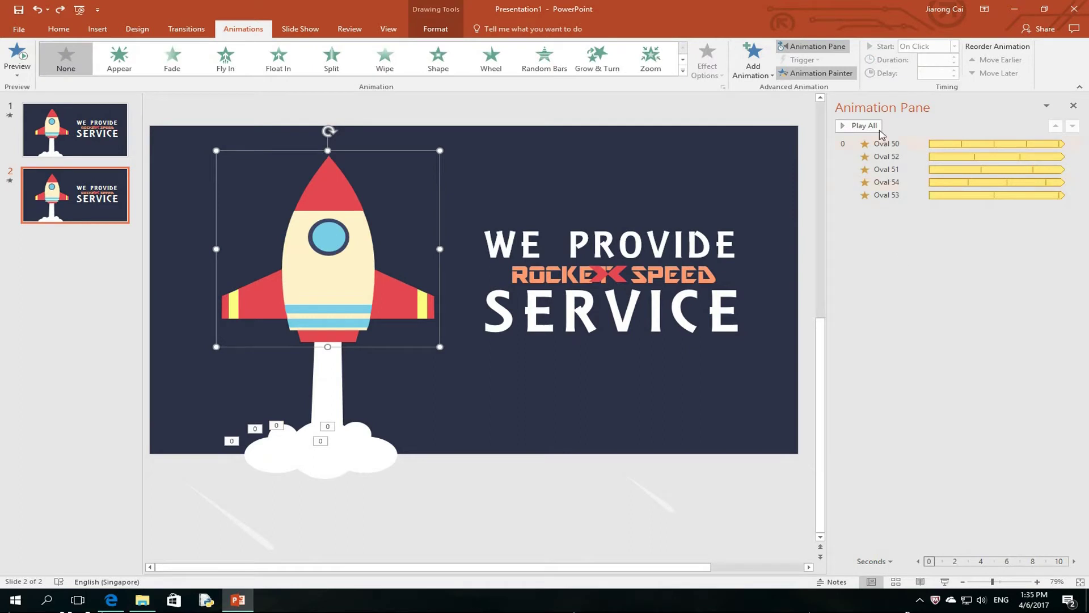
left_click(886, 169)
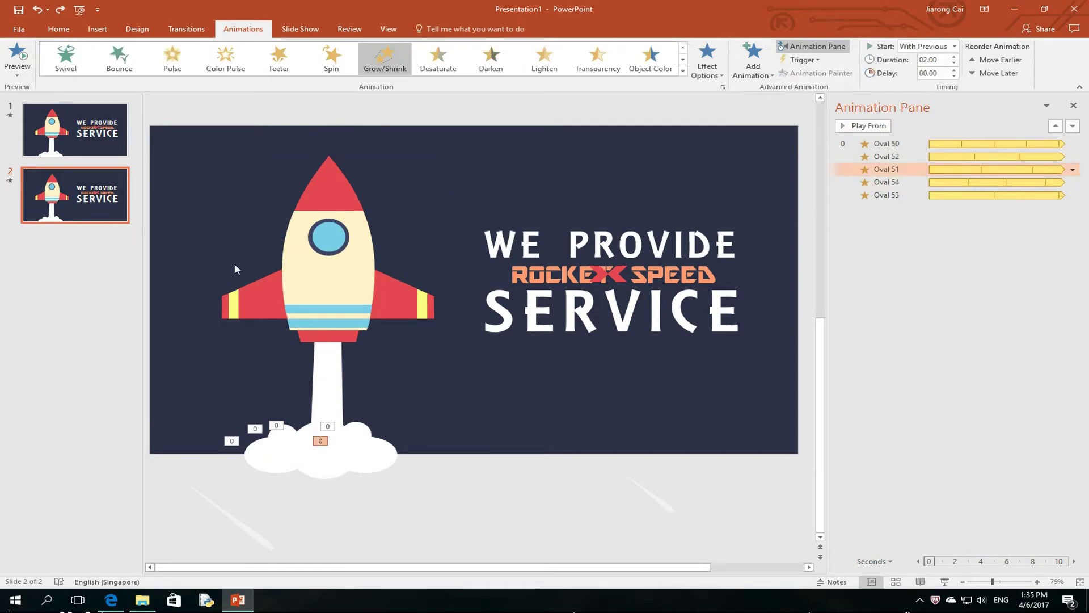
left_click(320, 270)
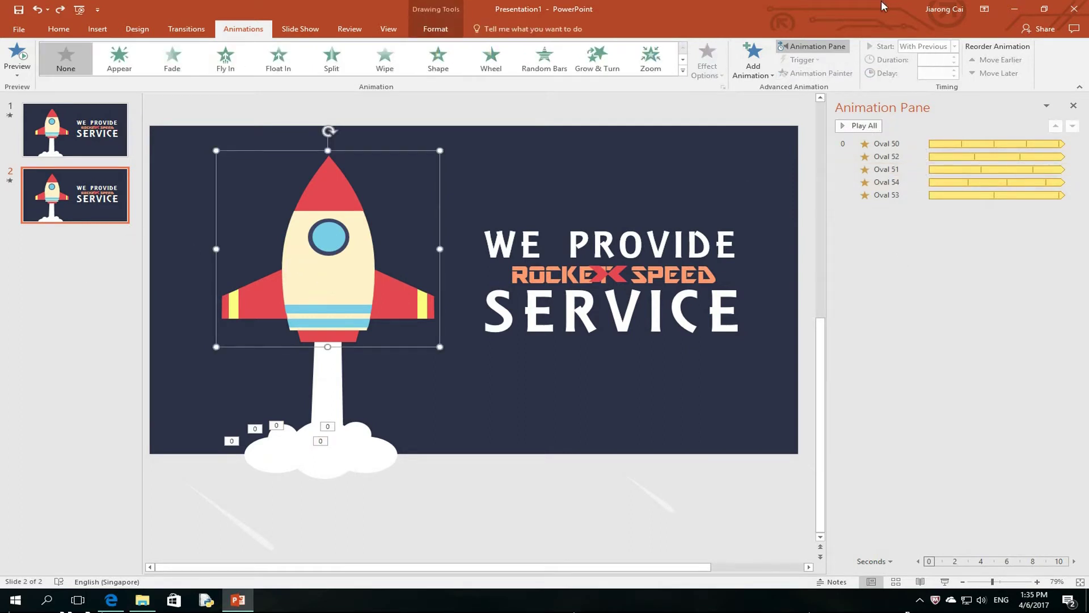
left_click(754, 68)
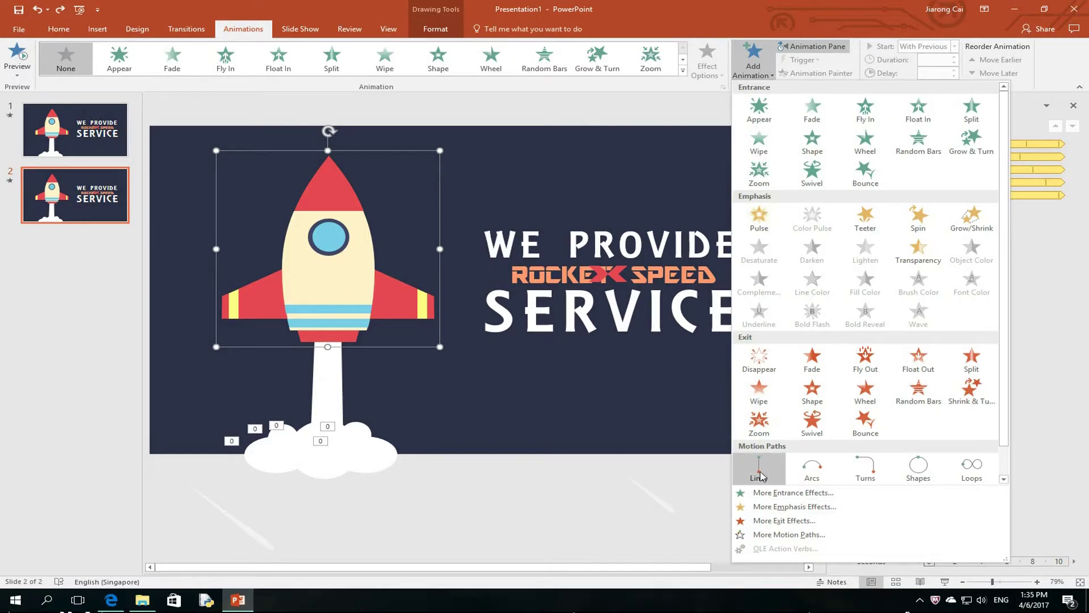
Add a Lines motion path to the rocket group and shorten it to a small drop.
left_click(759, 469)
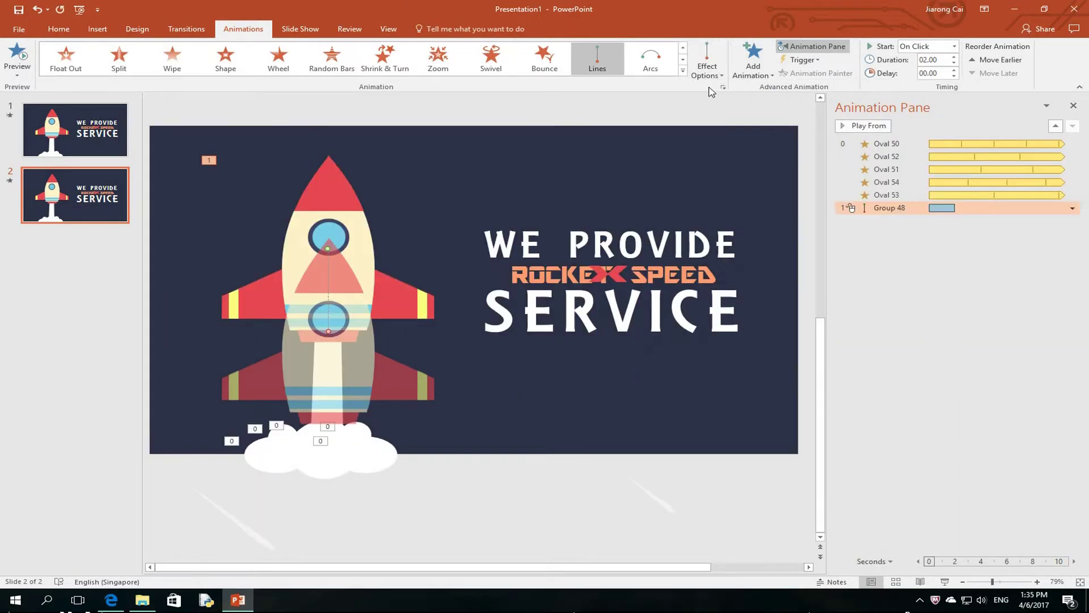
left_click(326, 378)
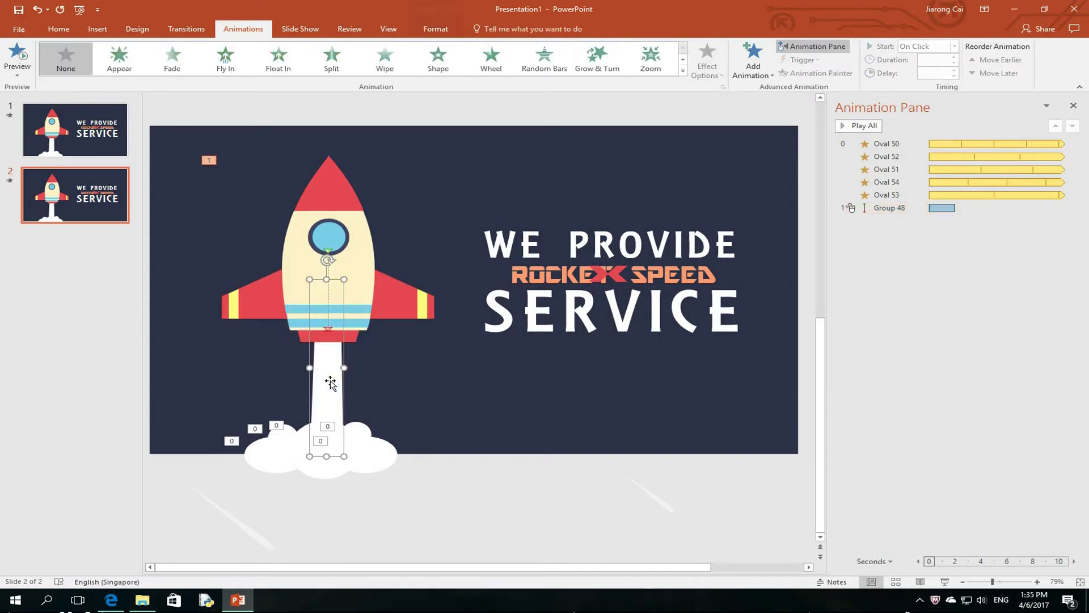
left_click(363, 263)
left_click(328, 320)
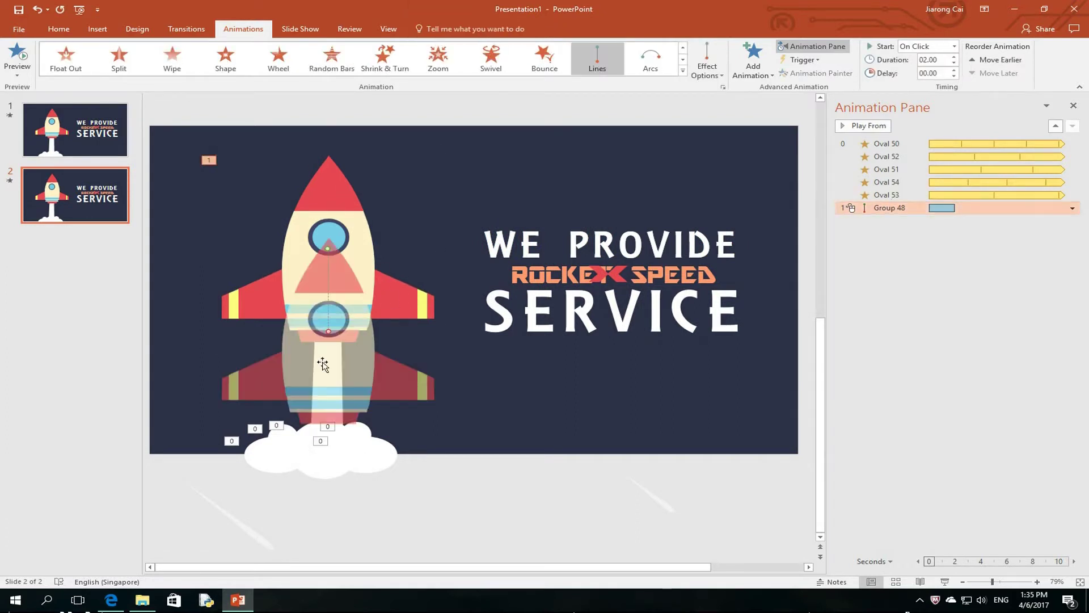
left_click_drag(326, 330, 329, 293)
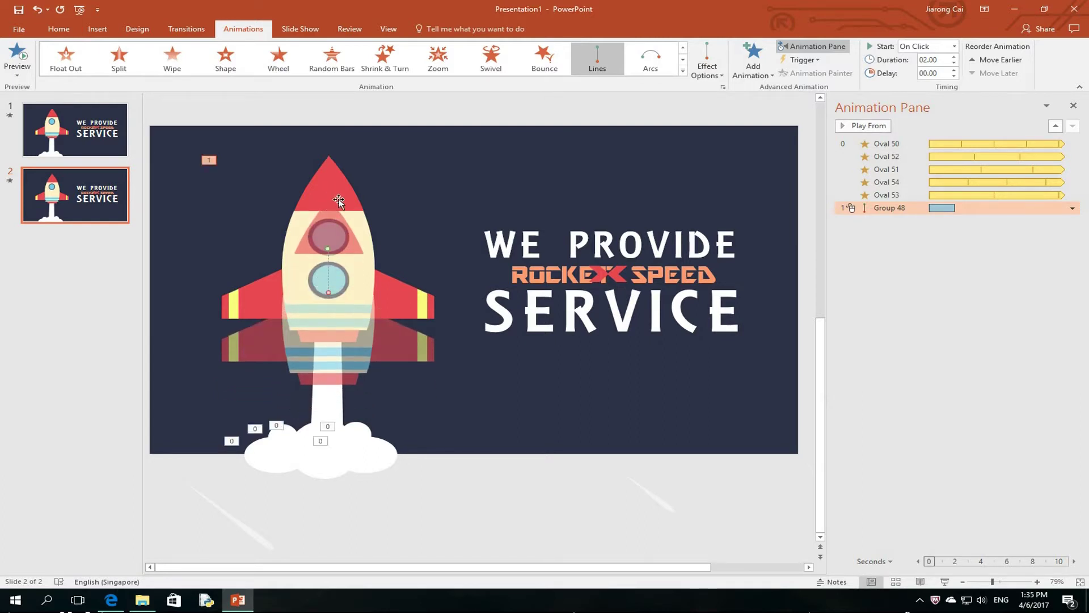
Set the rocket path's Smooth end to 0 and Repeat to Until End of Slide.
left_click(1072, 209)
left_click(1012, 262)
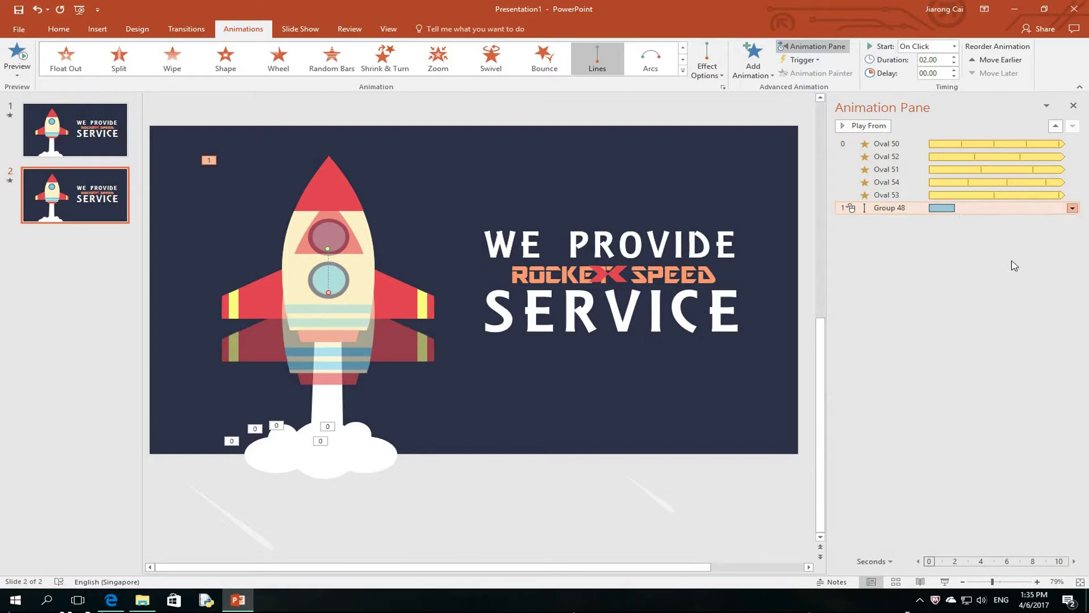
left_click_drag(305, 271, 259, 273)
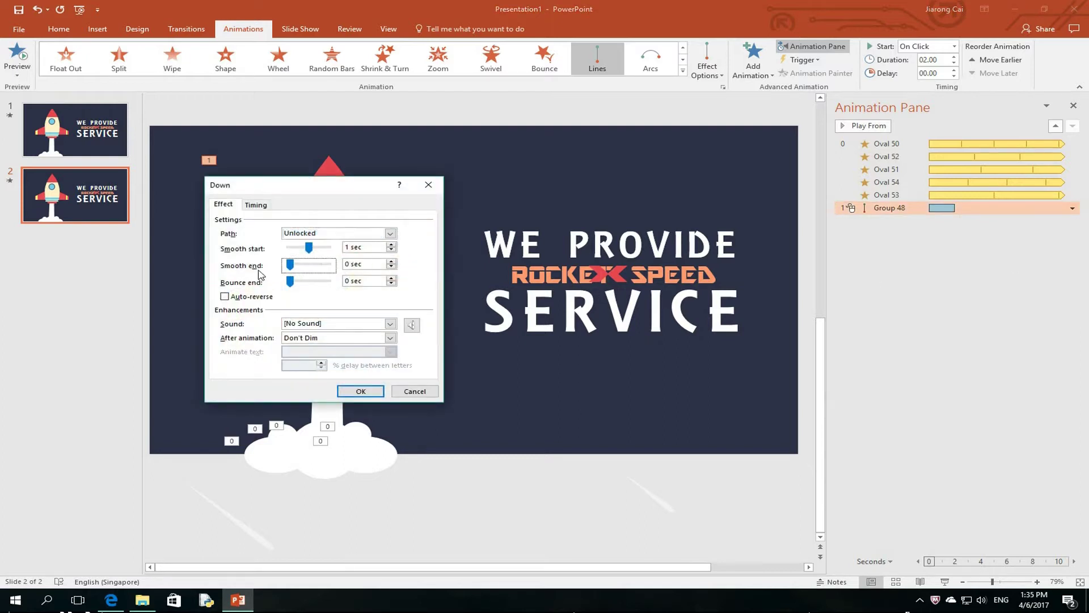
left_click(315, 248)
left_click(254, 206)
left_click(340, 263)
left_click(312, 329)
left_click(361, 391)
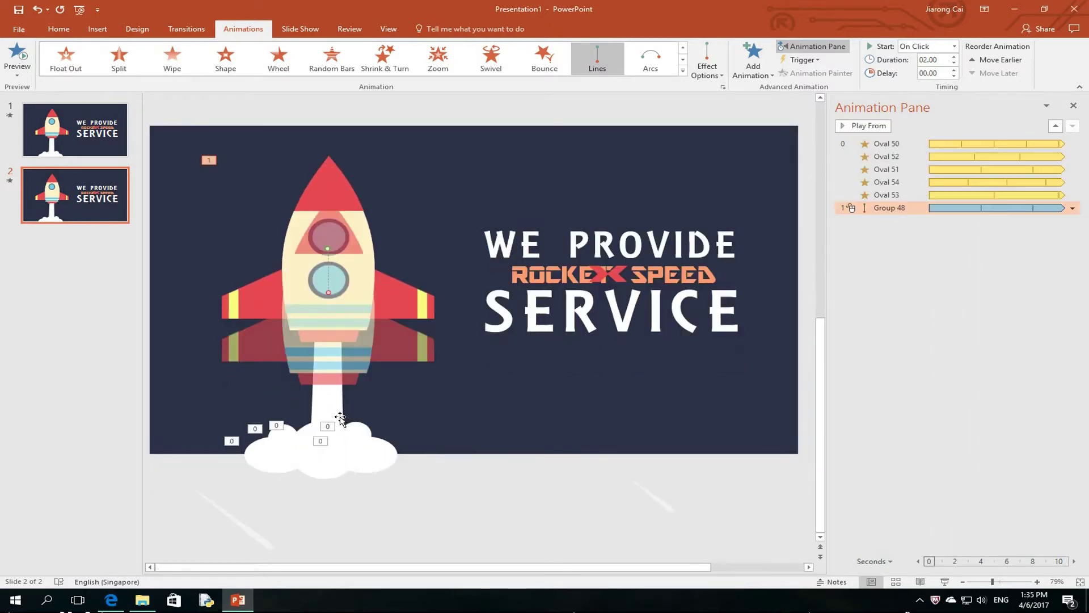
left_click(312, 441)
left_click_drag(213, 388, 448, 507)
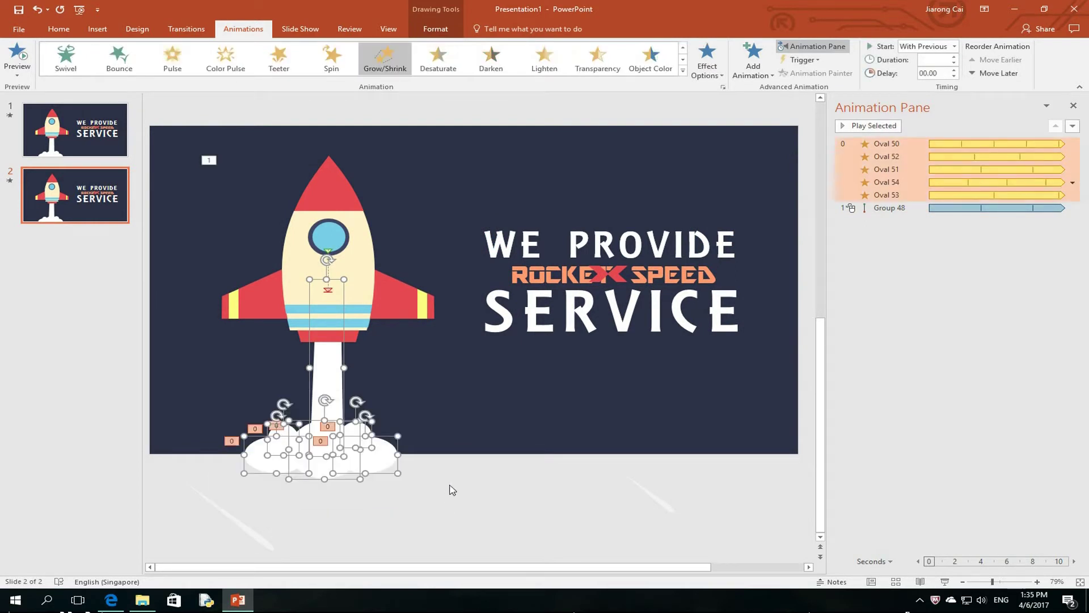
Add a Fill Color animation to the clouds with a light orange target and Auto-reverse.
left_click(766, 72)
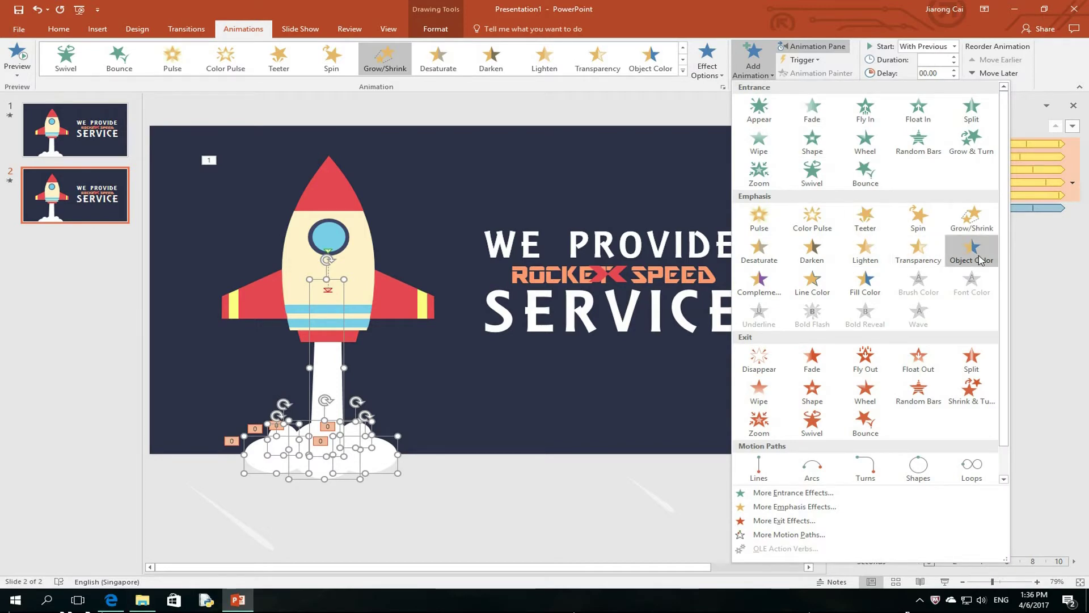
left_click(865, 284)
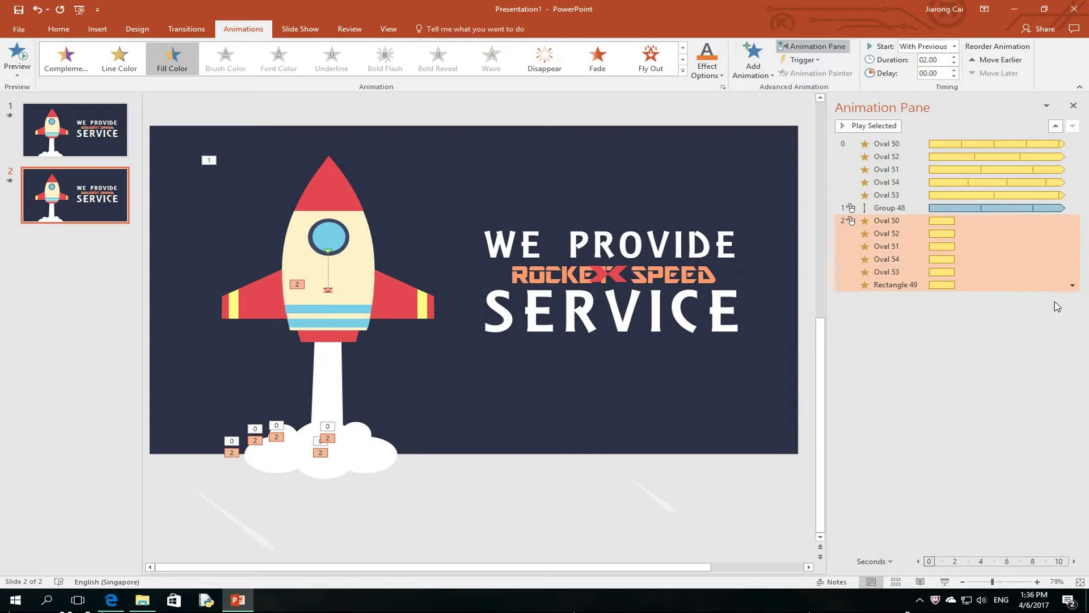
left_click(1072, 285)
left_click(1007, 339)
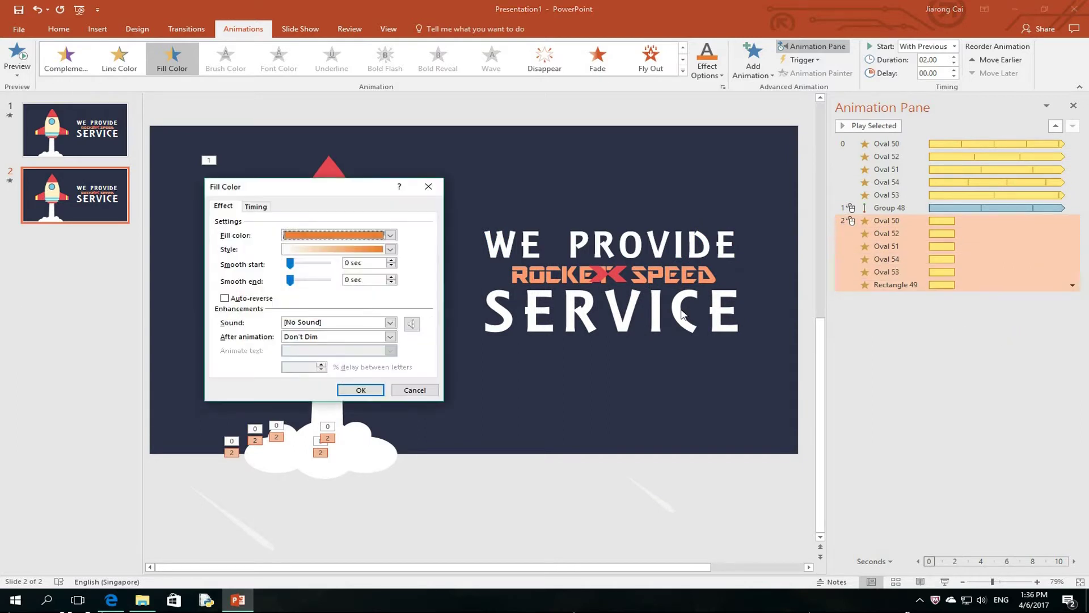
left_click(389, 234)
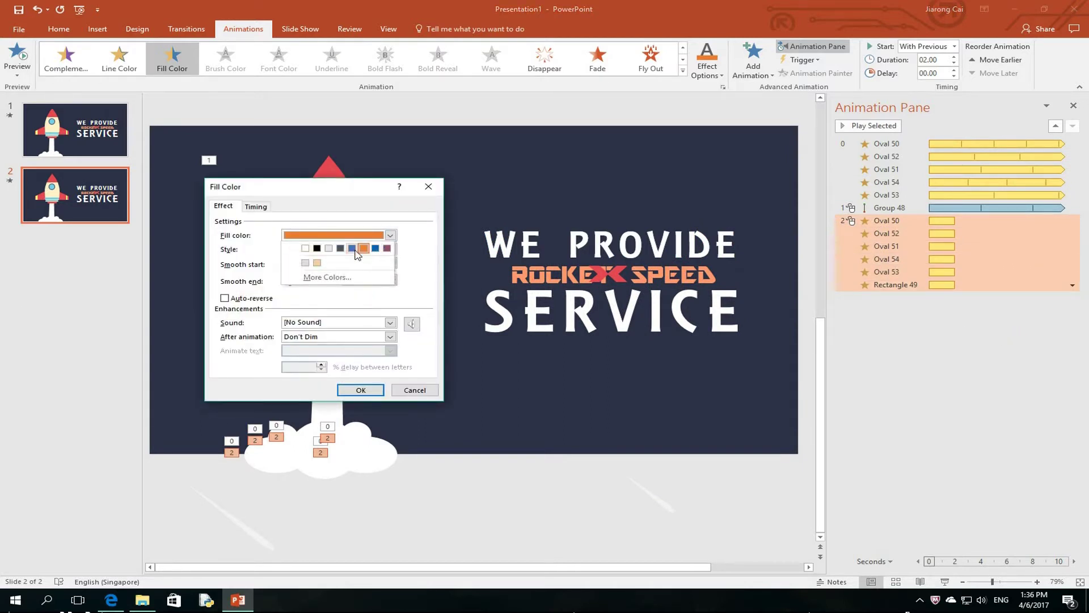
left_click(317, 263)
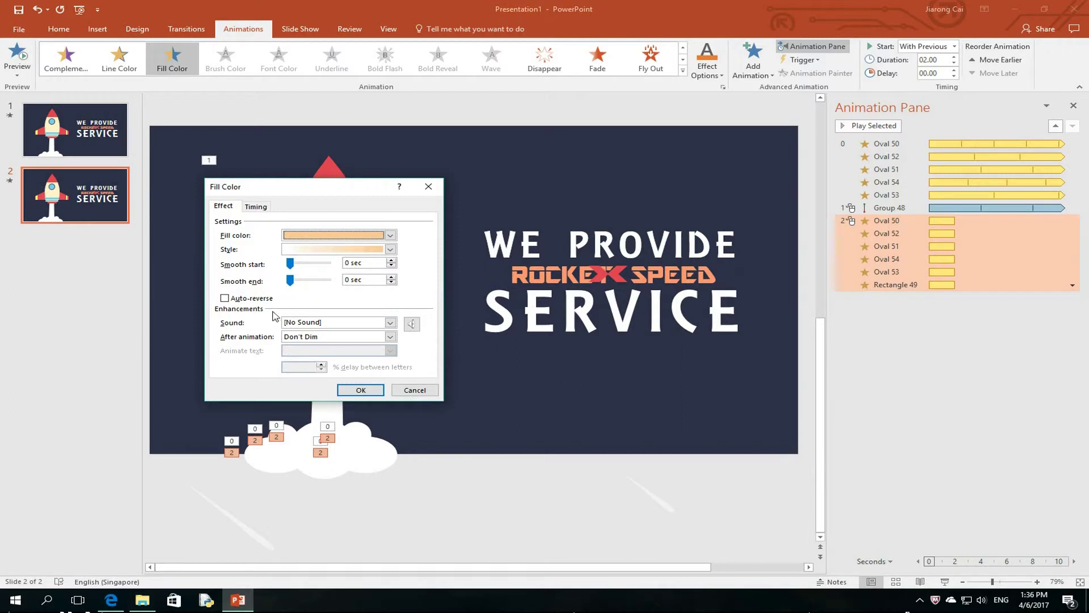
left_click(254, 299)
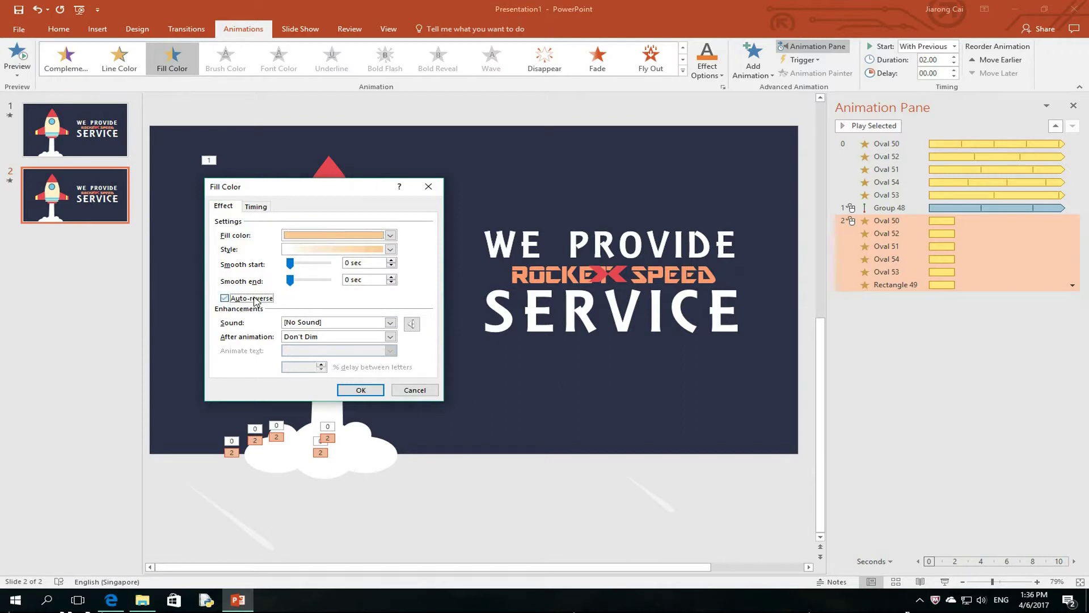
Time the colour change at 1 second, repeating until the end of the slide.
left_click(256, 207)
left_click(340, 250)
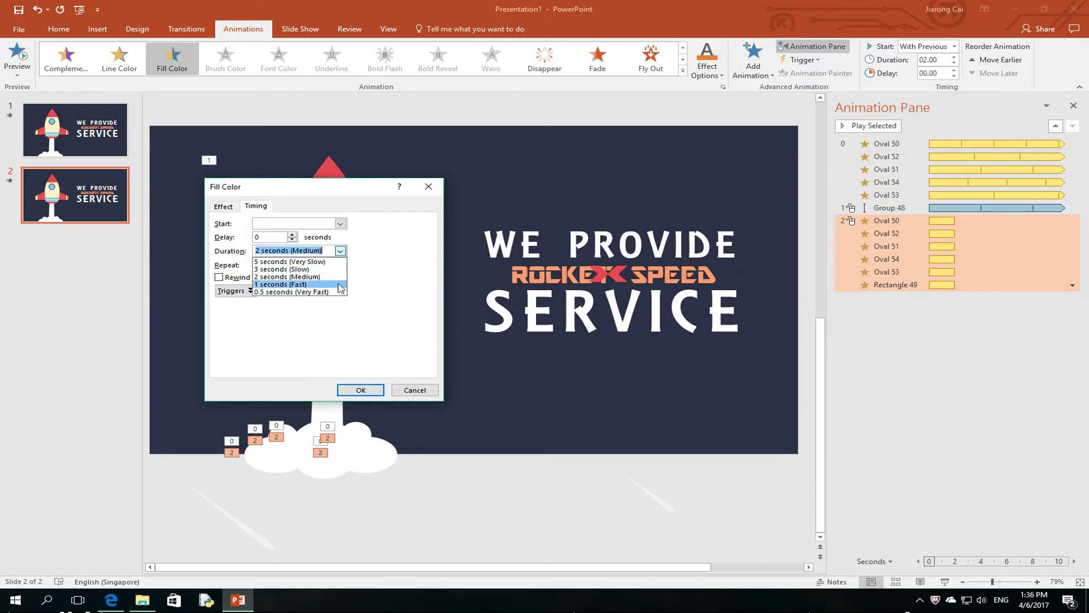
left_click(388, 299)
left_click(340, 265)
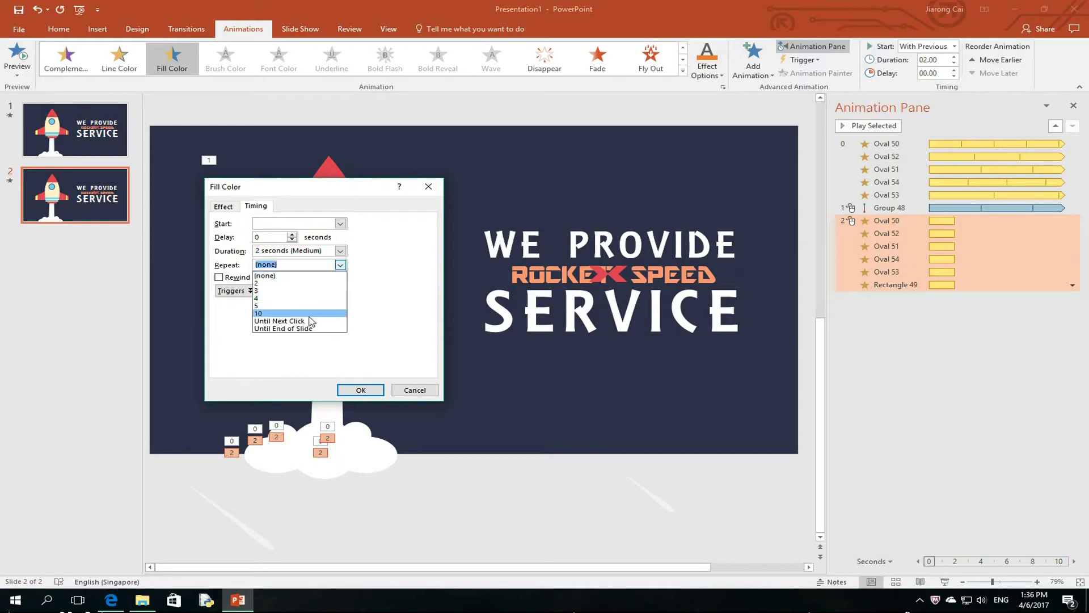
left_click(283, 329)
left_click(340, 251)
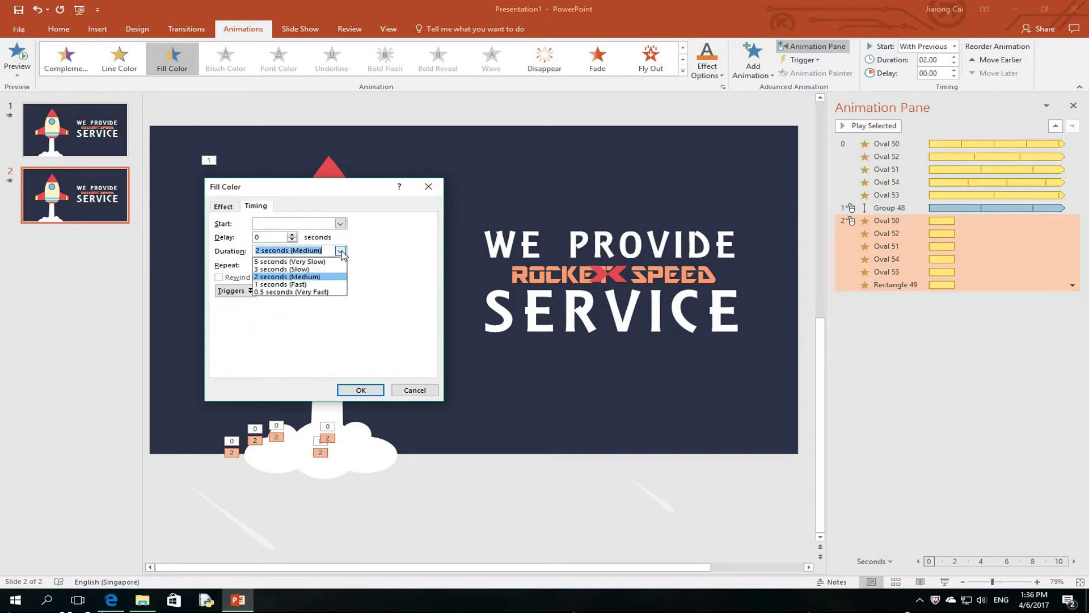
left_click(316, 285)
left_click(361, 390)
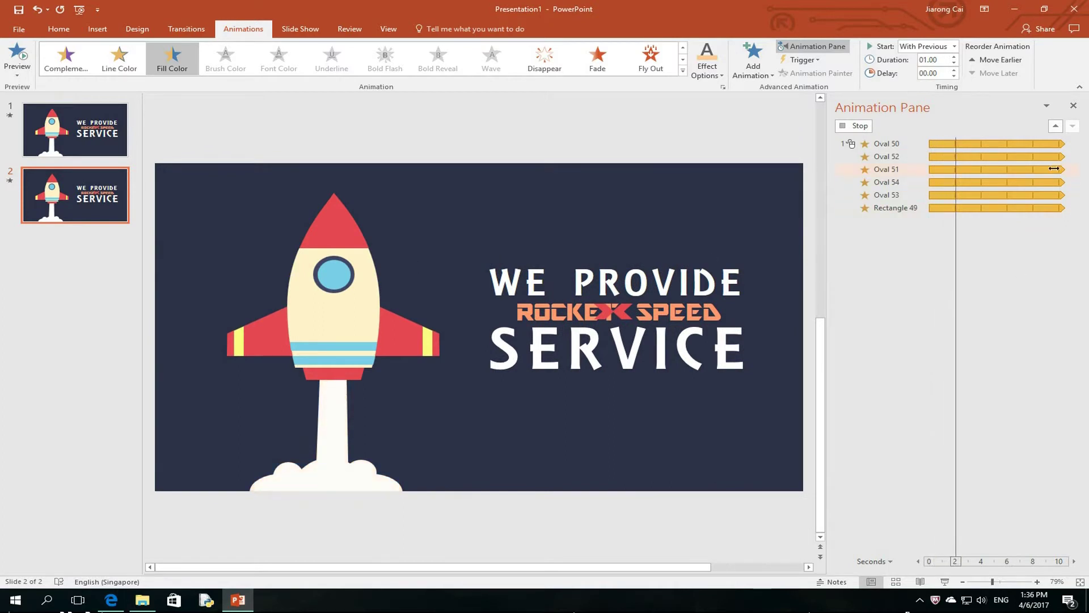
Preview the slide's animations from Oval 50 onward.
left_click(967, 145)
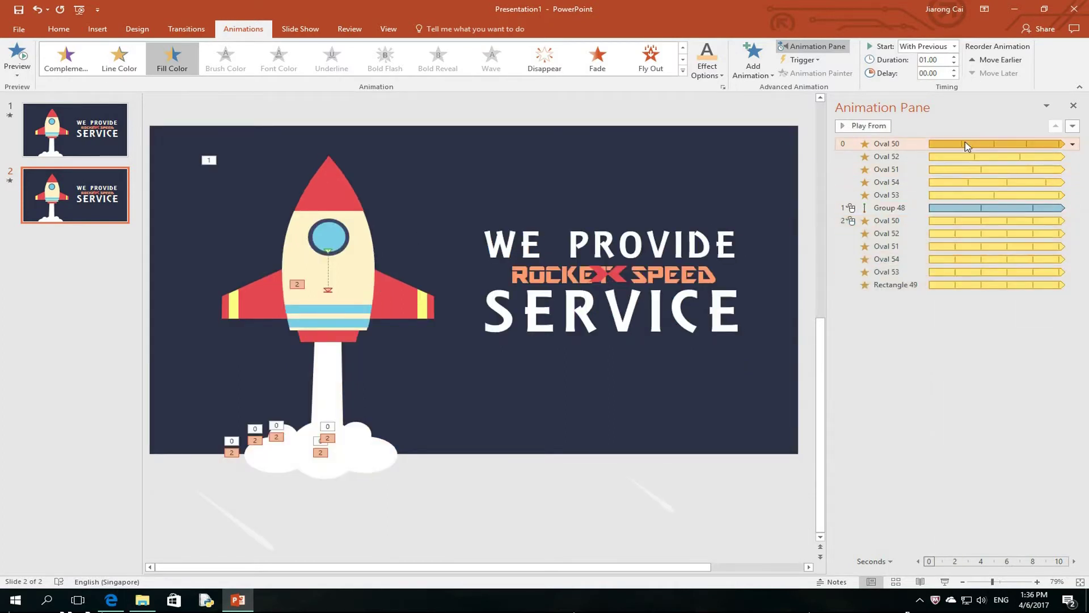
left_click(968, 145)
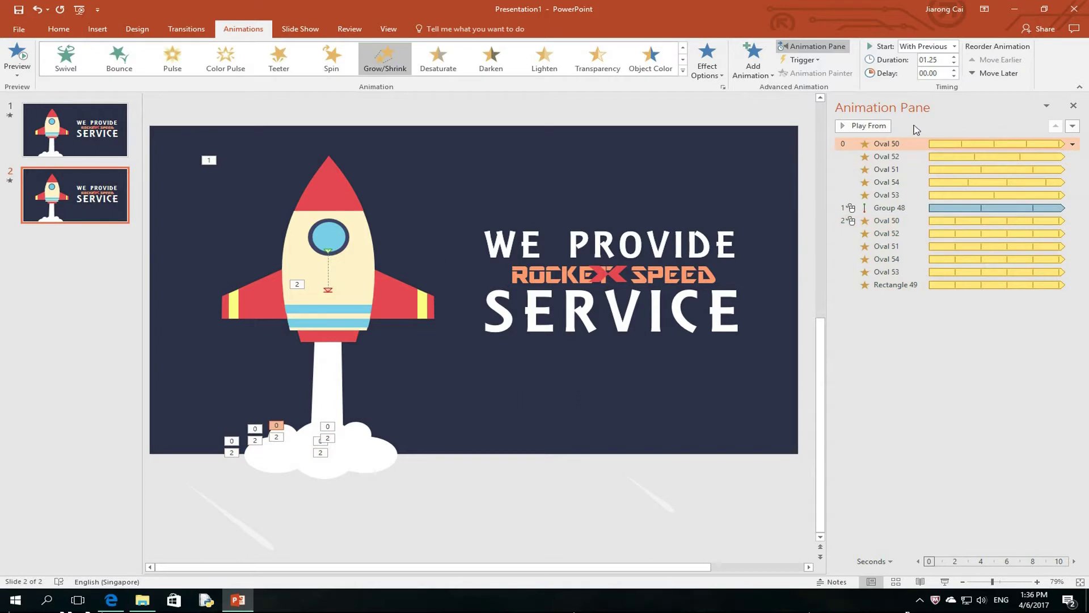
left_click(877, 127)
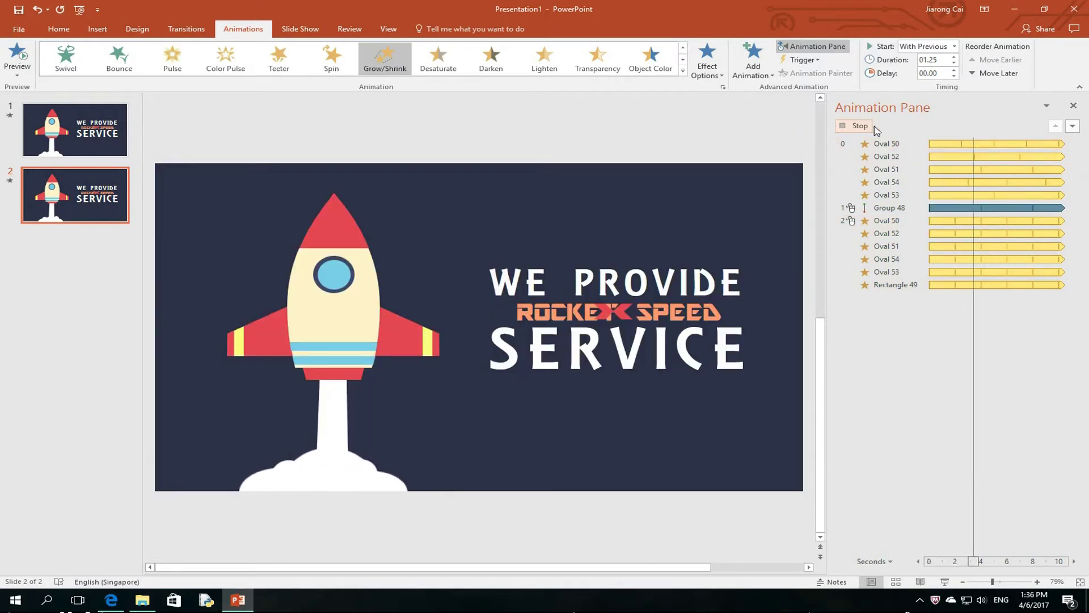
left_click(853, 127)
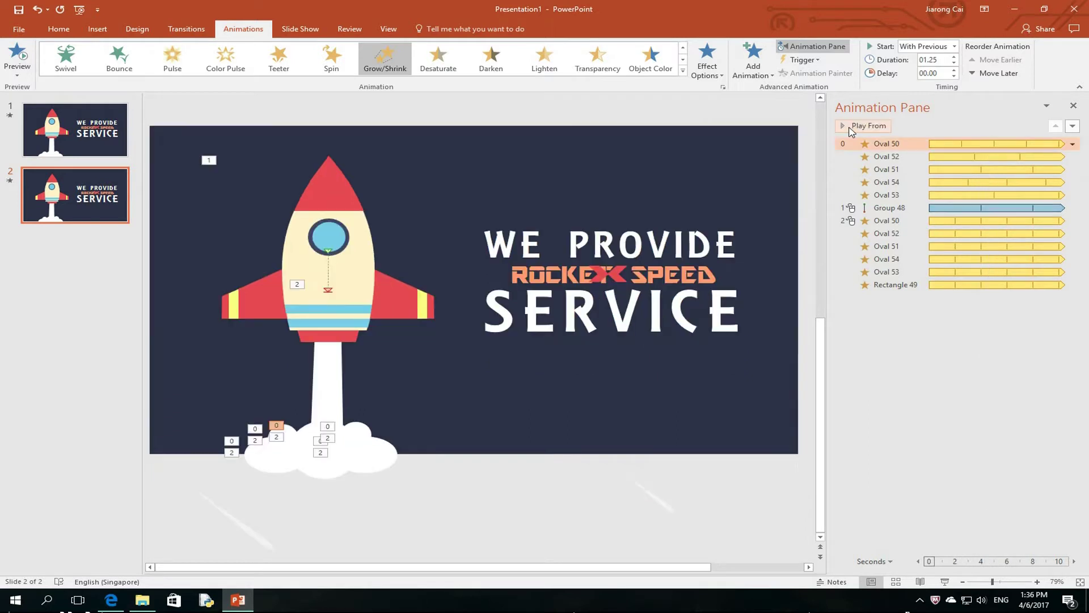
Set the rocket motion to Start After Previous and Oval 50's colour change to With Previous.
left_click(1000, 207)
left_click(1072, 209)
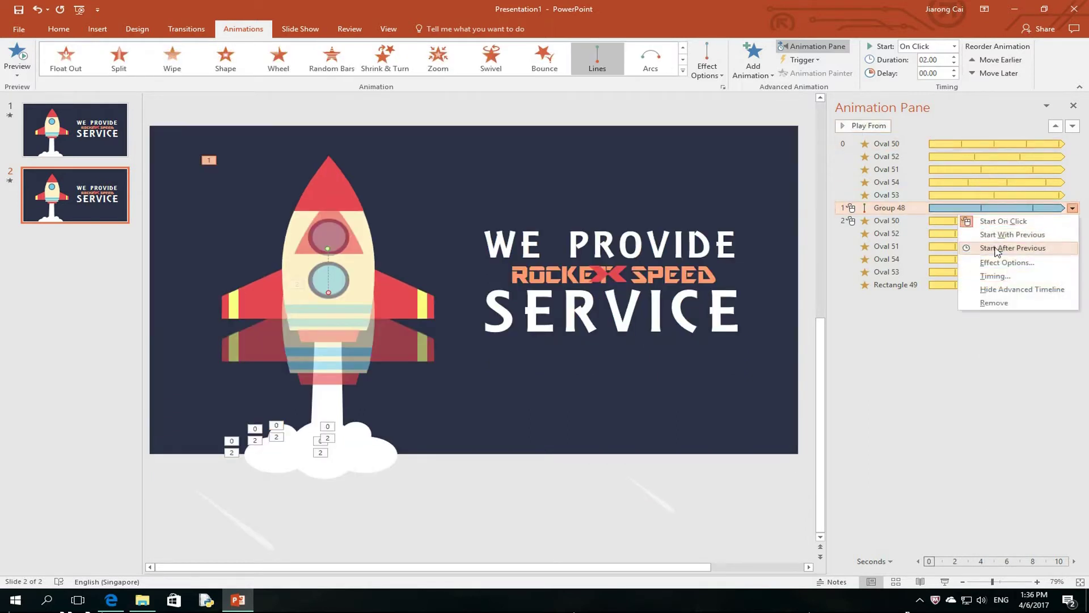
left_click(1012, 248)
left_click(1067, 222)
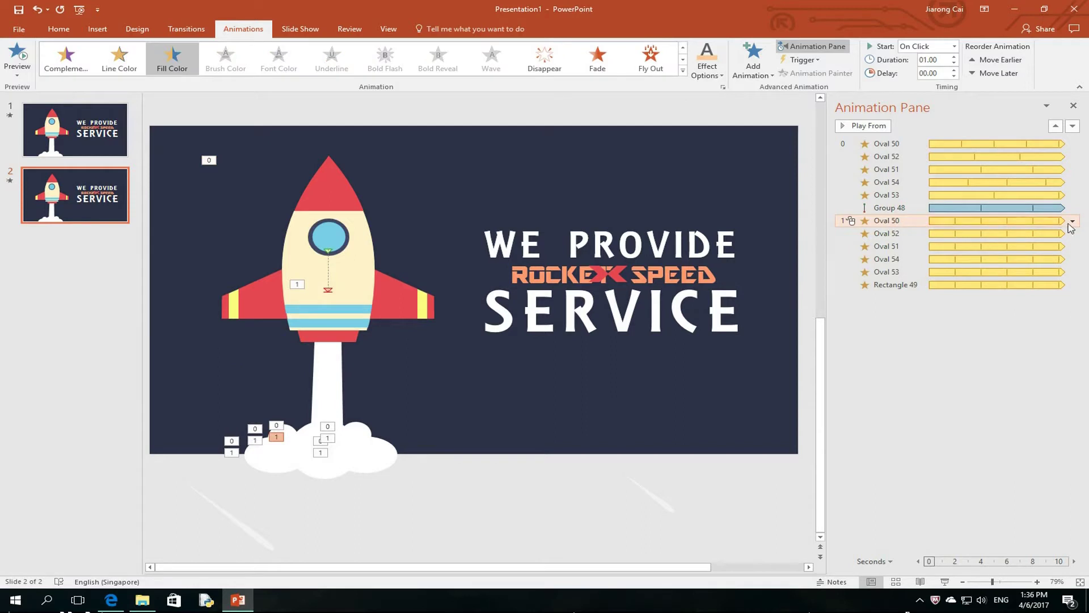
left_click(1070, 224)
left_click(1003, 250)
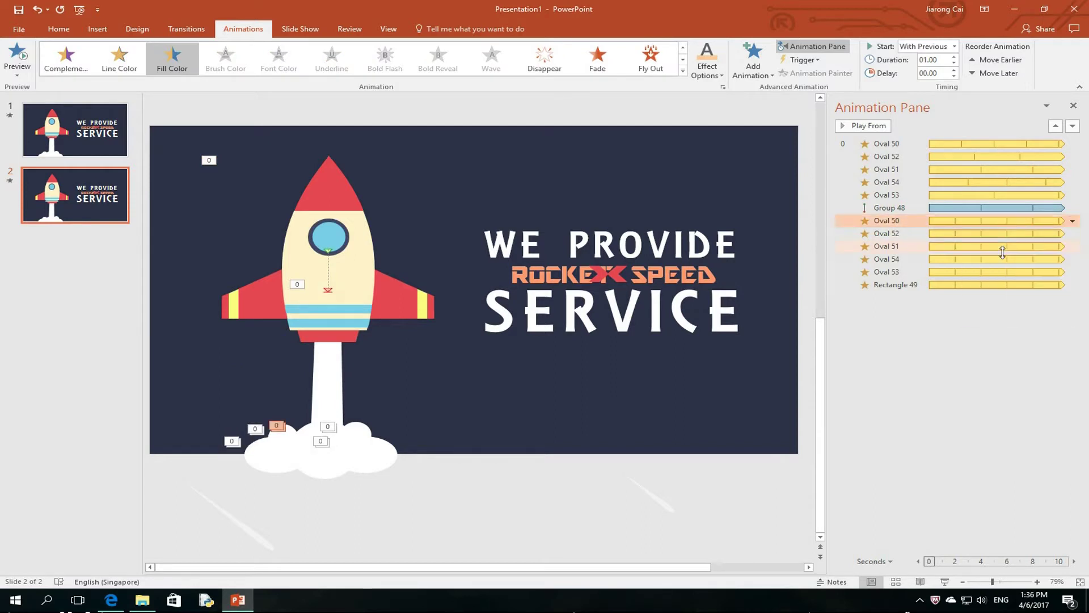
left_click(628, 186)
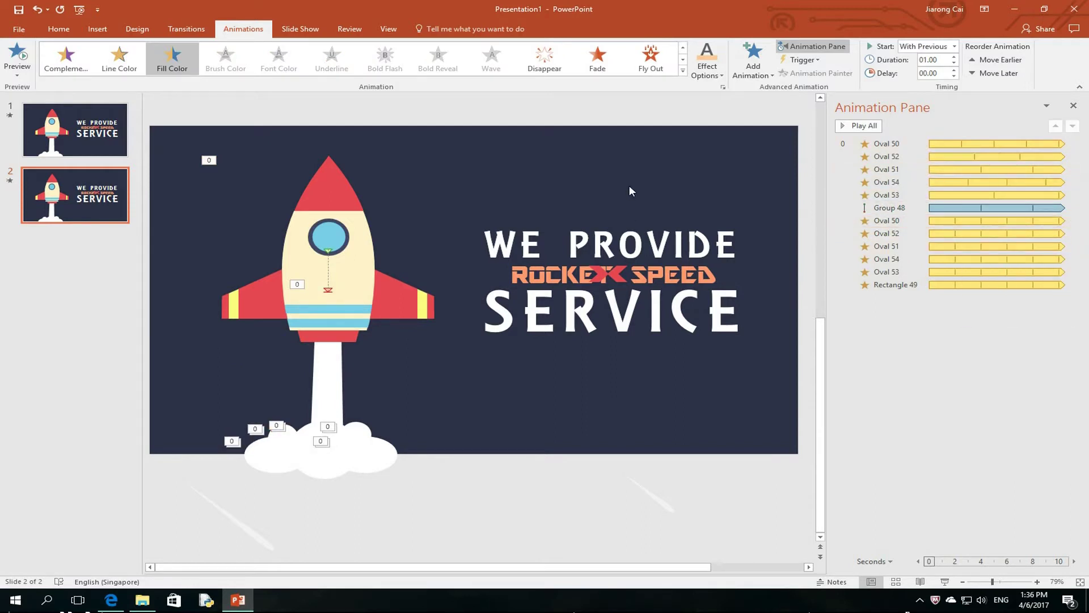
left_click(563, 228)
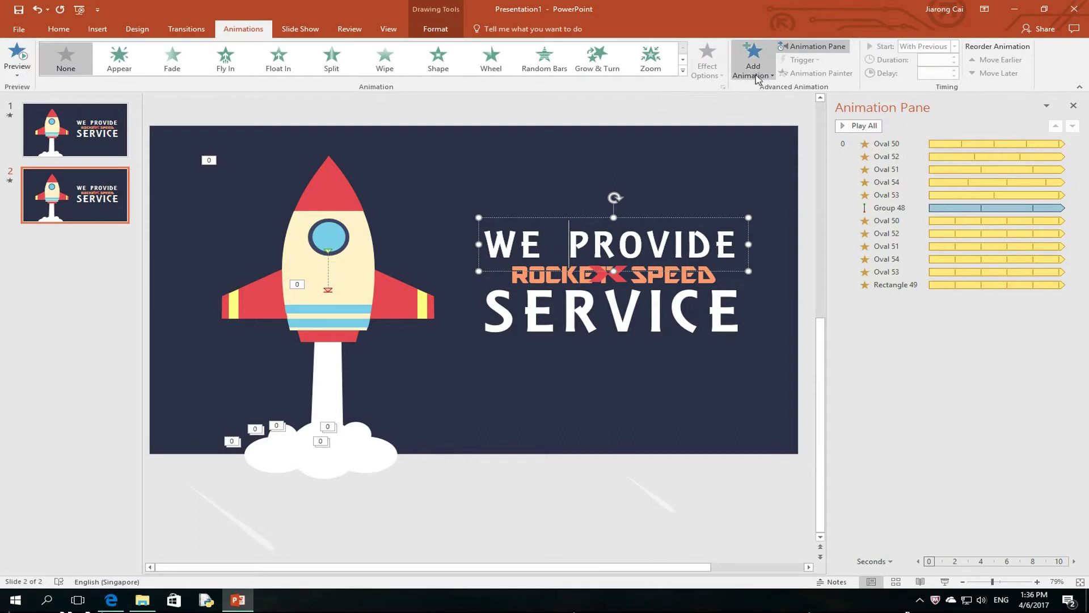
Give WE PROVIDE a Zoom entrance and the first chevron a short leftward Lines path.
left_click(657, 74)
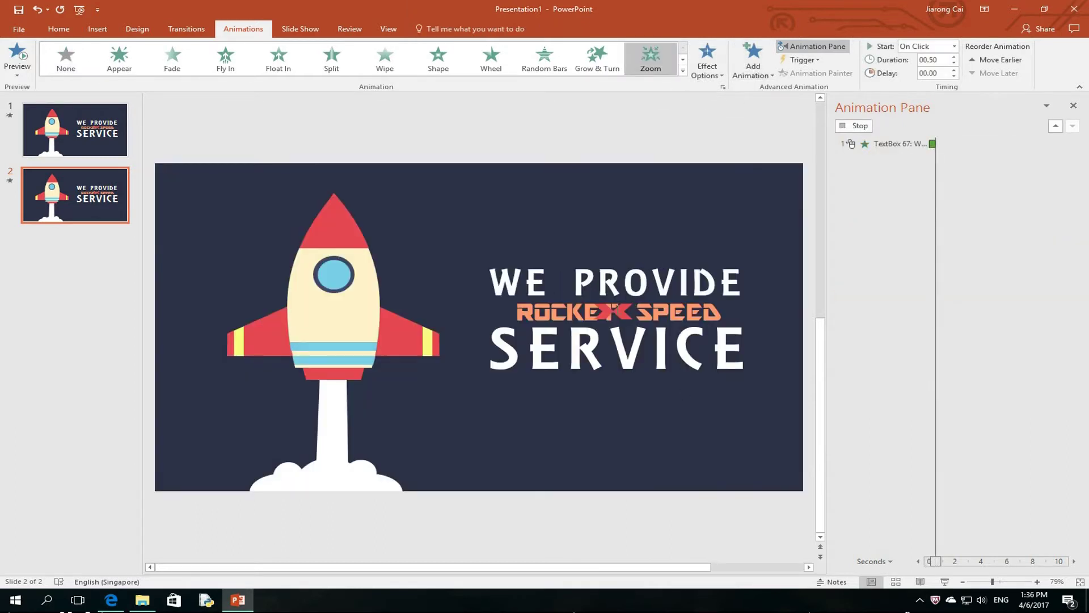
left_click(605, 267)
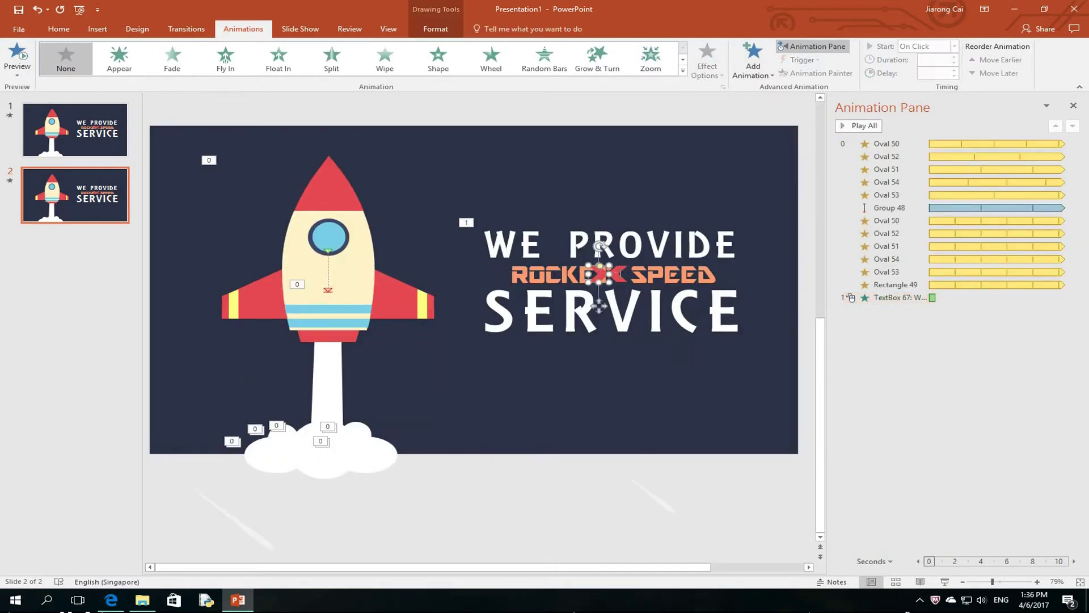
left_click(753, 64)
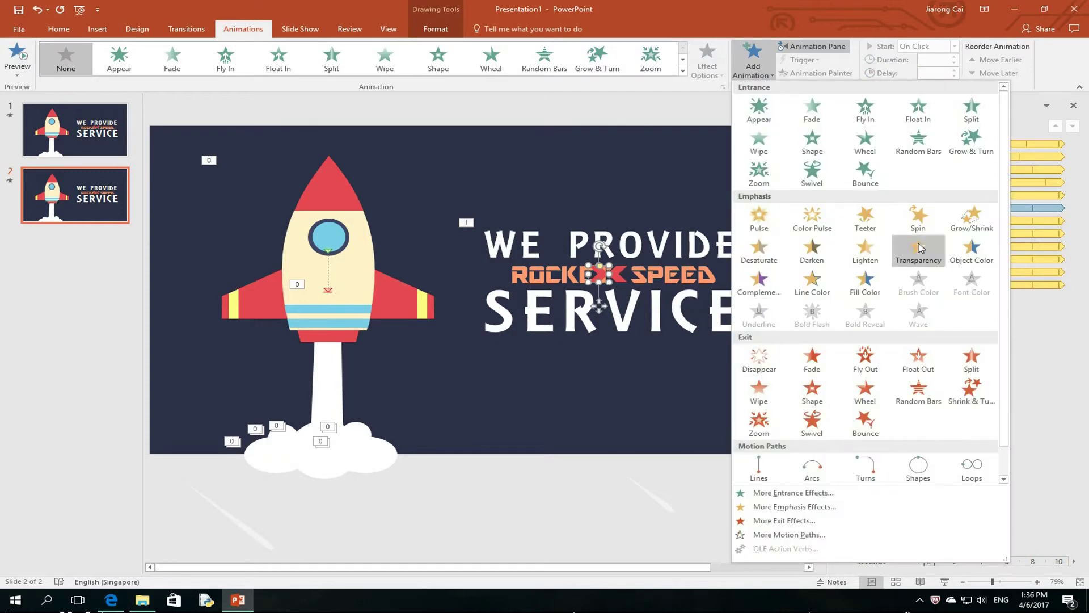
left_click(756, 477)
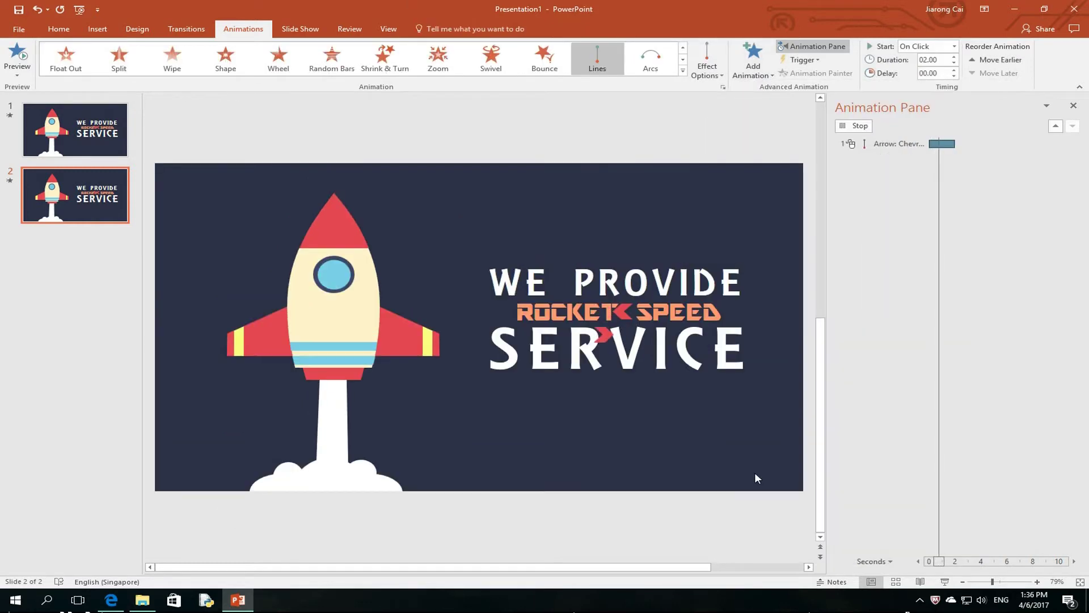
left_click(706, 69)
left_click(733, 134)
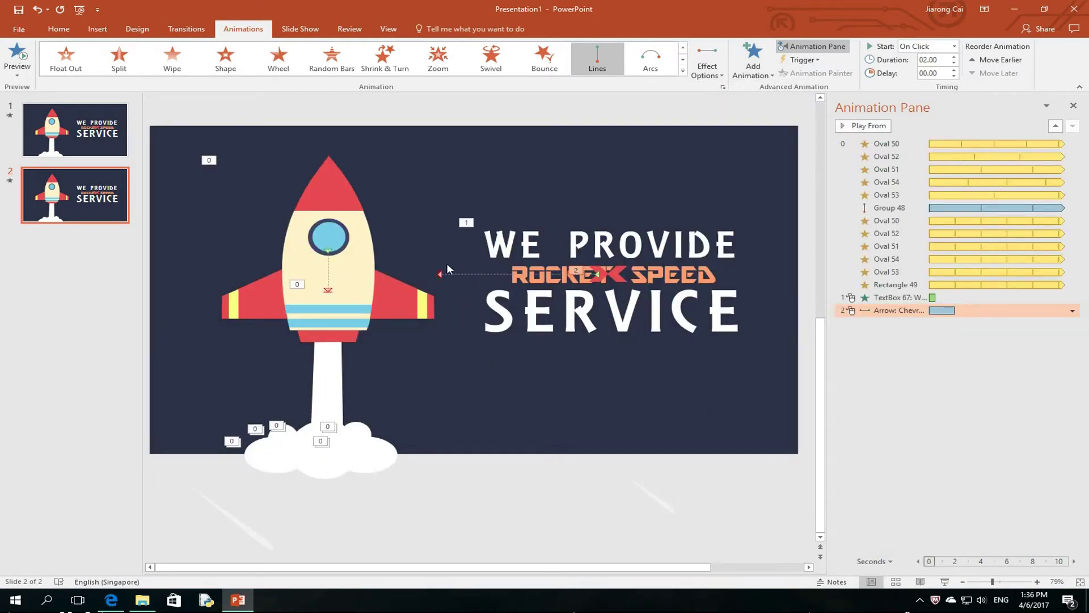
left_click(439, 274)
left_click_drag(438, 273, 500, 274)
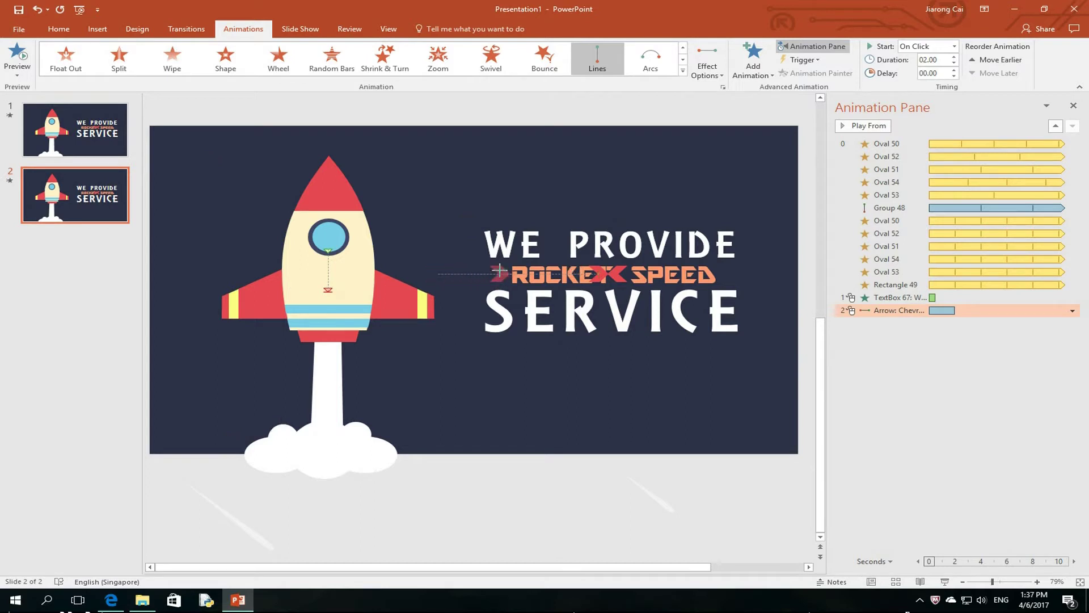
Give the other chevron a shortened rightward Lines path ending beside SPEED.
left_click(614, 275)
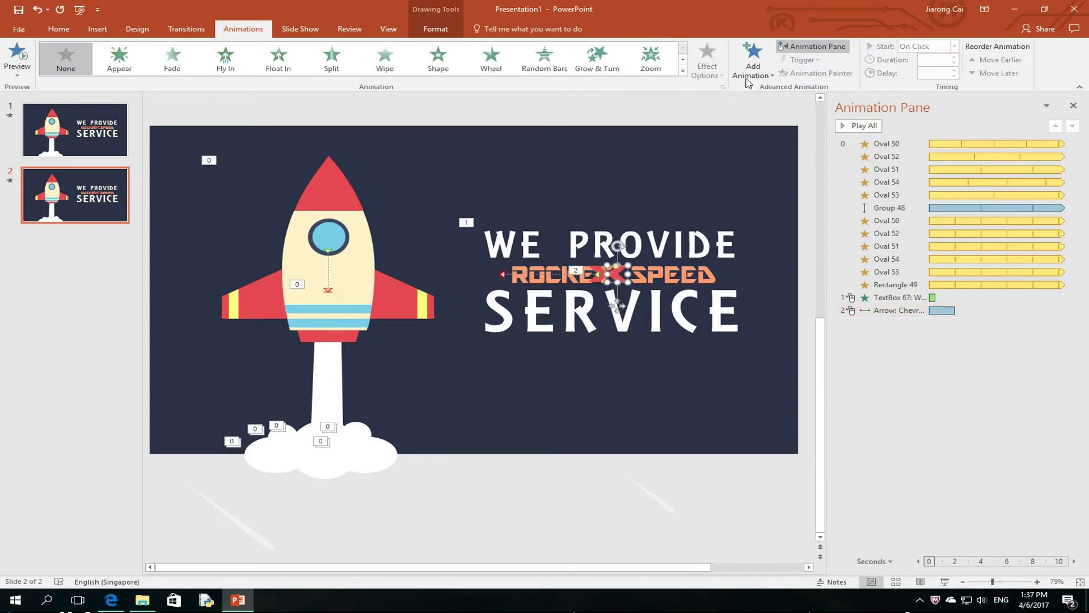
left_click(753, 59)
left_click(759, 468)
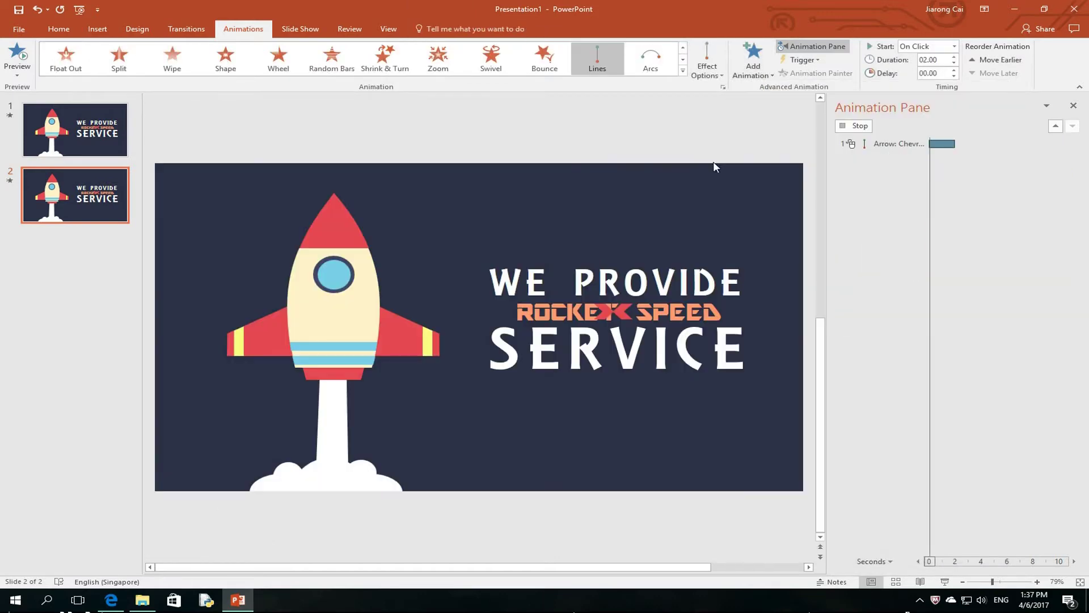
left_click(703, 67)
left_click(733, 151)
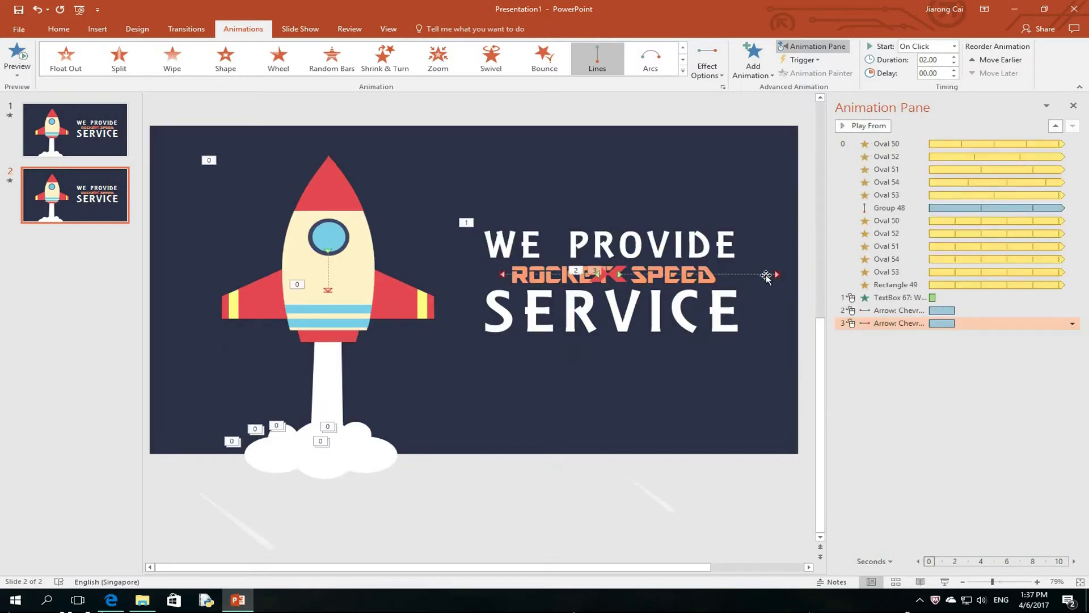
left_click_drag(777, 273, 728, 276)
left_click(683, 273)
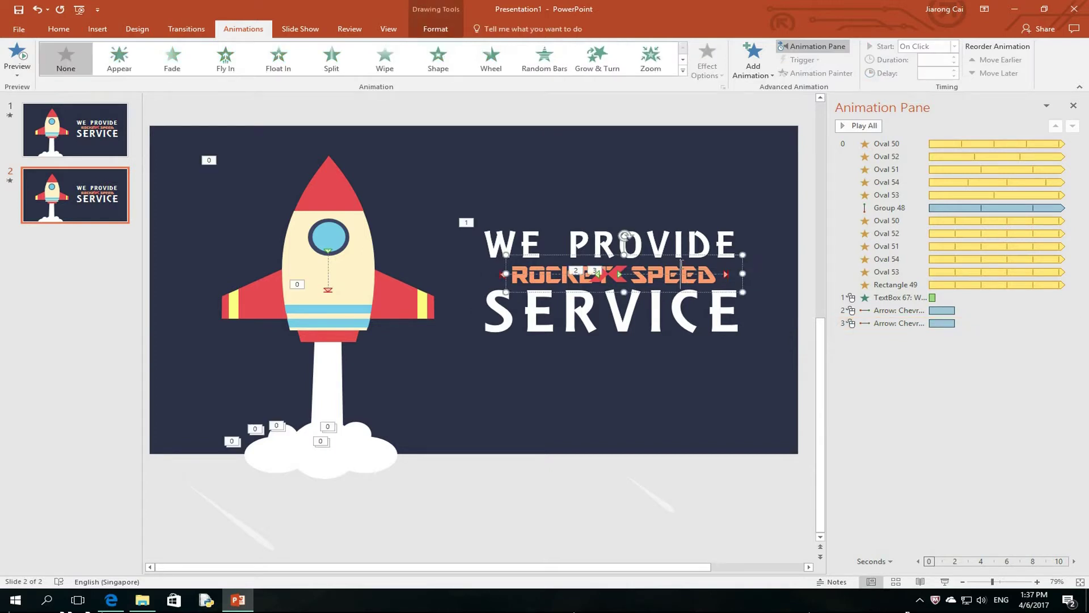
Give ROCKET SPEED a Split entrance set to Vertical In.
left_click(754, 68)
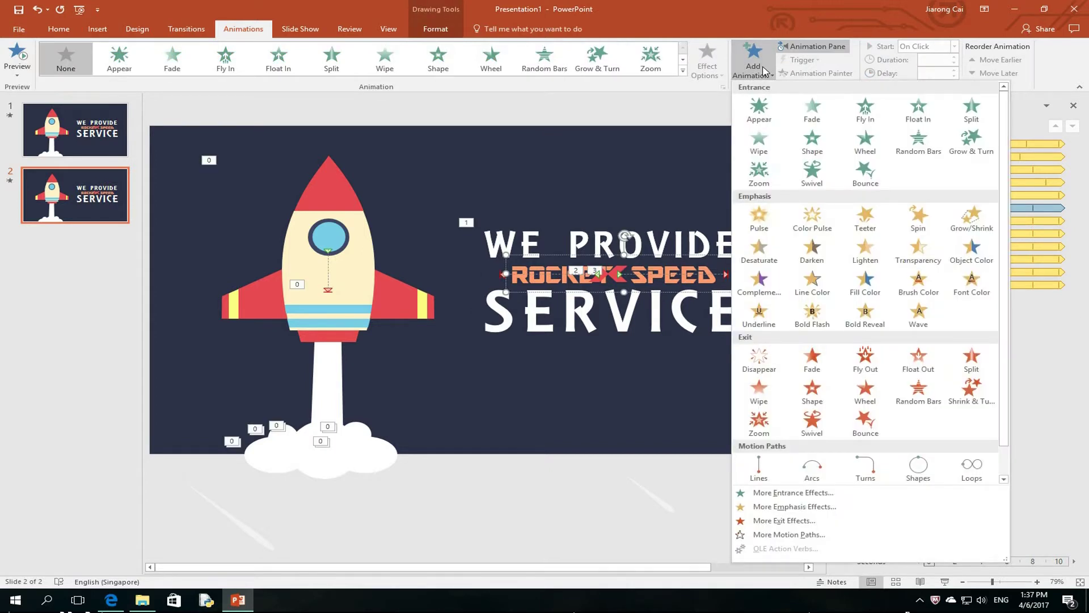
left_click(795, 493)
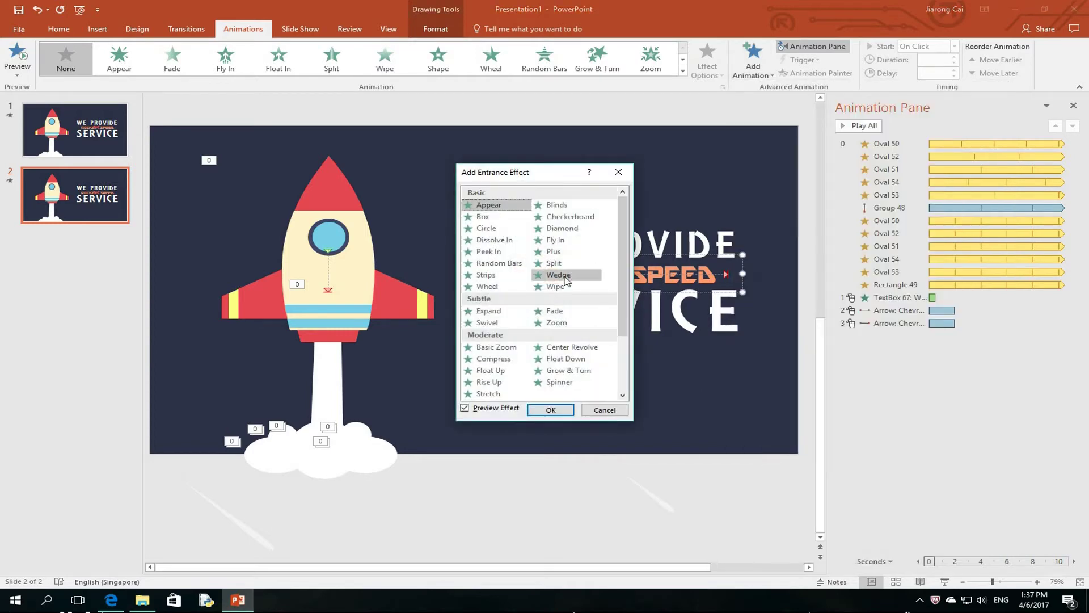
left_click_drag(539, 177, 474, 179)
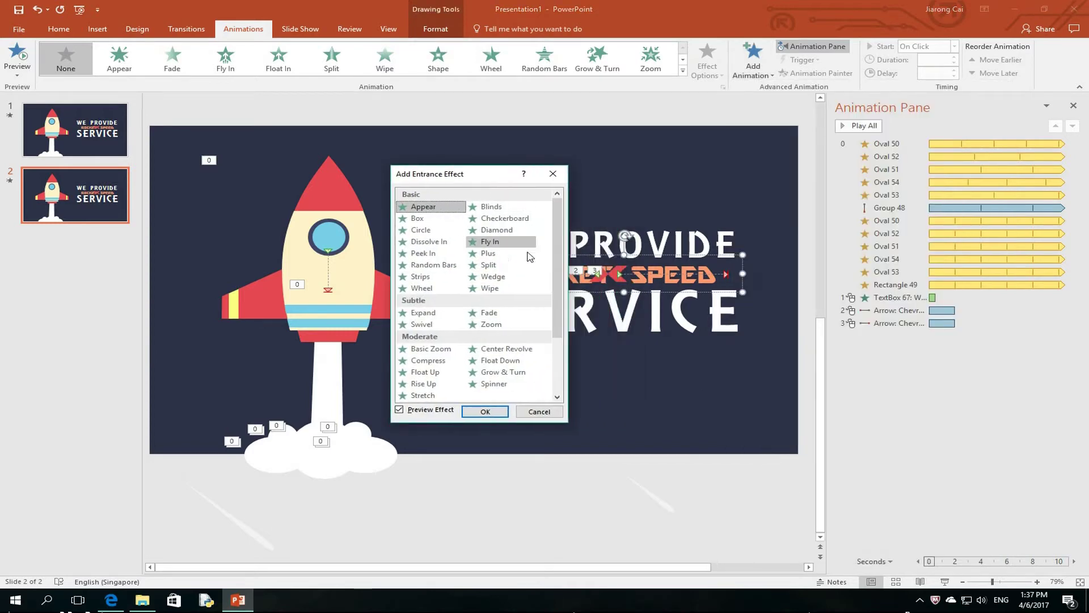
left_click(505, 265)
left_click(485, 412)
left_click(707, 63)
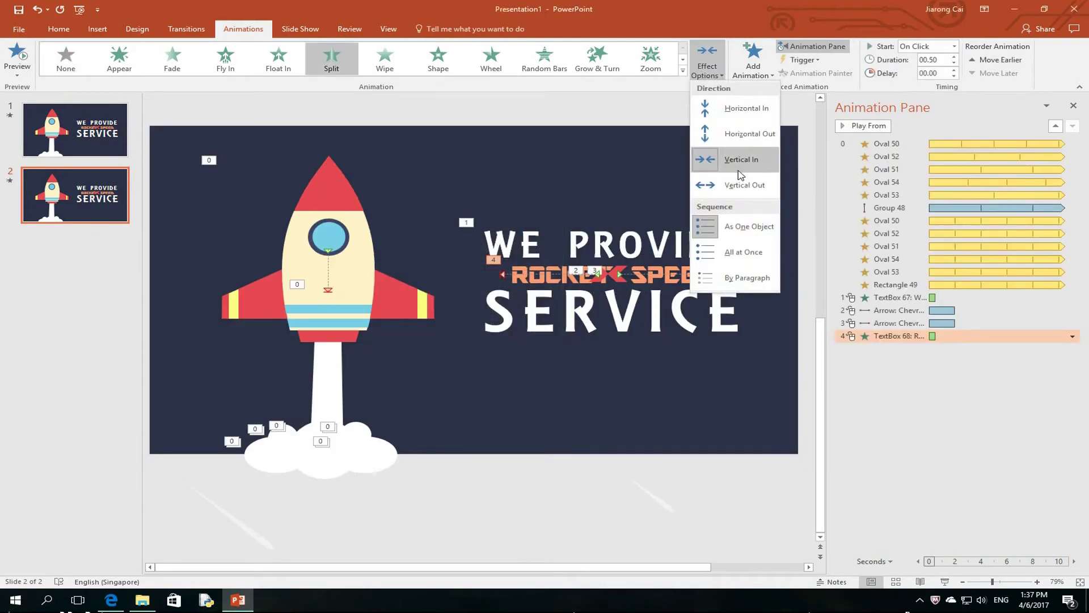
left_click(740, 174)
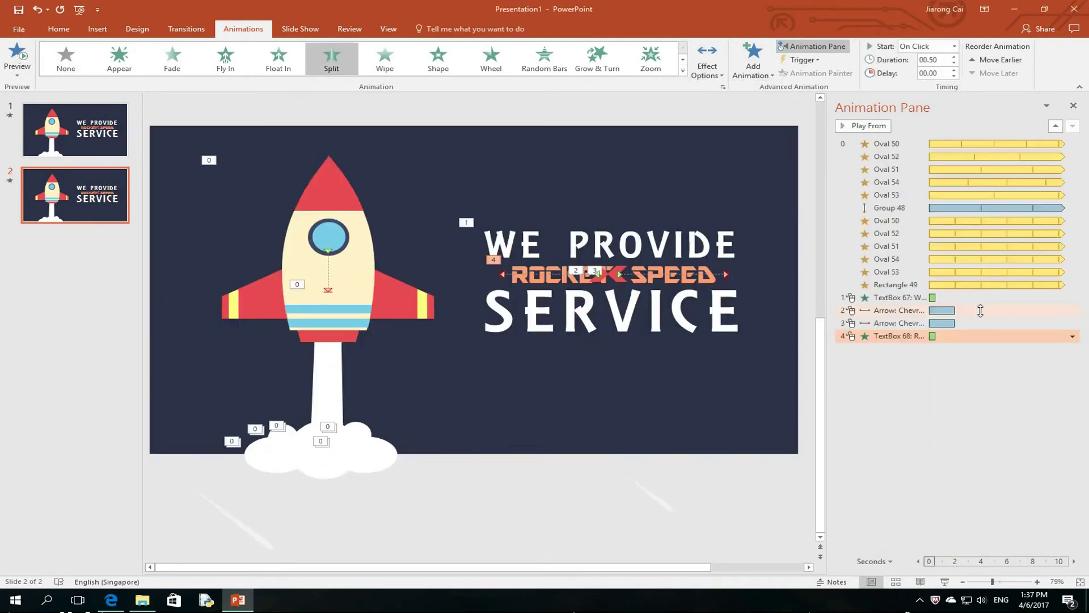
Give the SERVICE text a Zoom entrance.
left_click(726, 309)
left_click(753, 63)
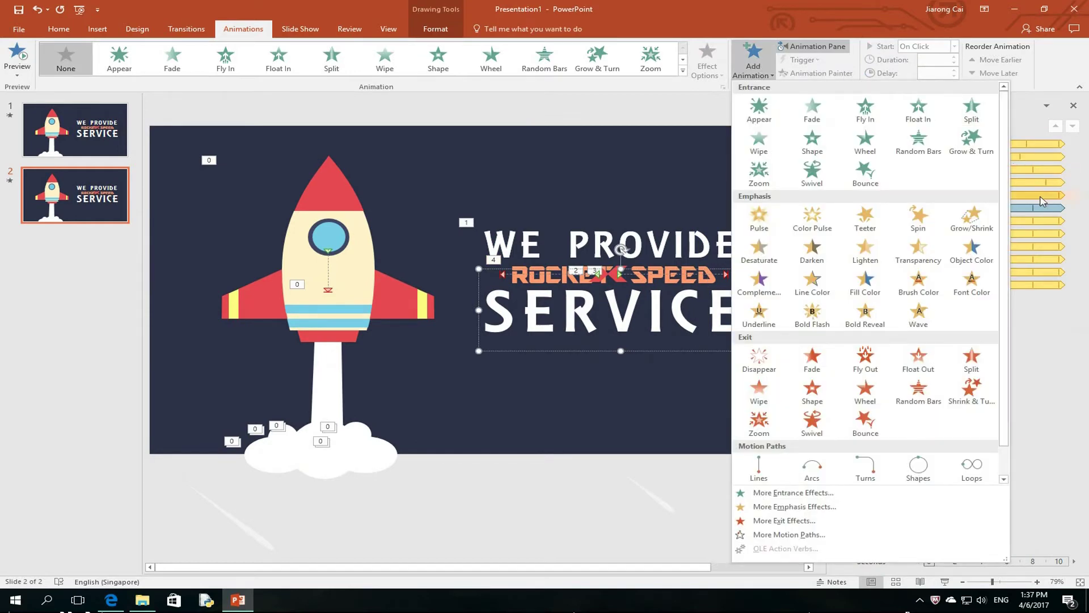
mouse_move(1037, 195)
left_click(657, 47)
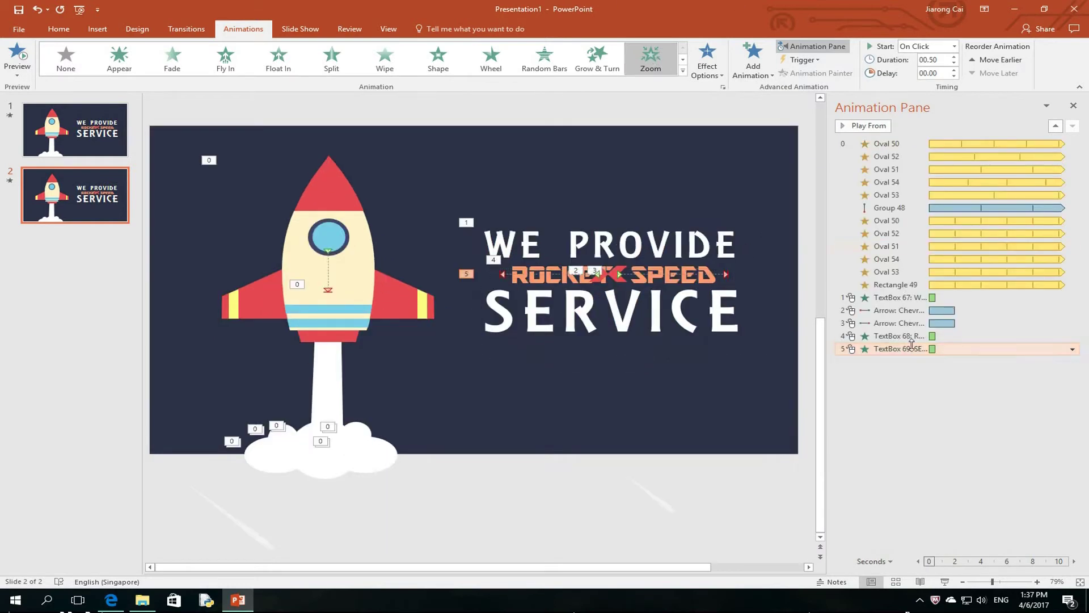
left_click(942, 310)
Set Smooth start and Smooth end to 0 sec on both chevron Lines motion paths.
left_click(1022, 323, "ctrl")
left_click(1073, 311)
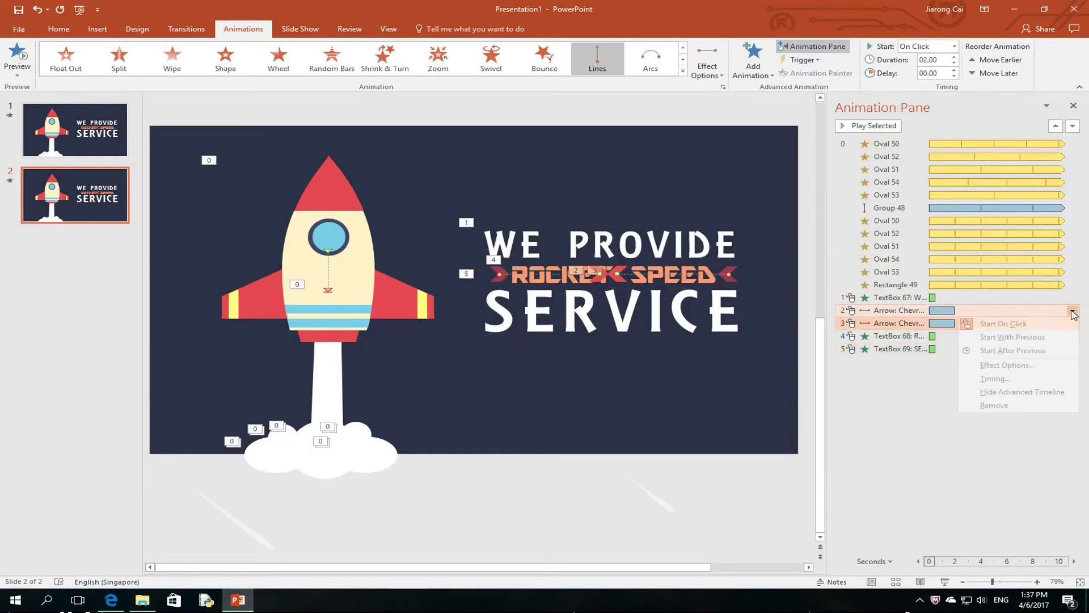
left_click(1028, 365)
mouse_move(310, 252)
left_mouse_down()
mouse_move(276, 253)
mouse_move(266, 273)
left_mouse_up()
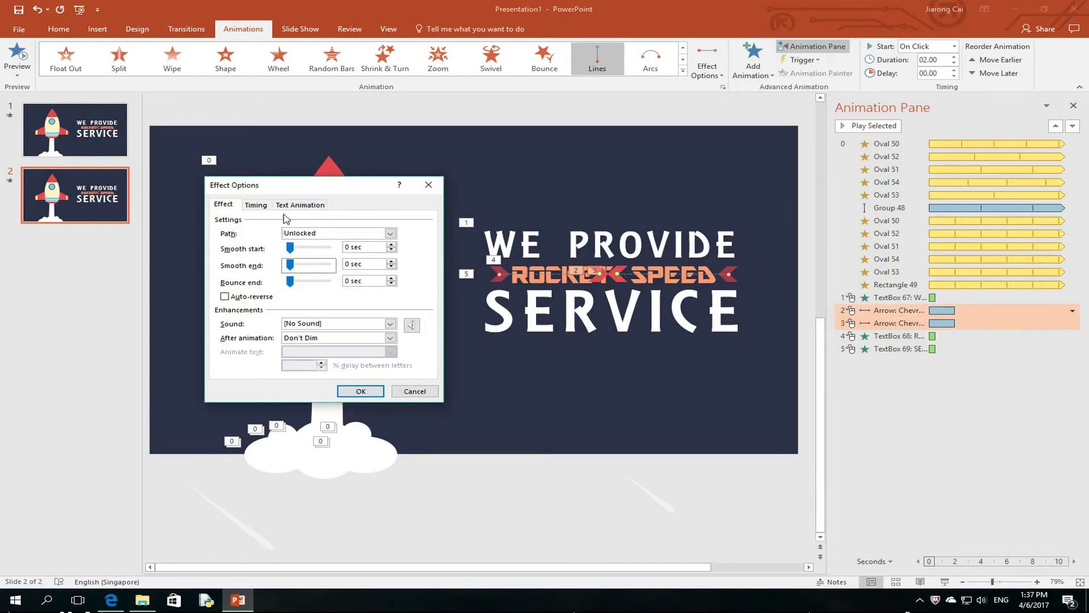
left_click(255, 206)
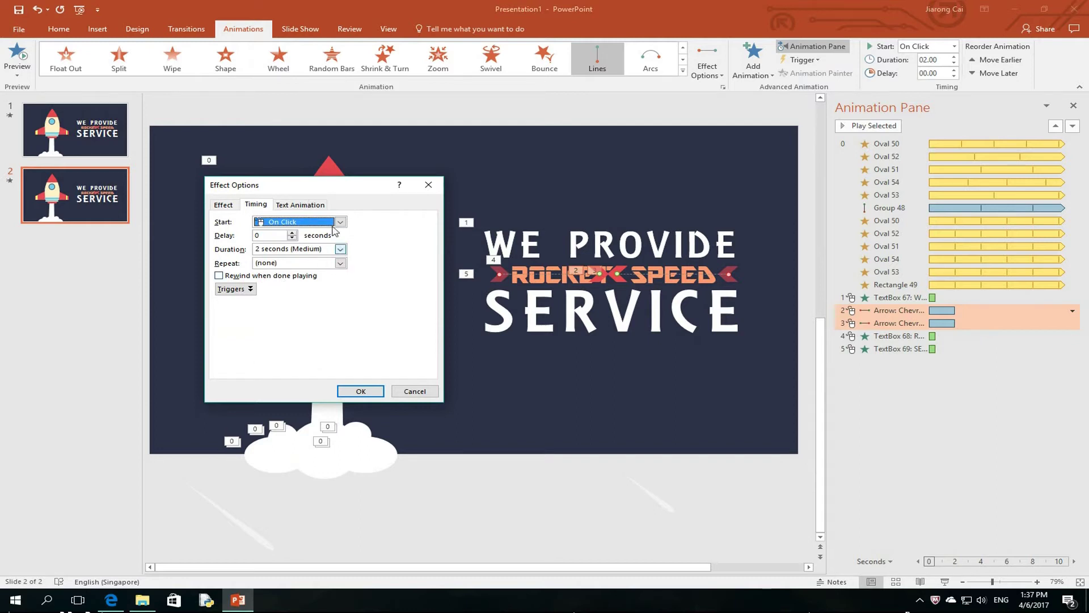
left_click(296, 206)
left_click(226, 205)
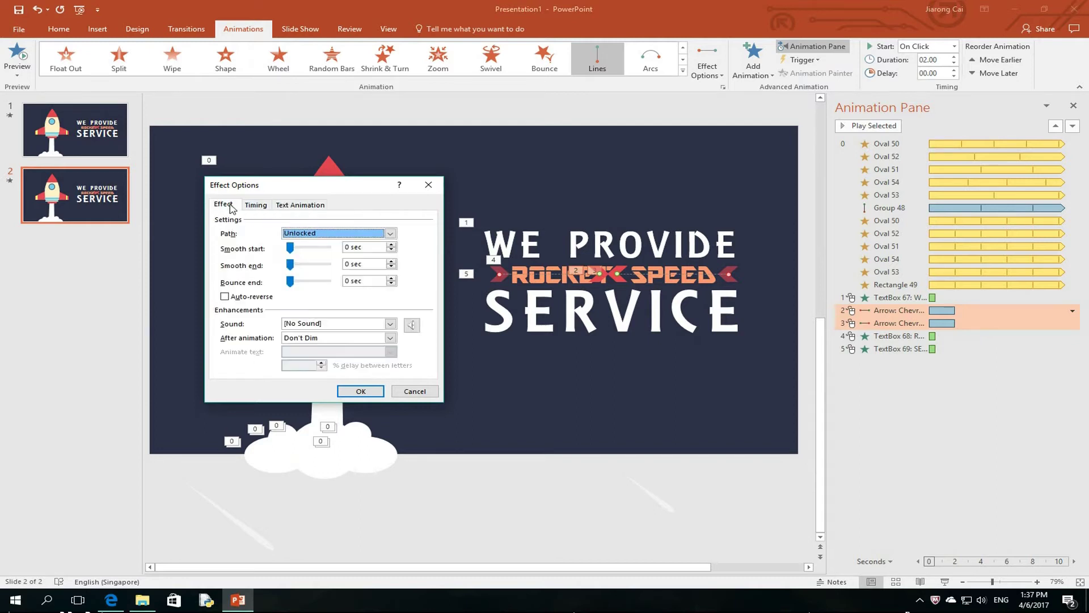
left_click(358, 392)
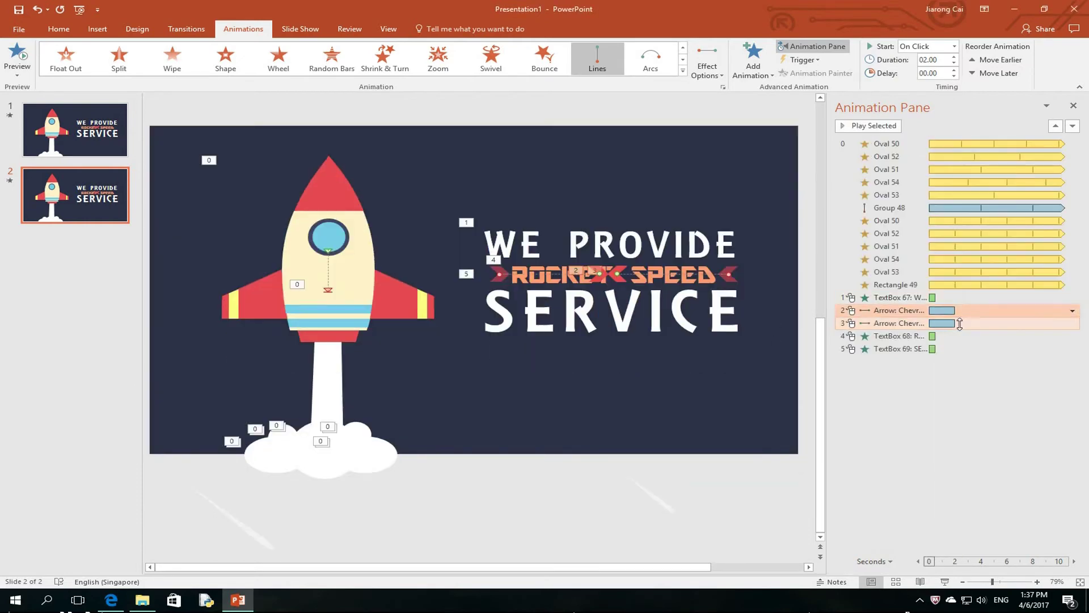
Make the second chevron and the WE PROVIDE animations start With Previous.
left_click(958, 324)
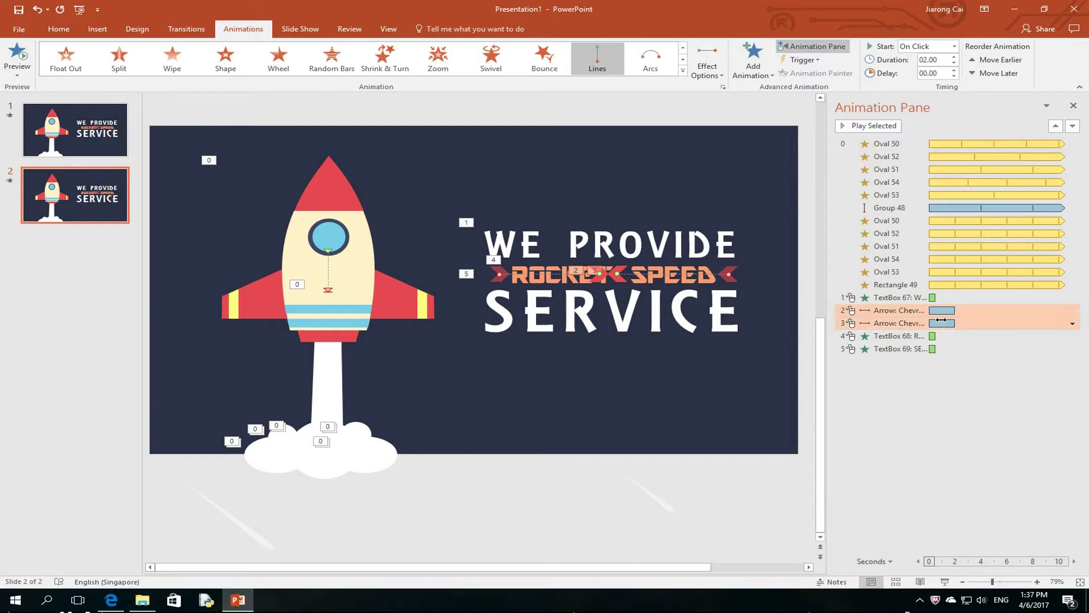
left_click(970, 324)
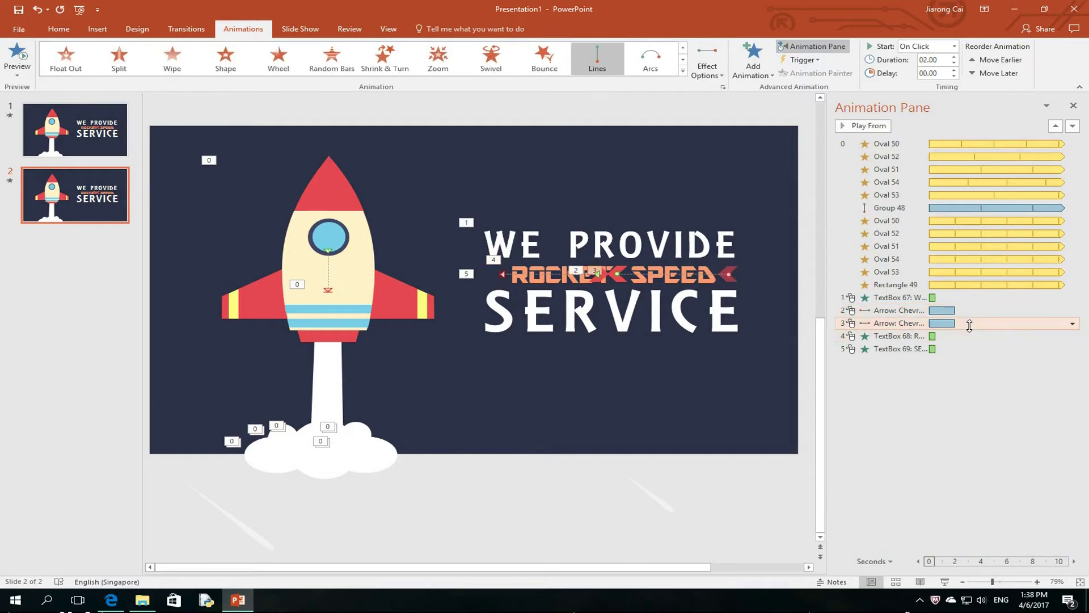
left_click(1072, 323)
left_click(1021, 351)
left_click(901, 298)
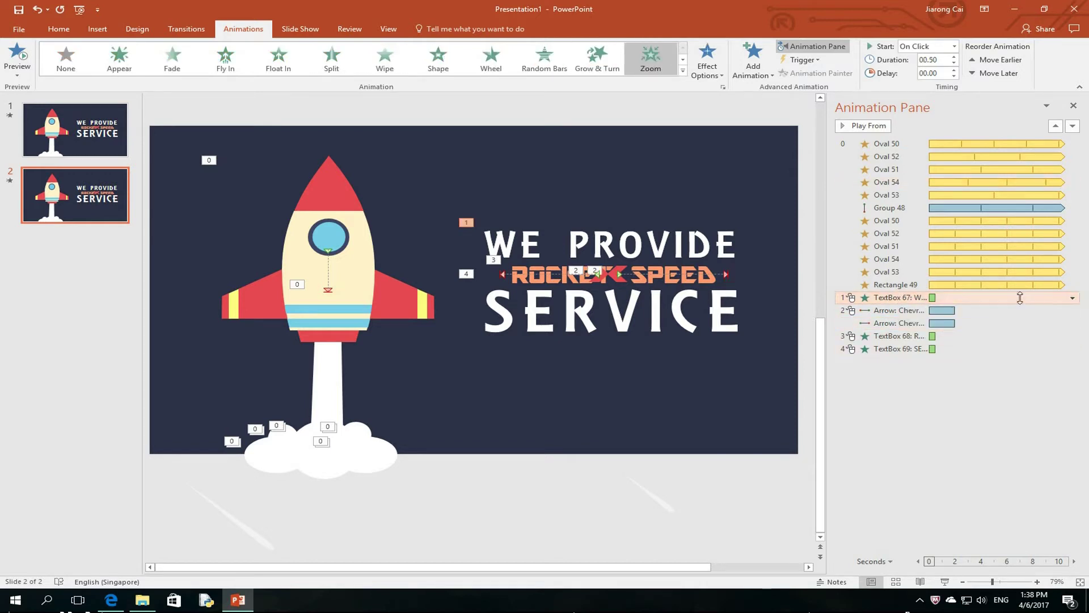
right_click(960, 306)
left_click(999, 325)
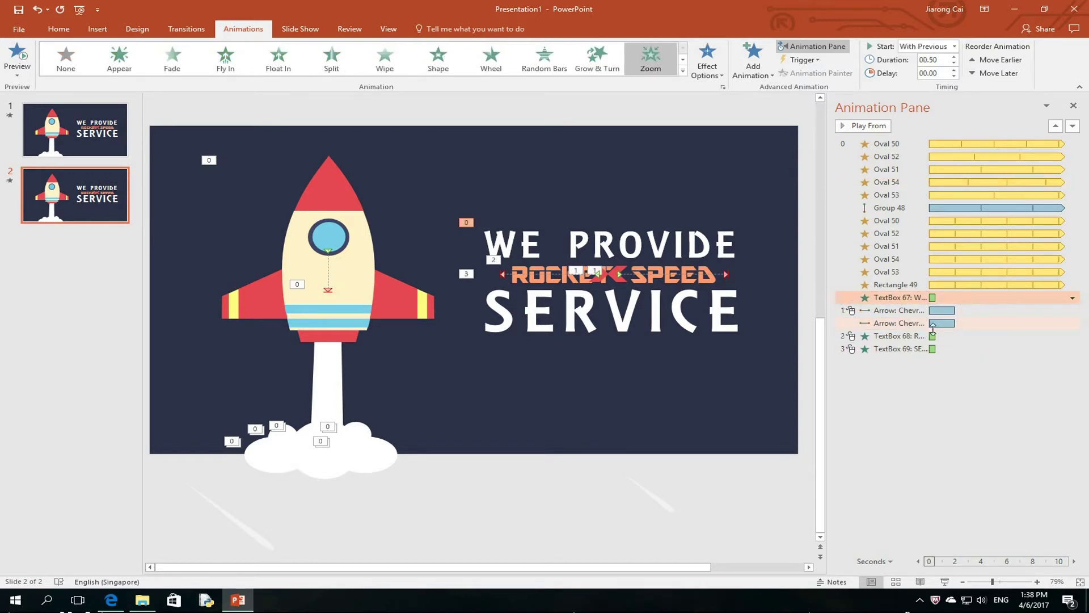
Set ROCKET SPEED, SERVICE and the first chevron animations to start With Previous.
left_click(1033, 336)
left_click(1071, 336)
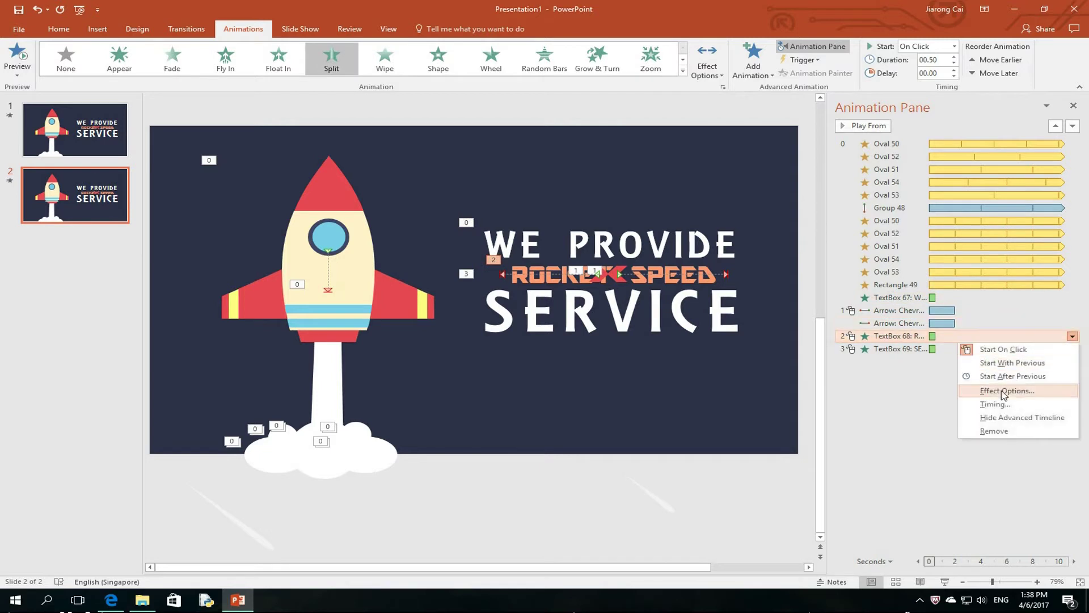
left_click(1012, 362)
left_click(1050, 348)
left_click(1073, 349)
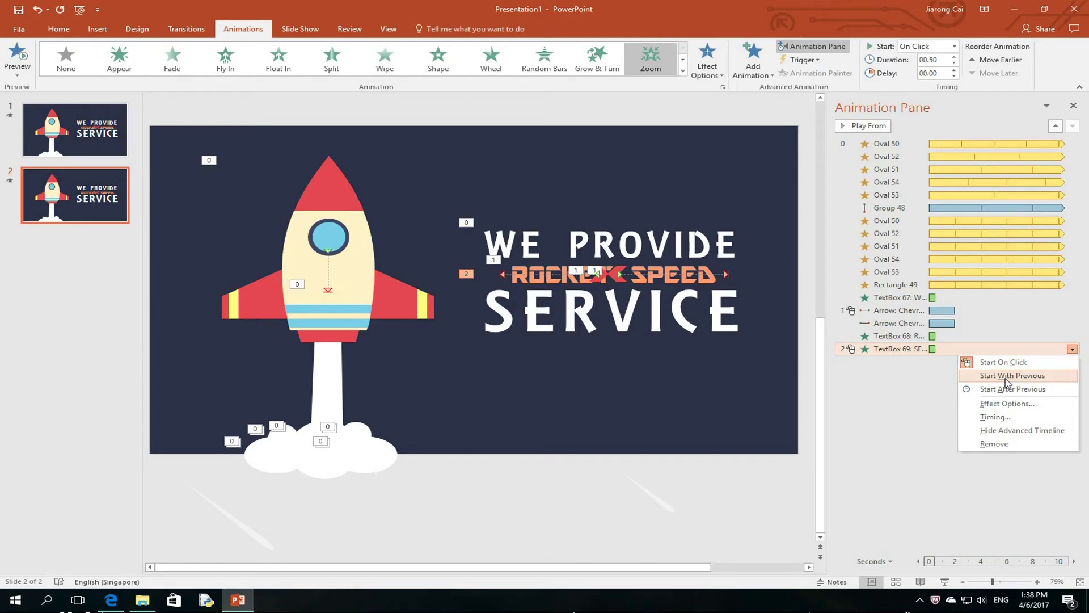
left_click(1008, 377)
left_click(874, 312)
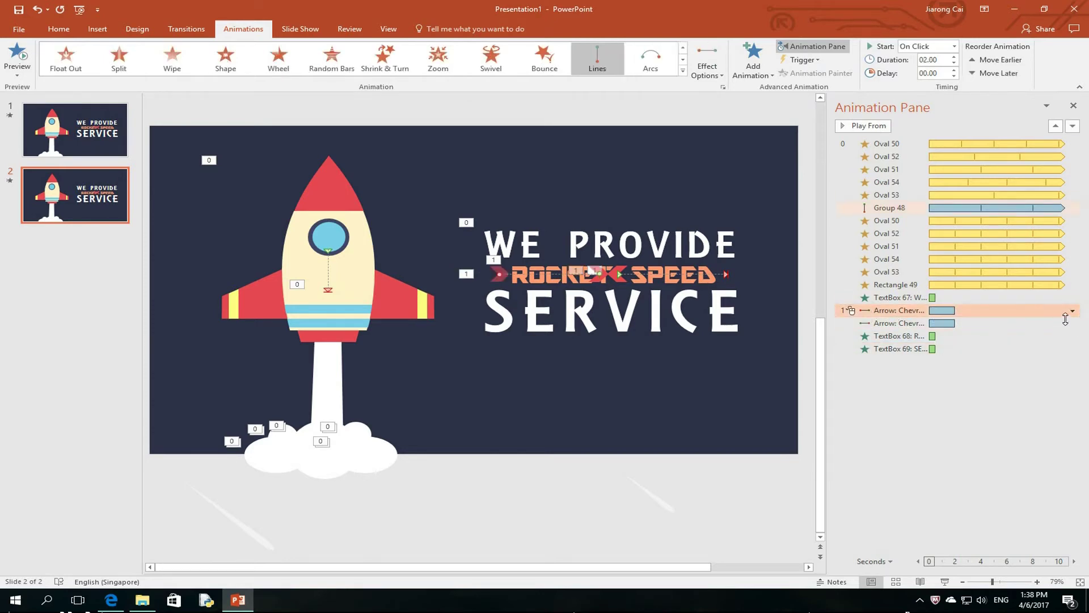
left_click(1072, 312)
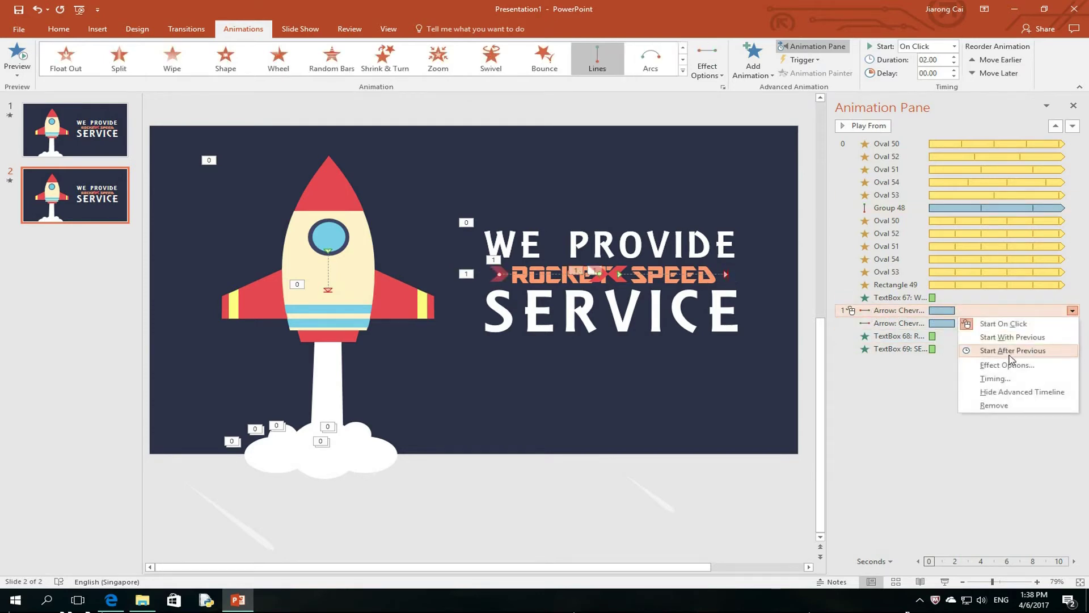
left_click(1015, 333)
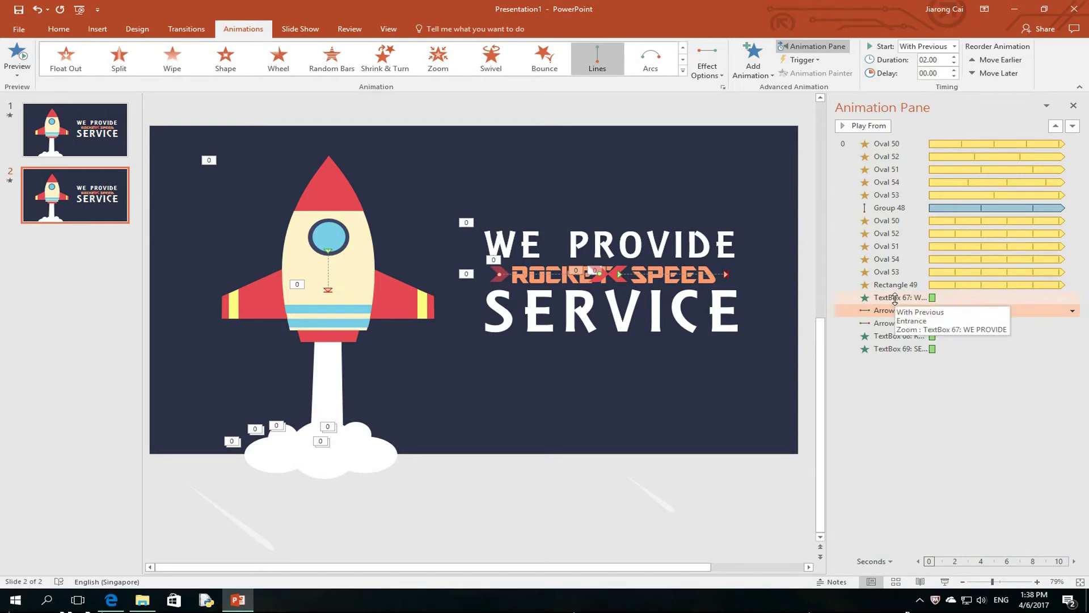
Preview the slide's animations from WE PROVIDE onward, then select the three text entrances.
left_click(895, 298)
left_click(862, 126)
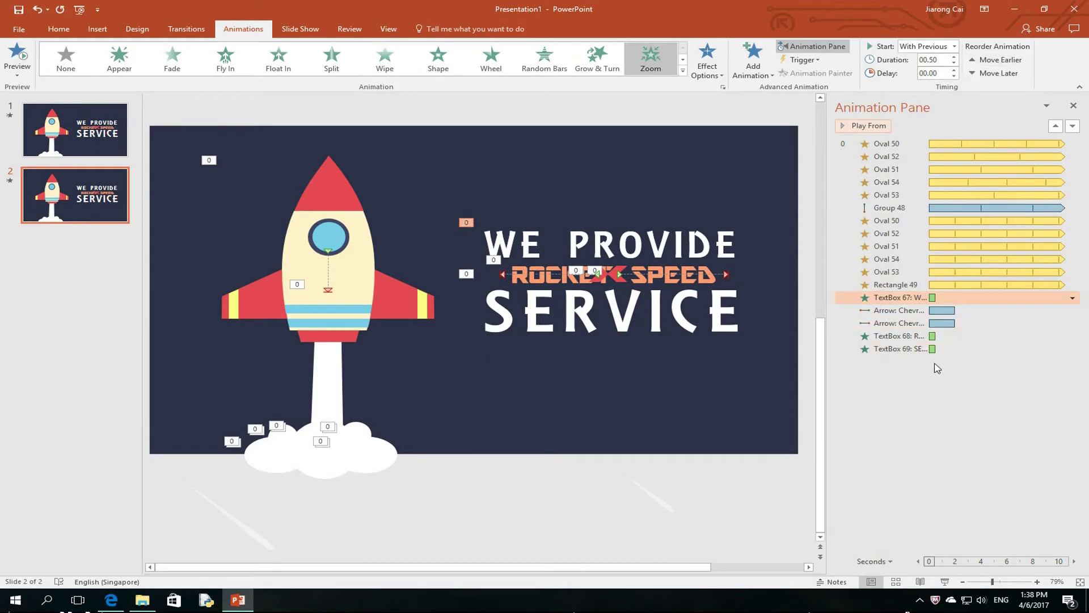
left_click(965, 350, "shift")
Give the text animations a 0.25 s duration and a 1.00 s delay.
left_click(955, 63)
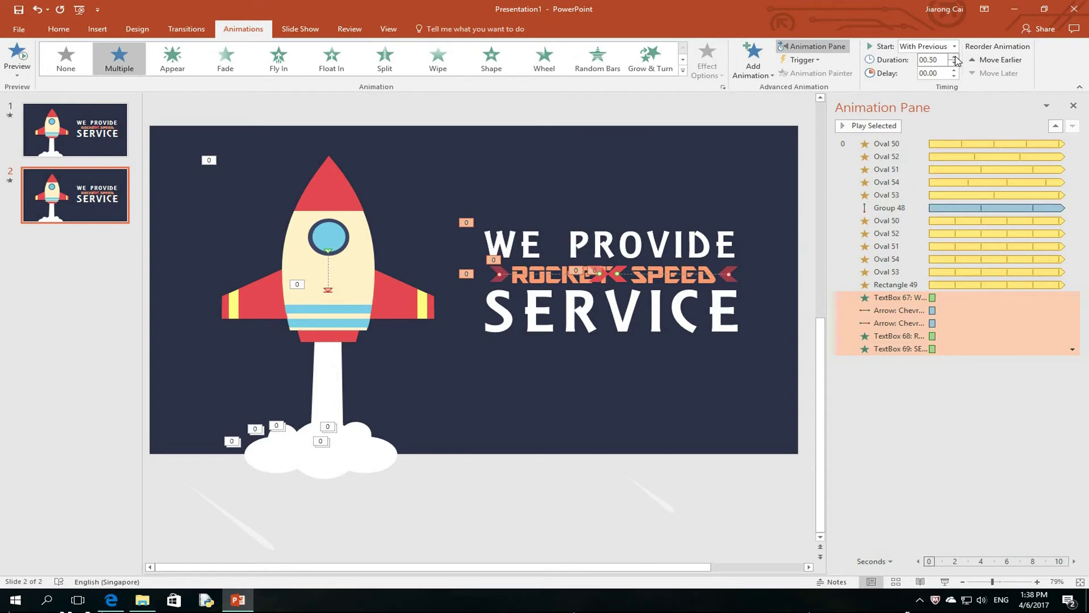
left_click(954, 69)
left_click(955, 70)
left_click(954, 70)
left_click(954, 70)
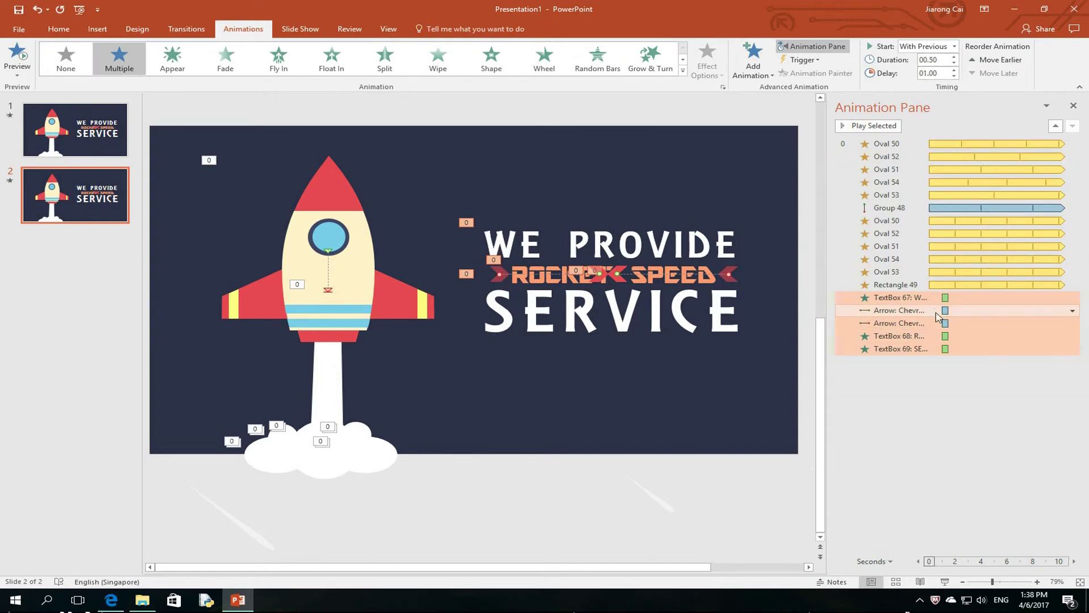
Delay both chevrons and ROCKET SPEED to 1.25 s and SERVICE to 1.50 s.
left_click(978, 310)
left_click(985, 339, "shift")
left_click(955, 70)
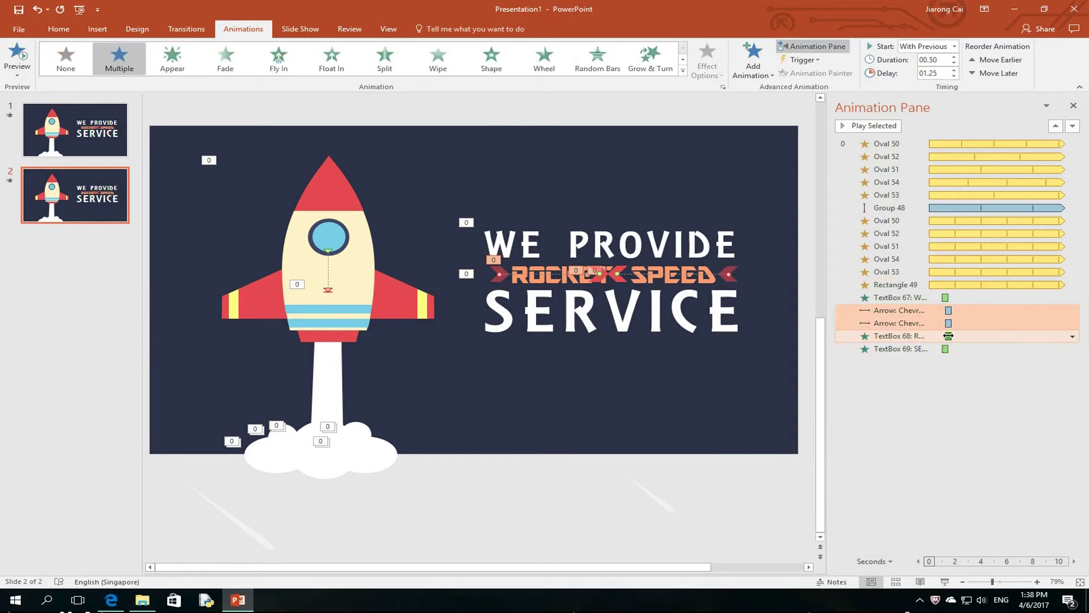
left_click(955, 365)
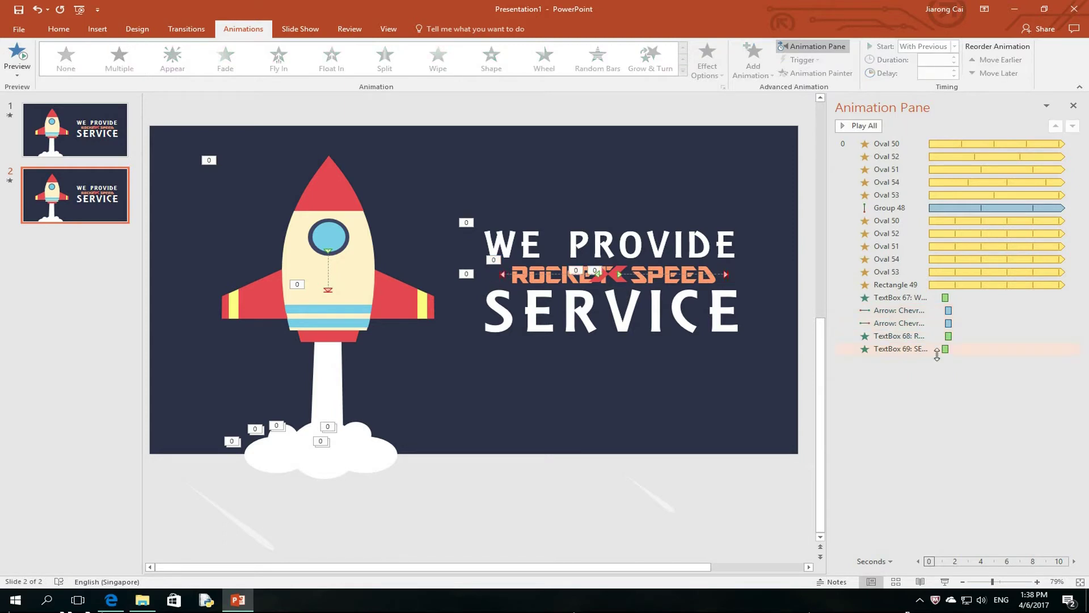
left_click(937, 351)
left_click(954, 70)
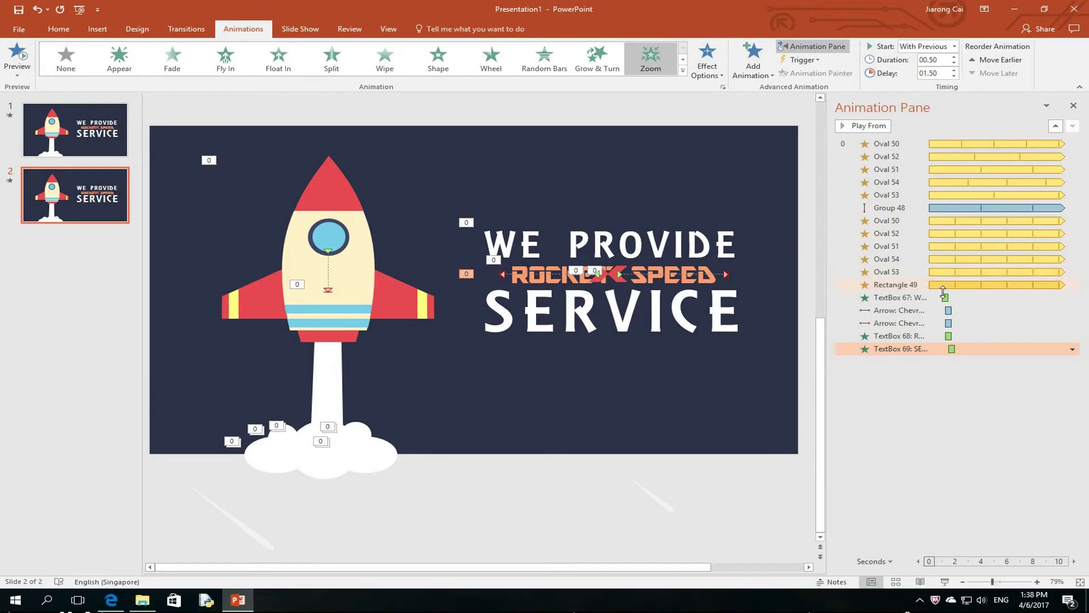
Preview the staggered animations from WE PROVIDE, then select the chevron arrows on the slide.
left_click(900, 297)
left_click(855, 125)
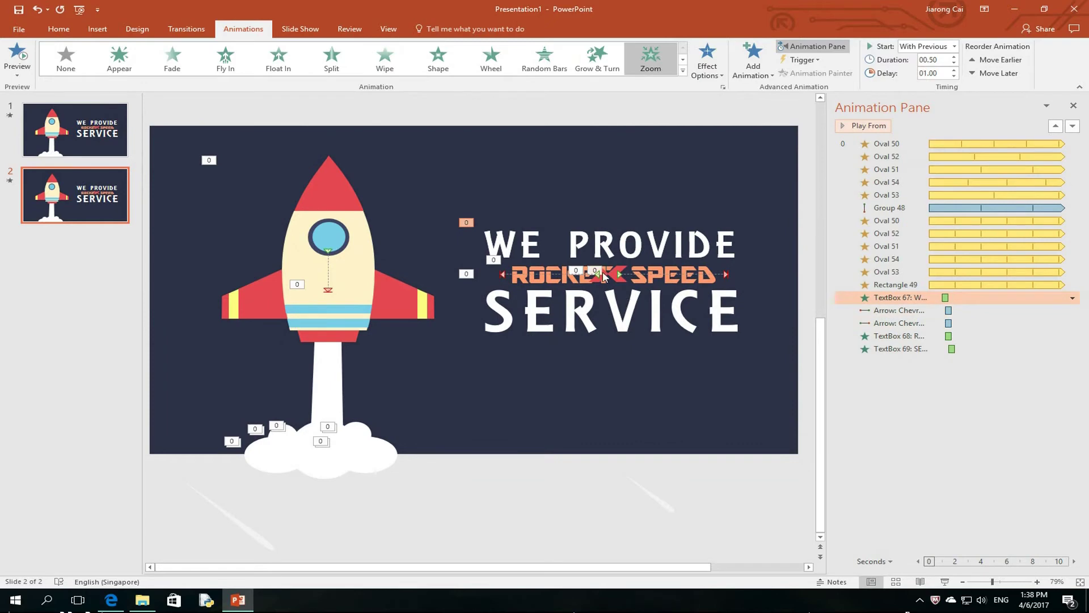
left_click(603, 271)
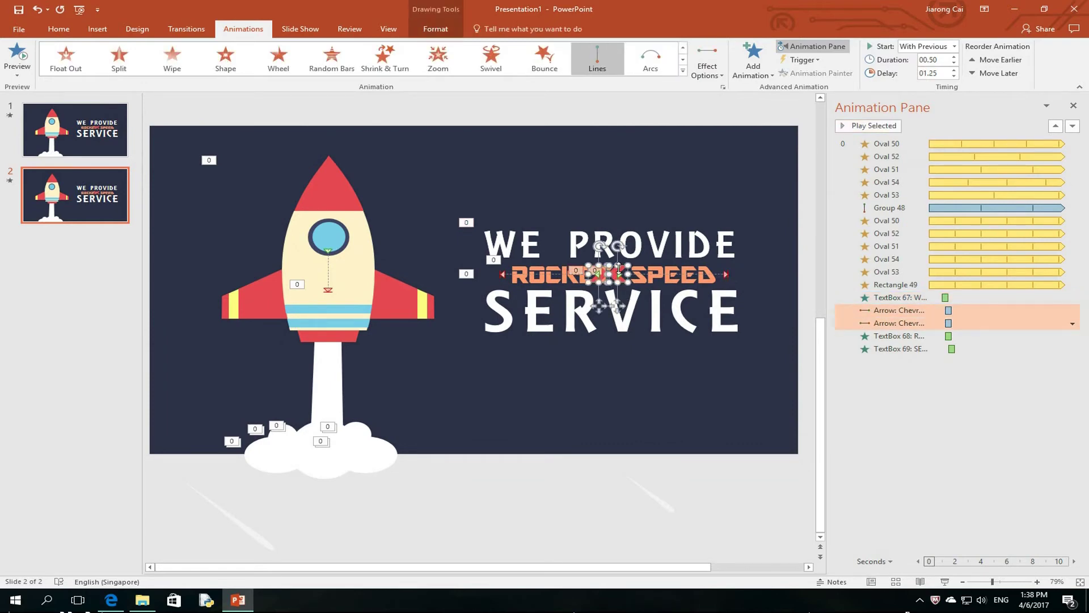
Add a Fade entrance to both chevrons, order it after WE PROVIDE With Previous, and preview.
left_click(753, 62)
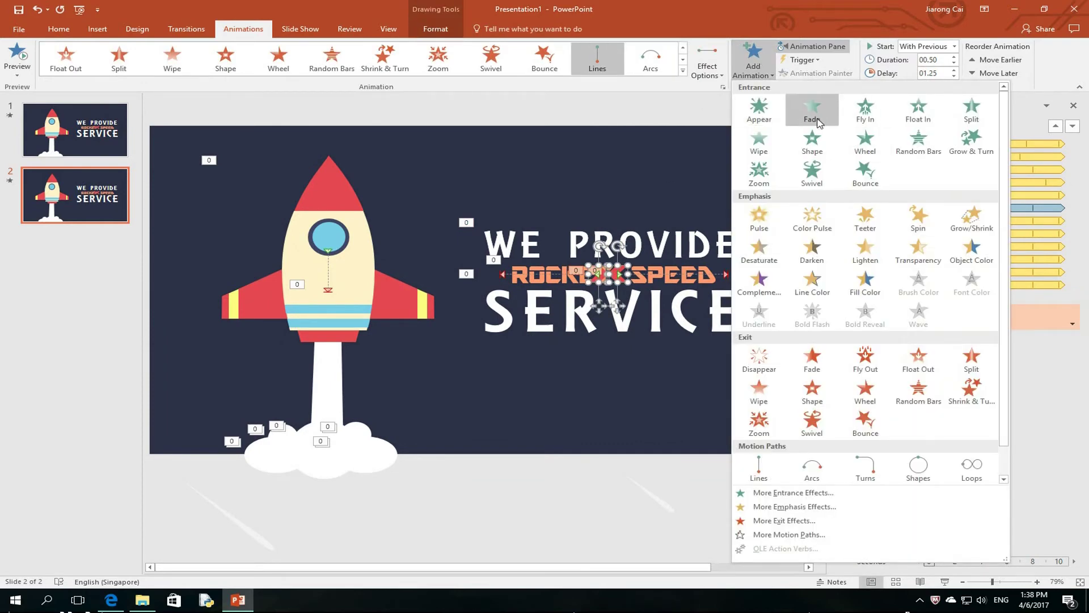
left_click(812, 111)
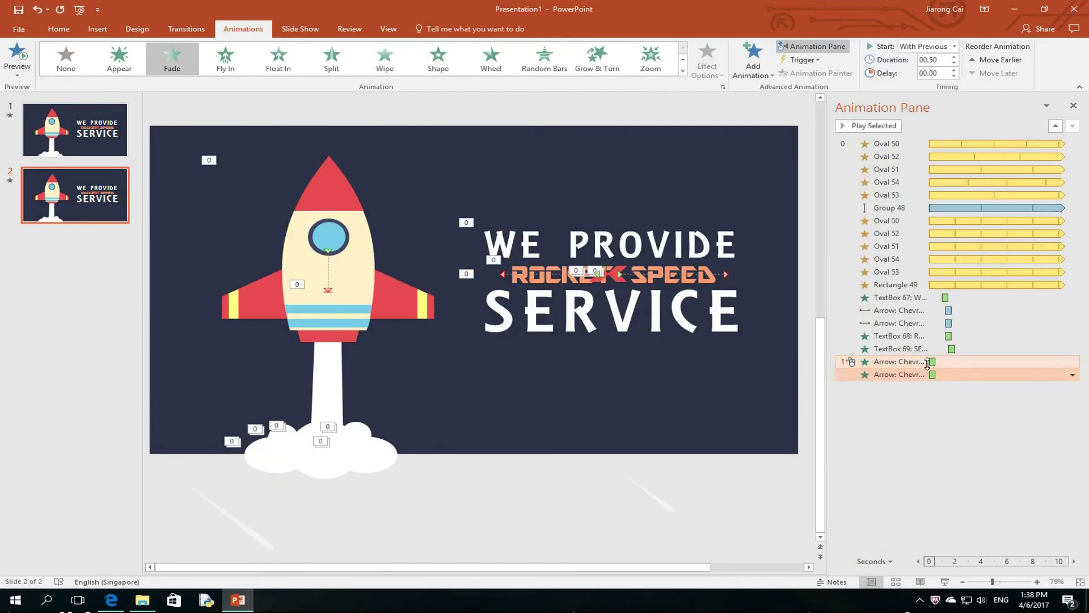
left_click_drag(928, 364, 943, 307)
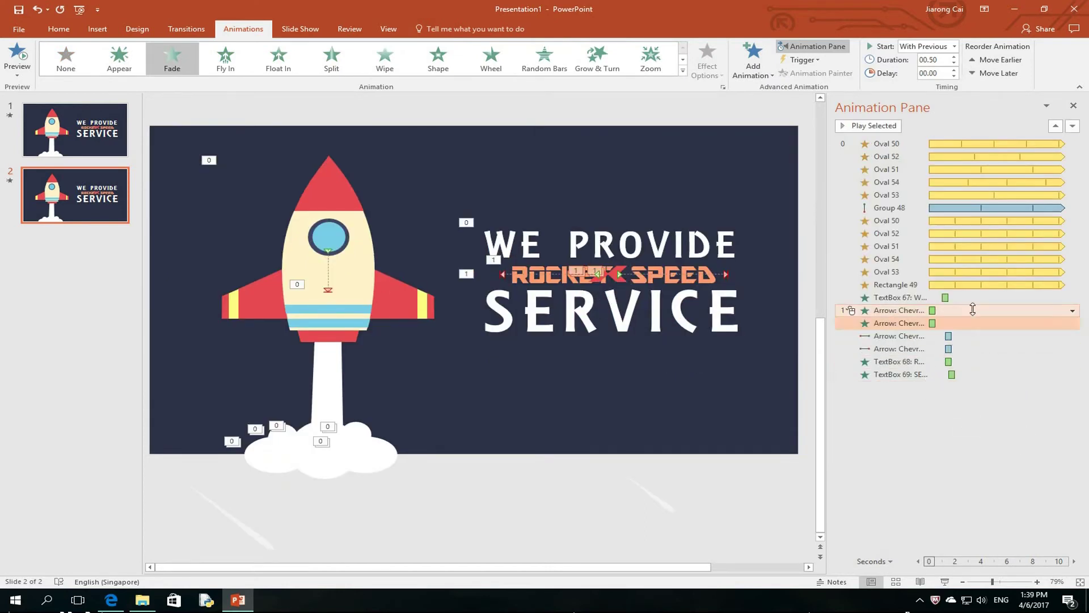
left_click(1073, 310)
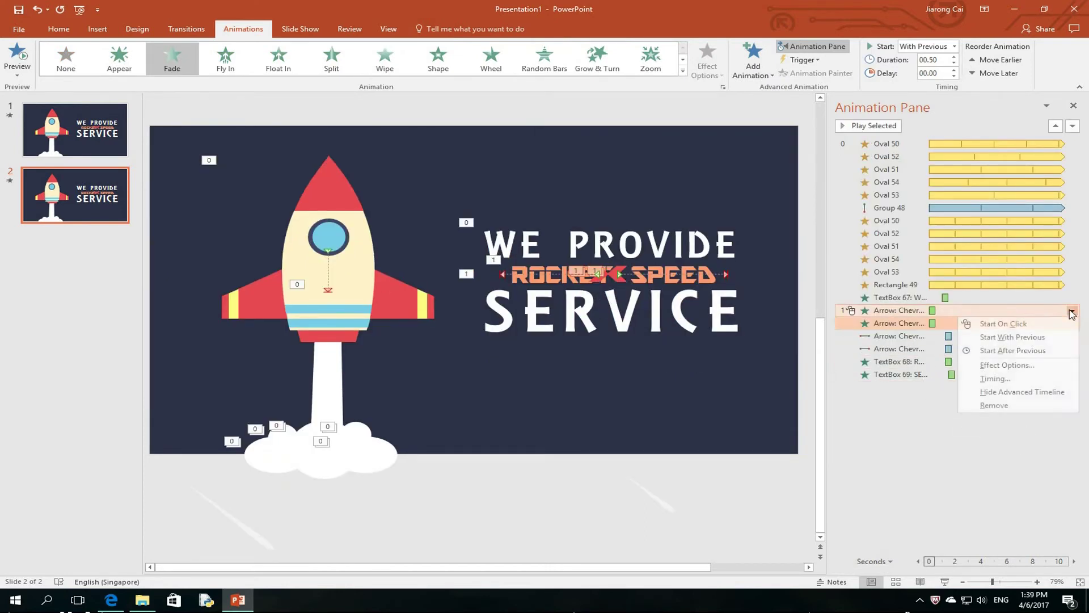
left_click(1027, 338)
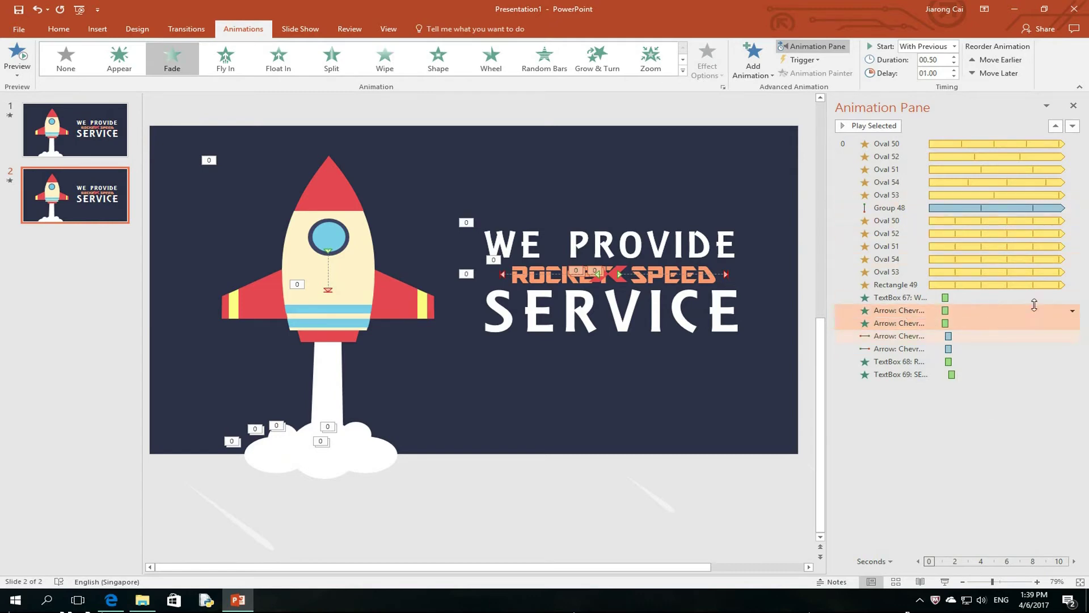
left_click(924, 297)
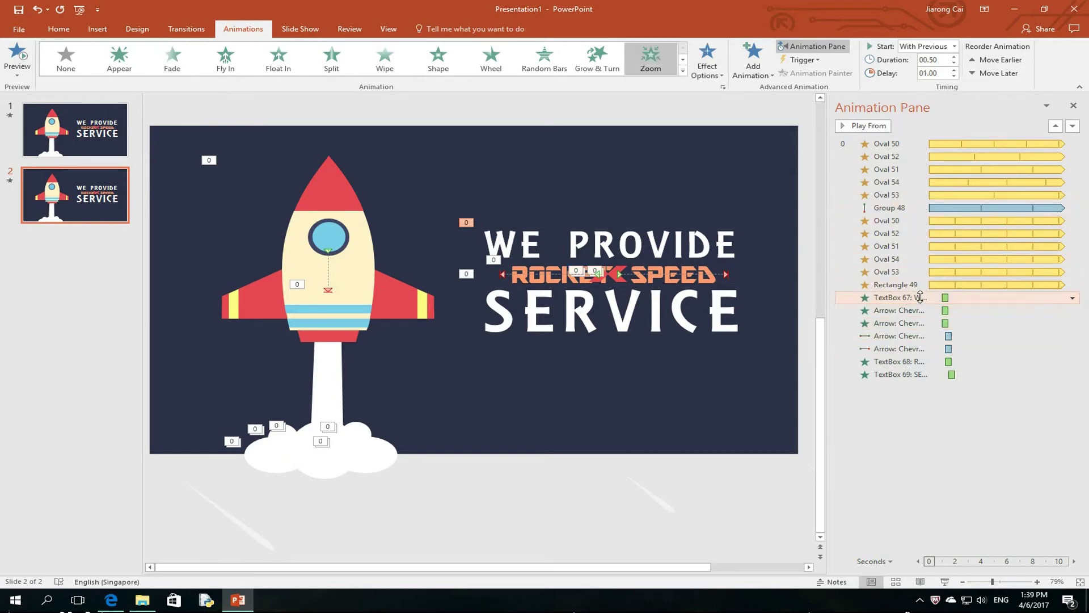
left_click(869, 125)
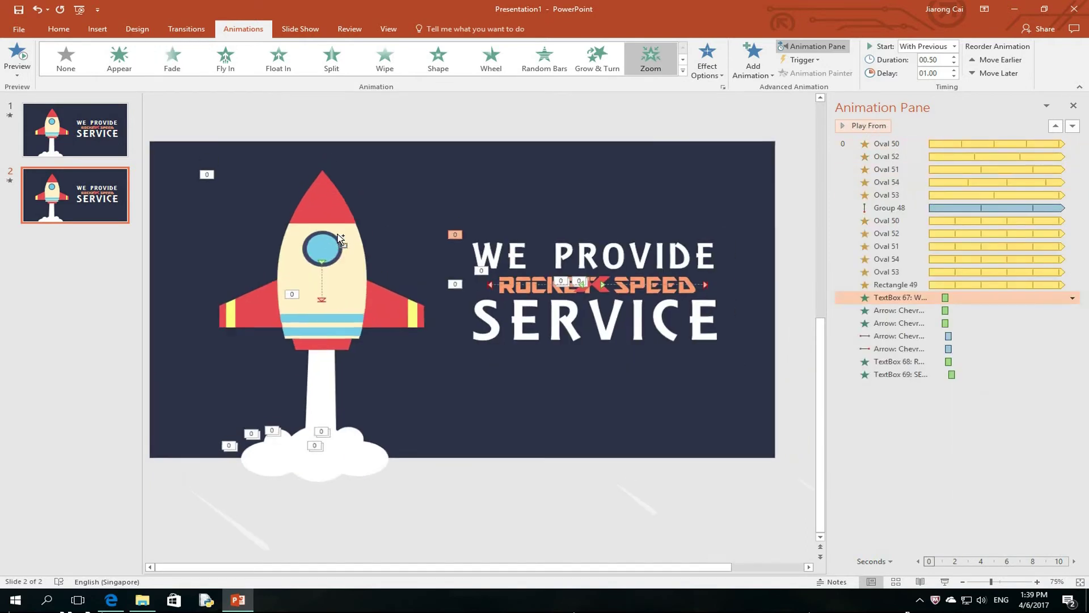
Draw a 33.87 cm wide rectangle below the slide's bottom edge and stretch it to 47.39 cm tall.
scroll(341, 238, "down", 2)
scroll(341, 238, "down", 3)
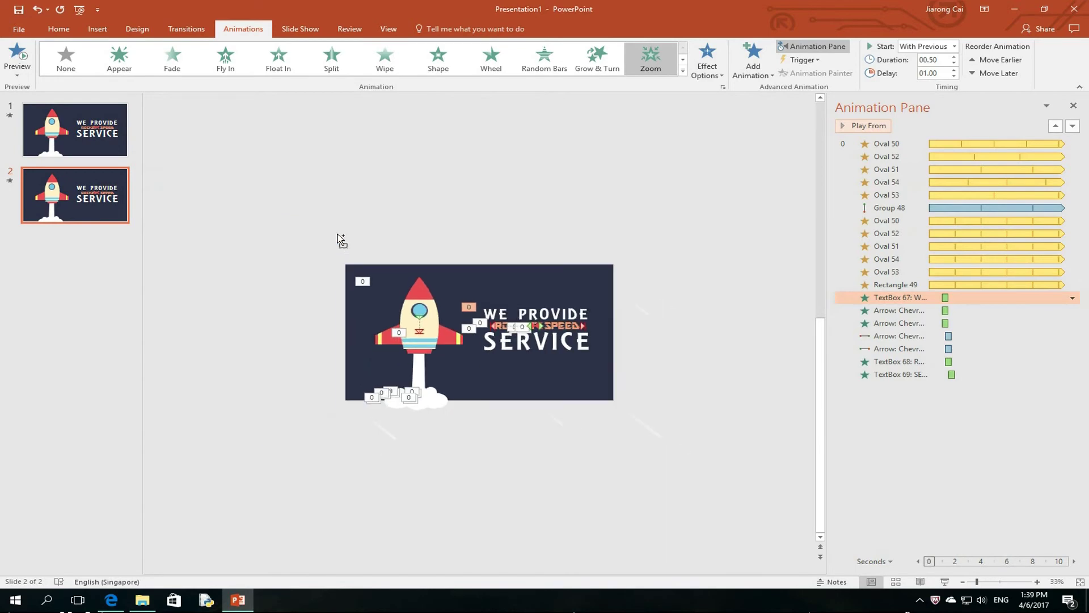
left_click(101, 31)
left_click(222, 75)
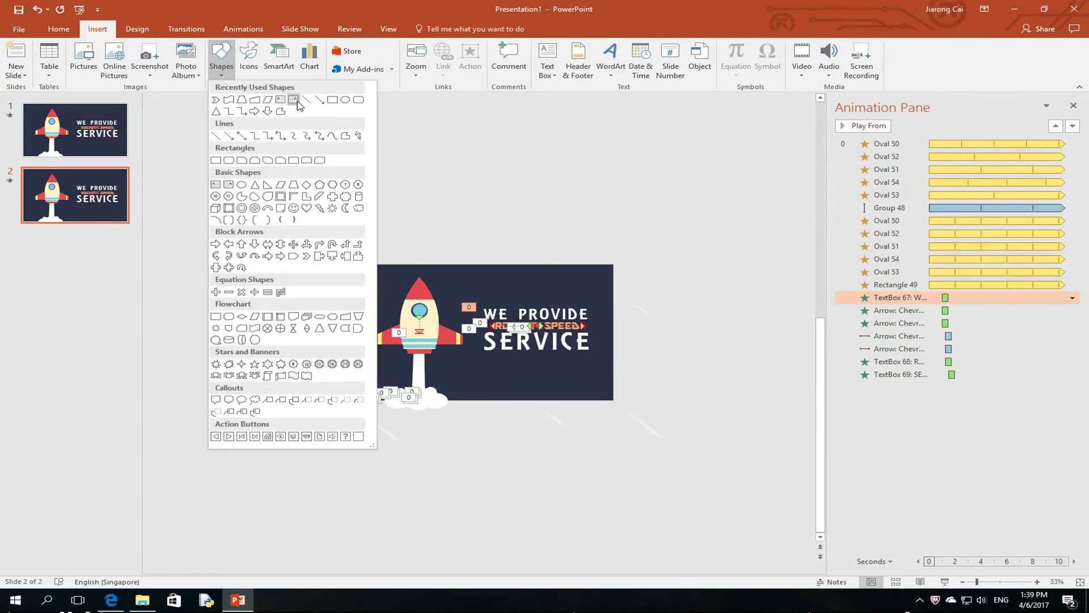
left_click(333, 100)
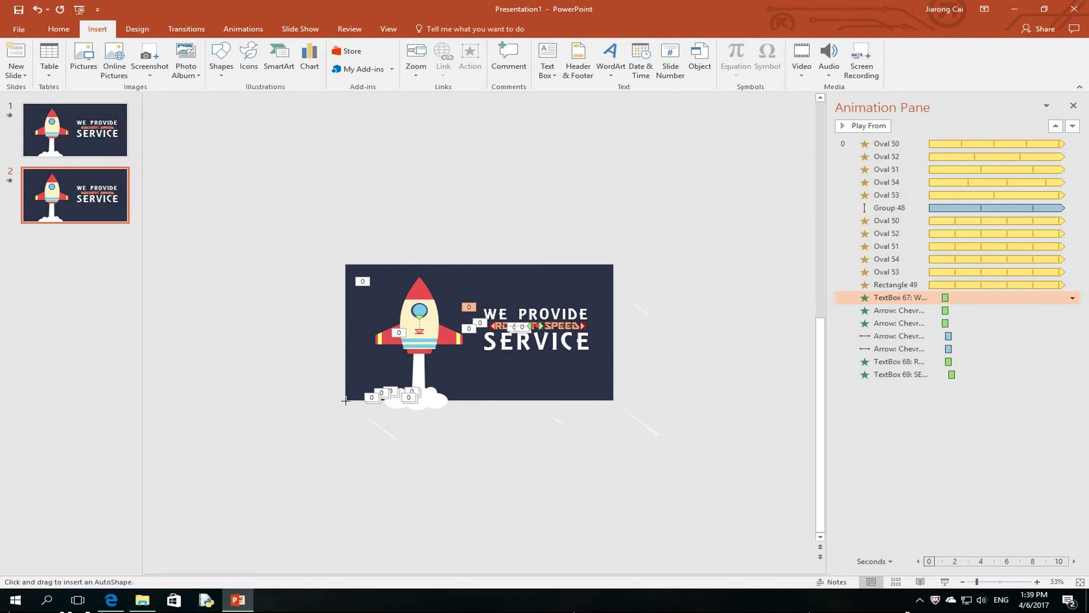
left_click_drag(346, 400, 609, 587)
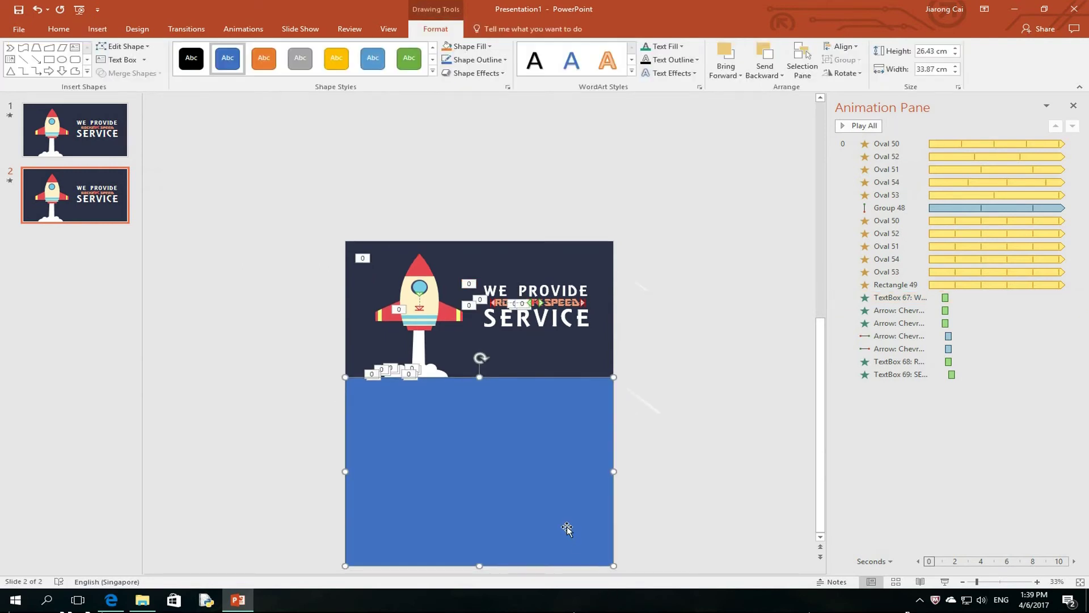
scroll(567, 526, "down", 1)
scroll(565, 525, "down", 2)
left_click_drag(480, 407, 480, 450)
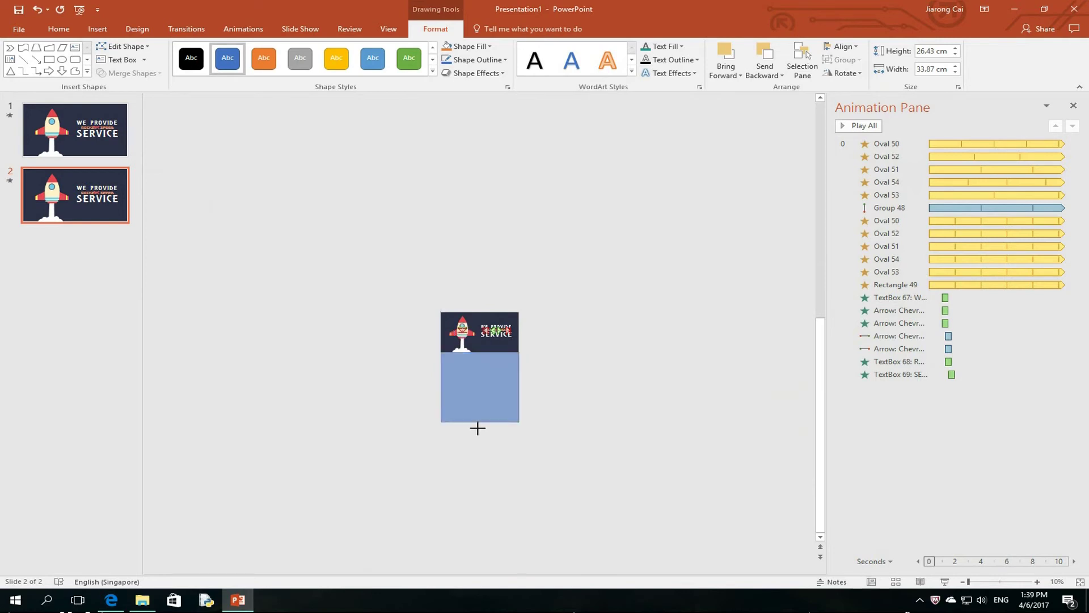
scroll(492, 420, "up", 2)
scroll(494, 424, "up", 1)
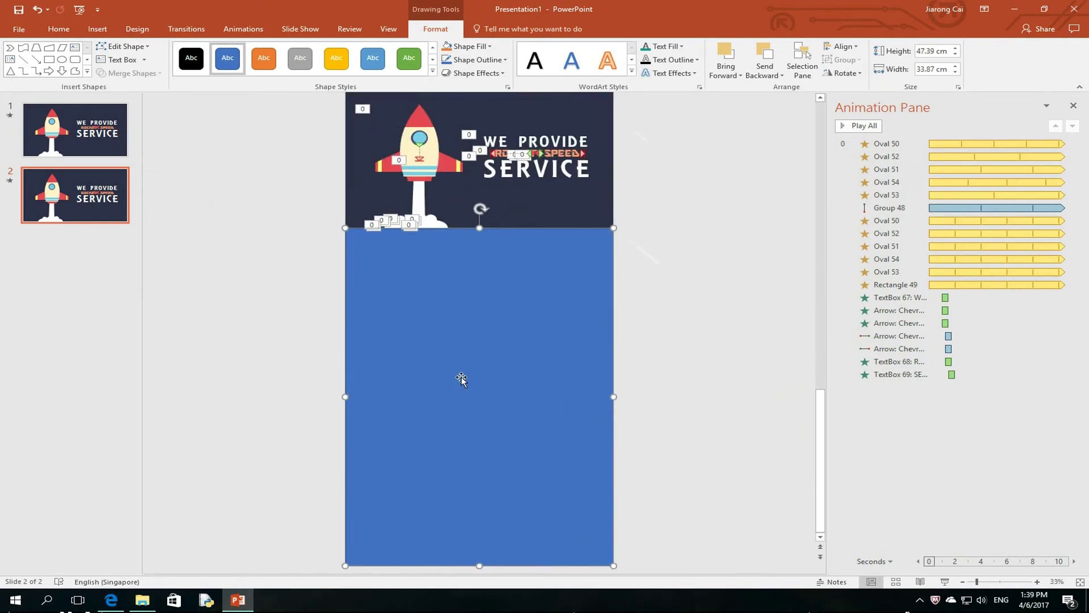
right_click(461, 378)
Remove the rectangle's outline, eyedrop the navy background as fill, then switch to a gradient fill.
left_click(510, 369)
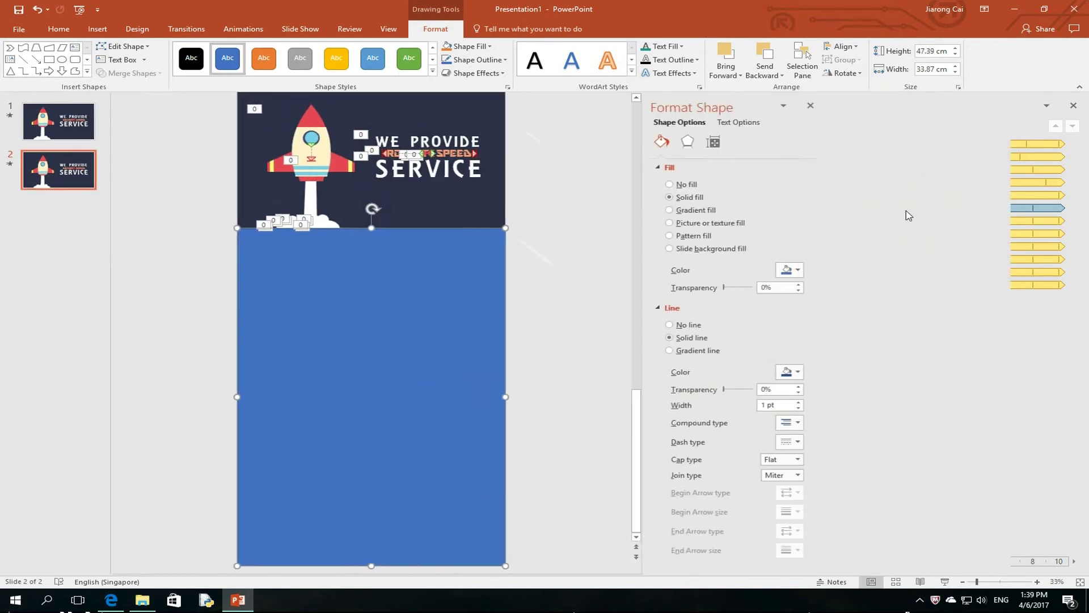
left_click(688, 328)
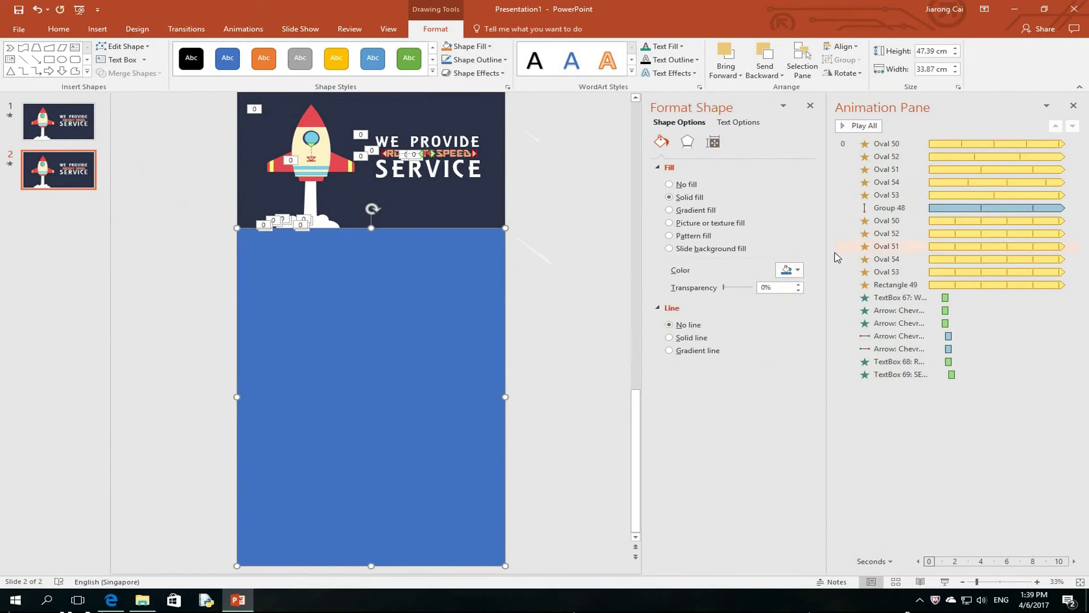
left_click(786, 270)
left_click(810, 406)
left_click(492, 205)
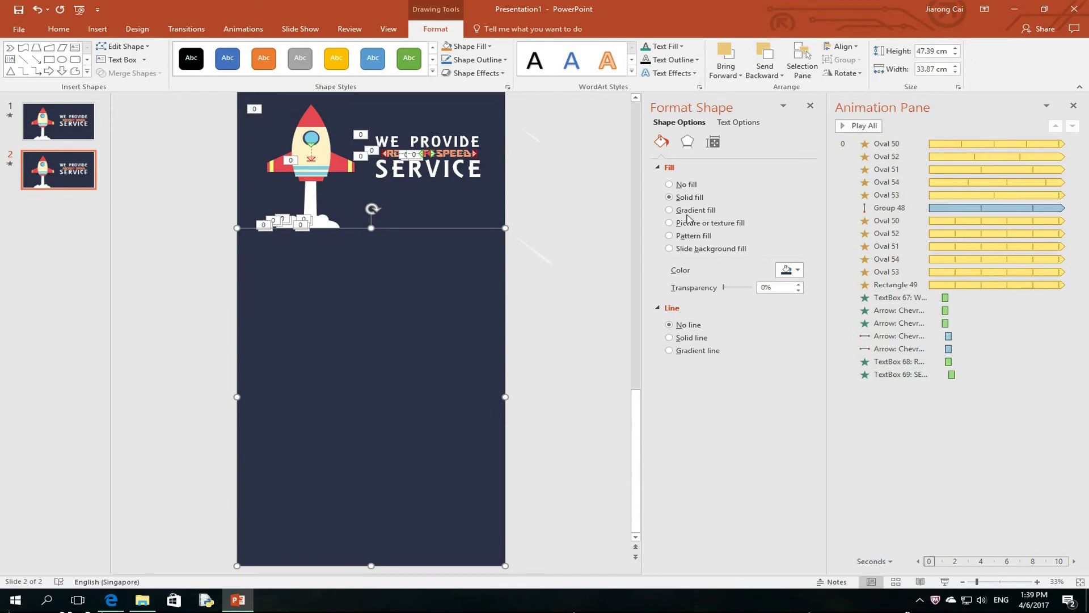
left_click(670, 210)
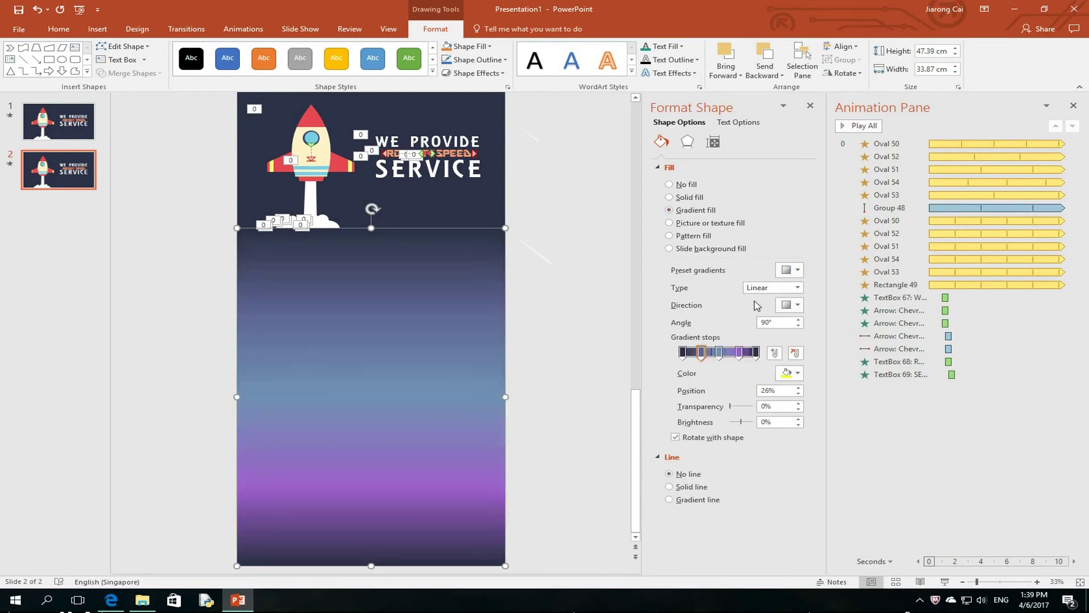
left_click(684, 352)
Send the gradient rectangle to the back so the white streaks show above it.
scroll(549, 339, "up", 2)
scroll(549, 338, "down", 2)
scroll(549, 339, "up", 2, "ctrl")
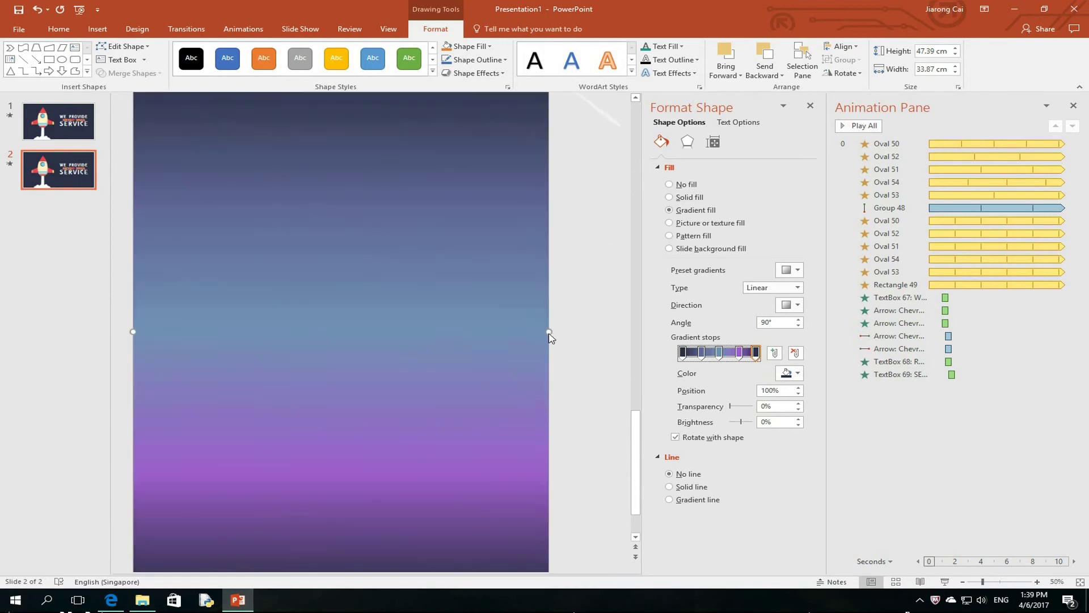
right_click(466, 307)
right_click(417, 336)
right_click(416, 335)
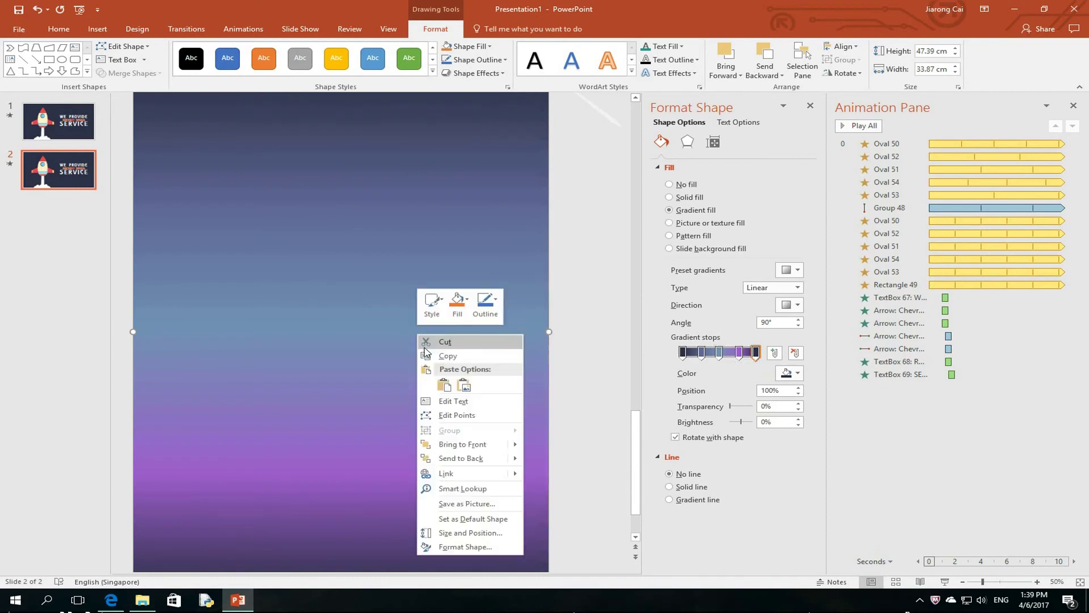
left_click(455, 452)
scroll(401, 387, "down", 2, "ctrl")
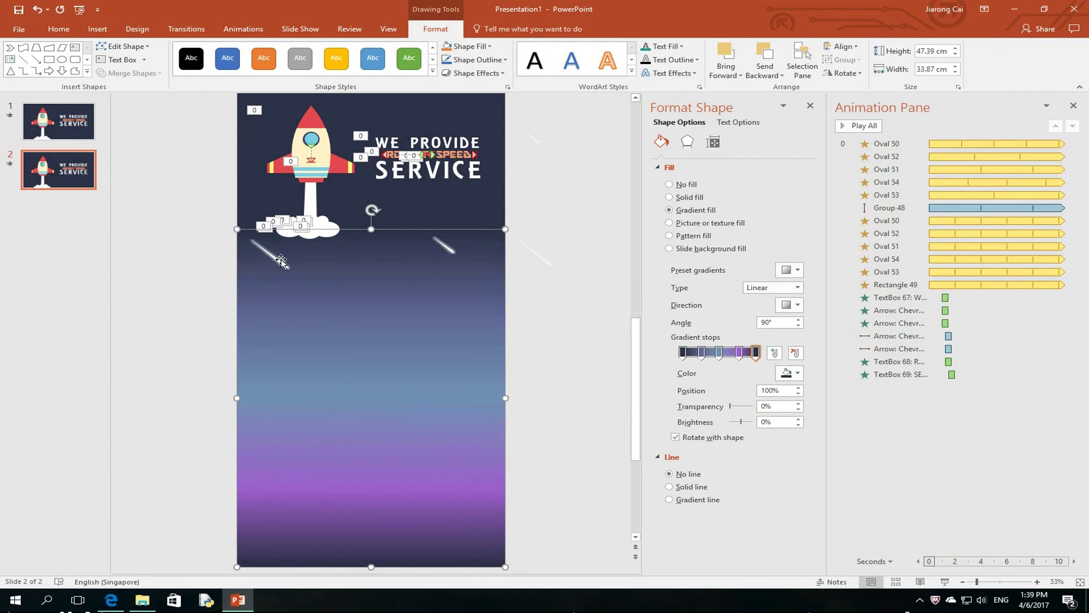
left_click(370, 284)
Select the meteor streak lines on the slide and bring up the Animations ribbon.
left_click(282, 265)
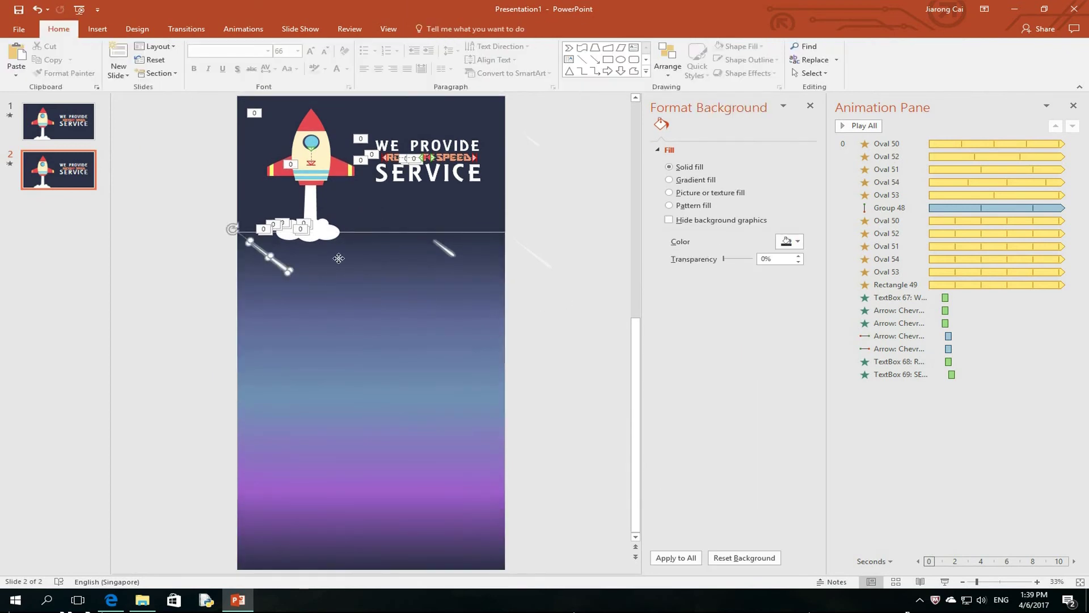
left_click(445, 256, "shift")
left_click(515, 344)
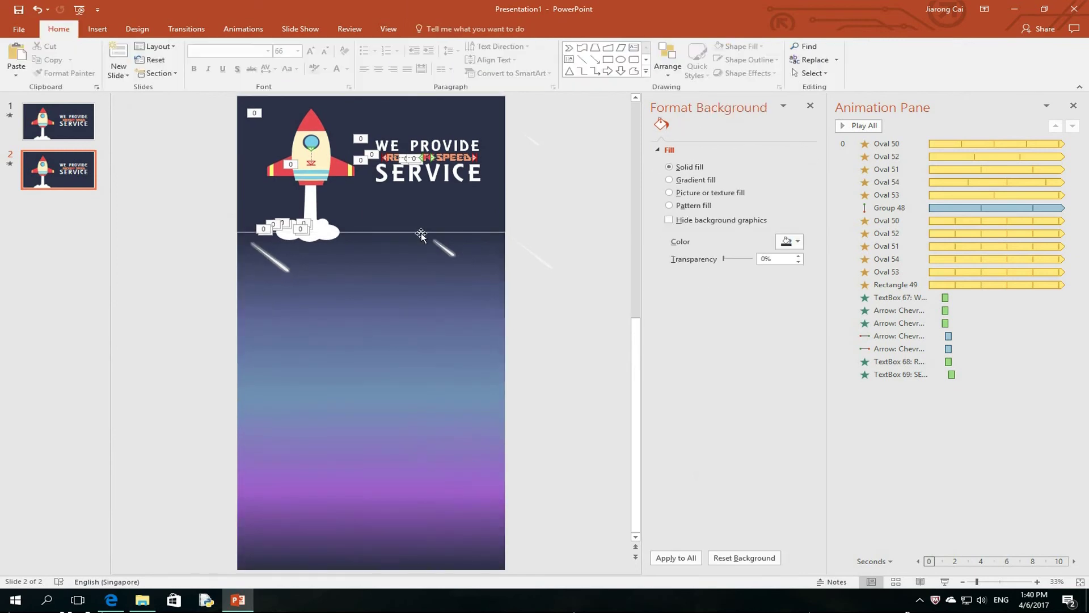
left_click(444, 247)
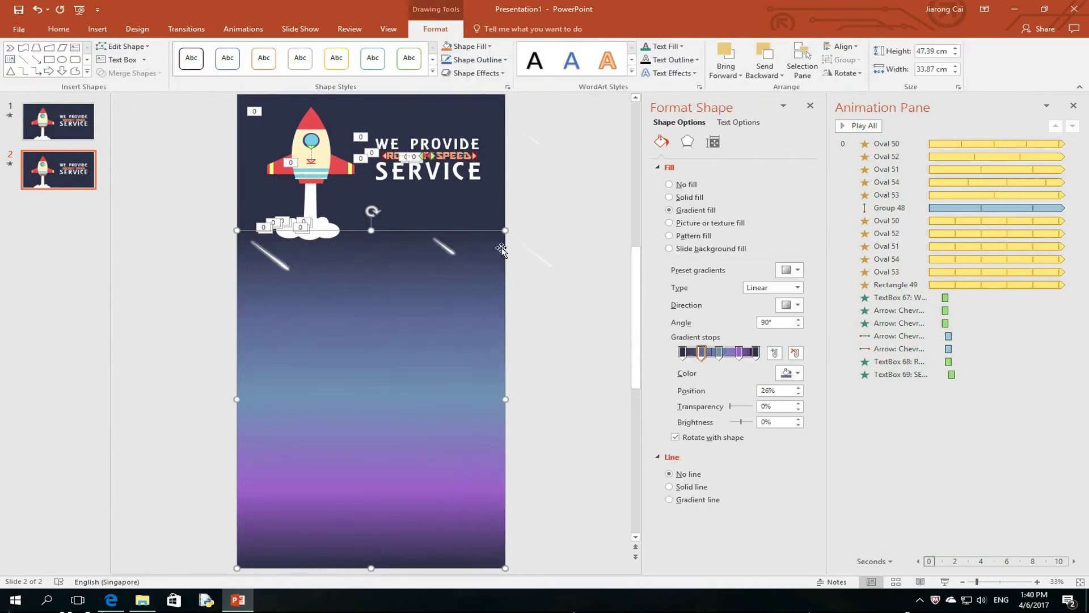
left_click(450, 250)
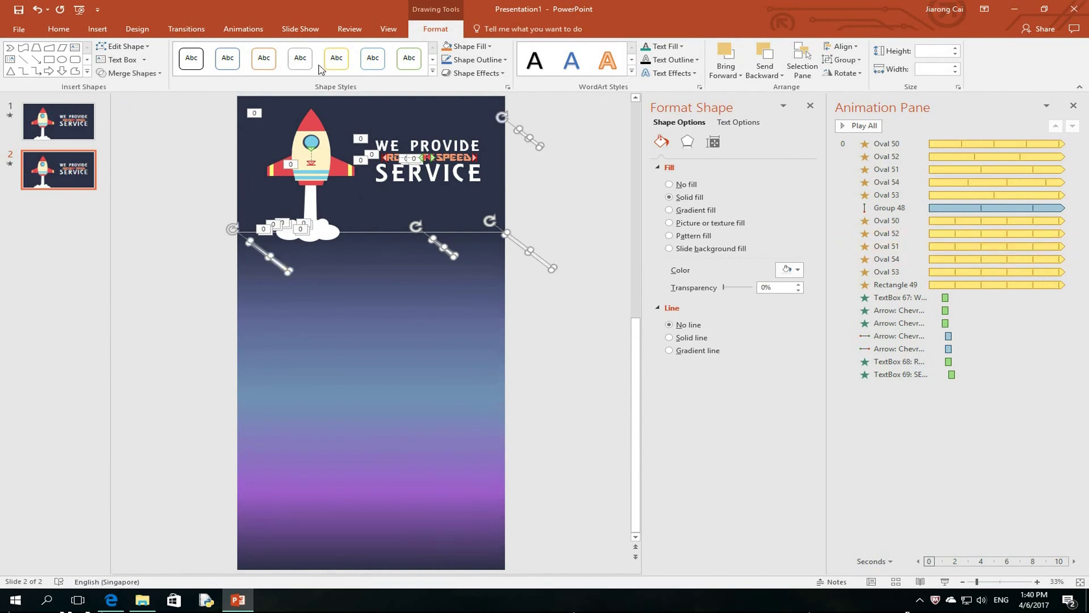
left_click(241, 30)
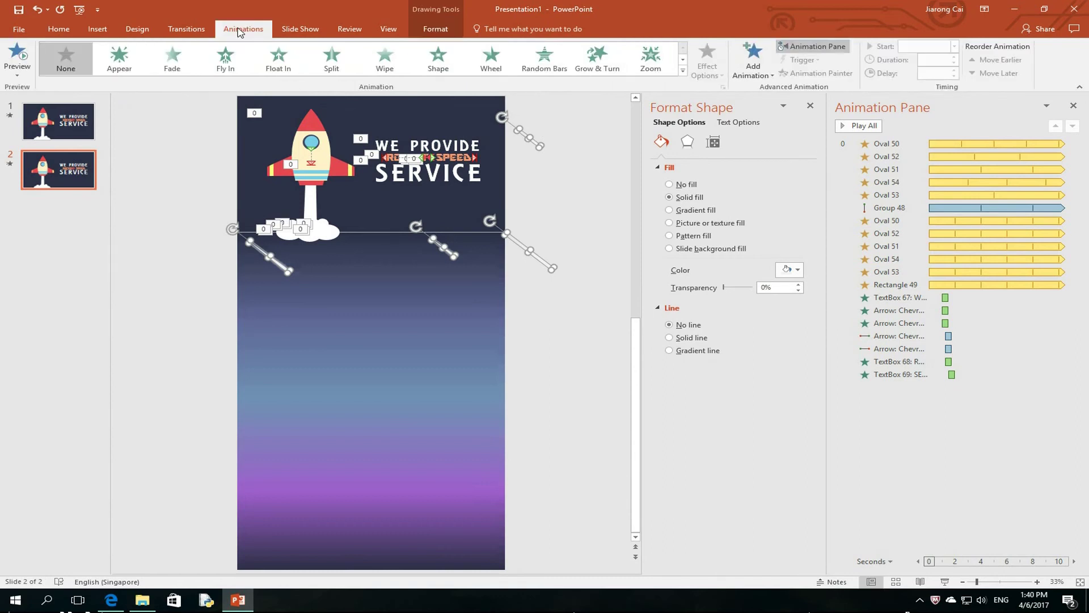
Apply a Fly In entrance to the streaks, coming From Top-Left.
left_click(225, 57)
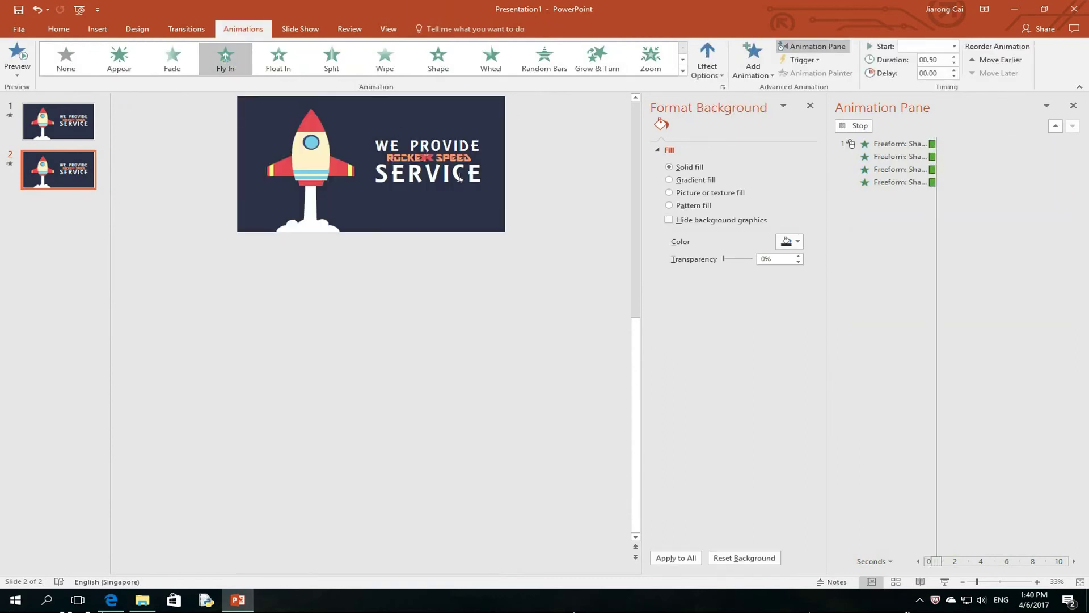
left_click(709, 63)
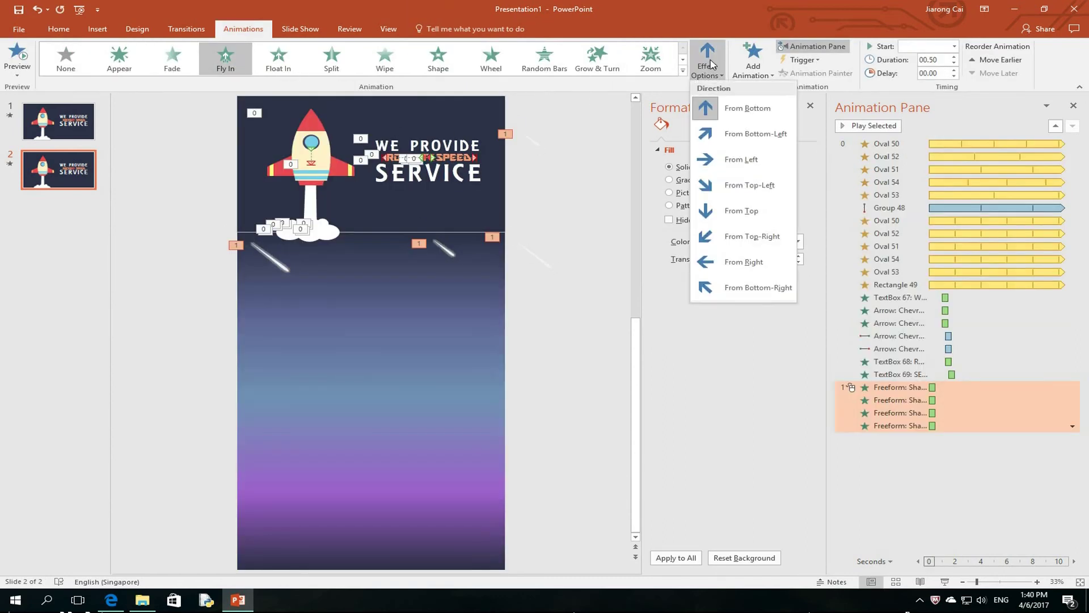
left_click(770, 190)
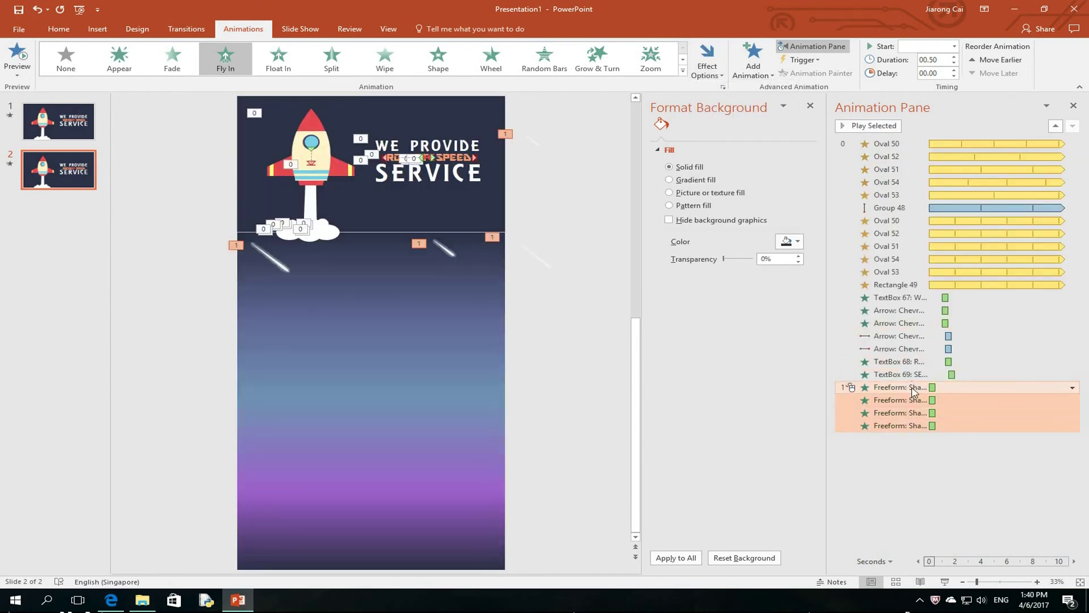
Select all four streak animations in the Animation Pane and bring up their options menu.
left_click(907, 387)
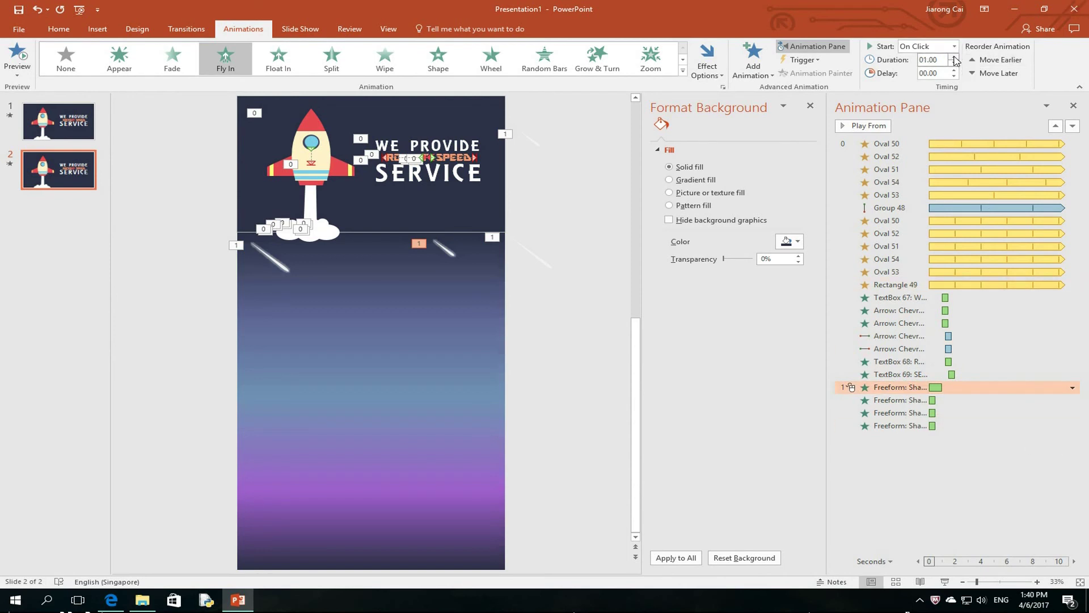
key("Down")
key("Down")
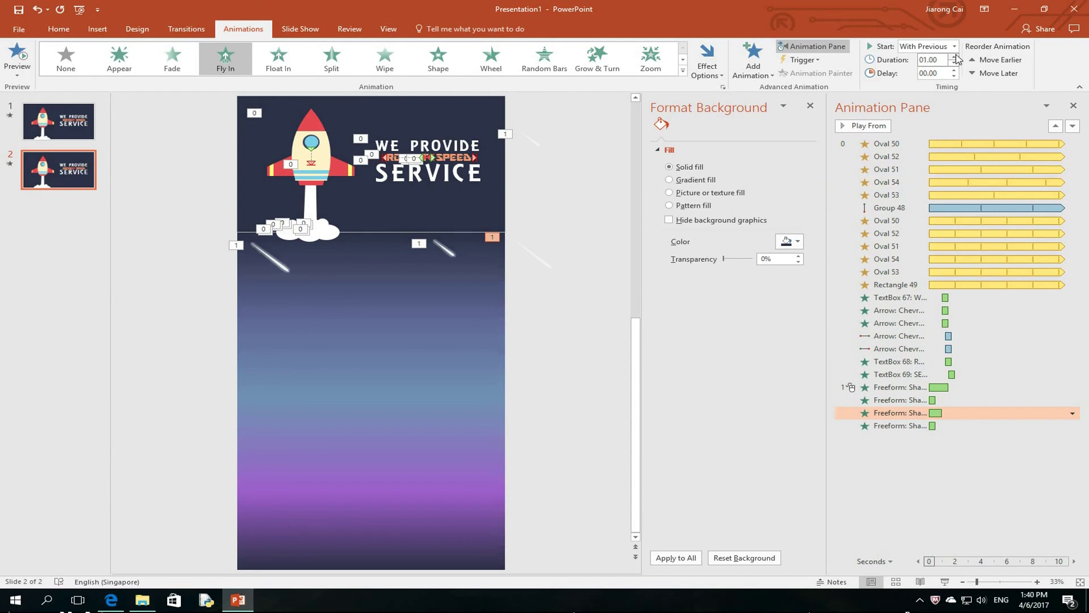
left_click(918, 426)
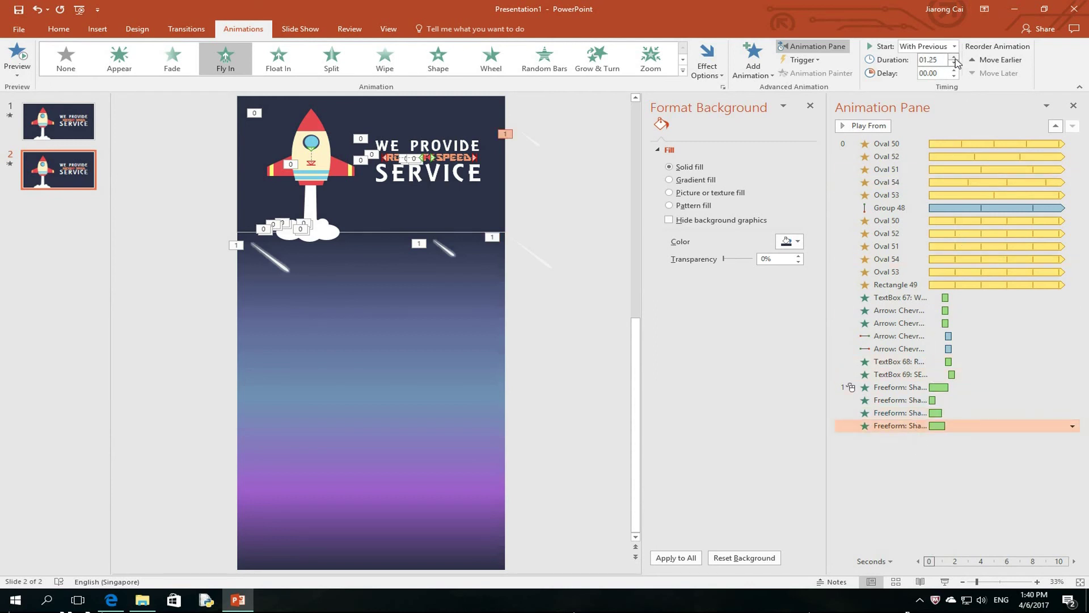
left_click(903, 387)
left_click(914, 425, "shift")
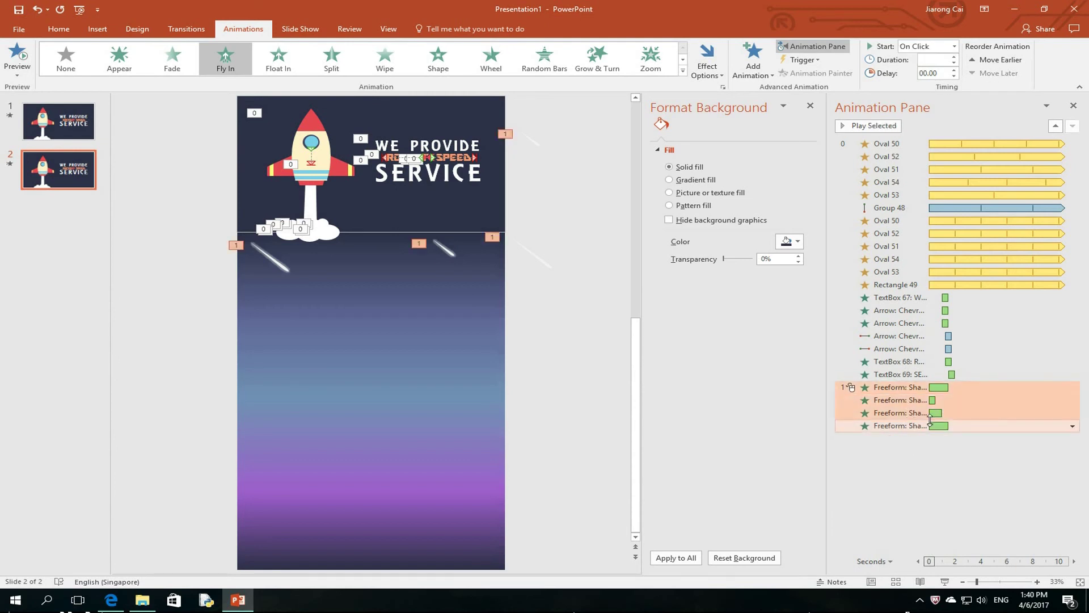
left_click(1072, 426)
left_click(988, 389)
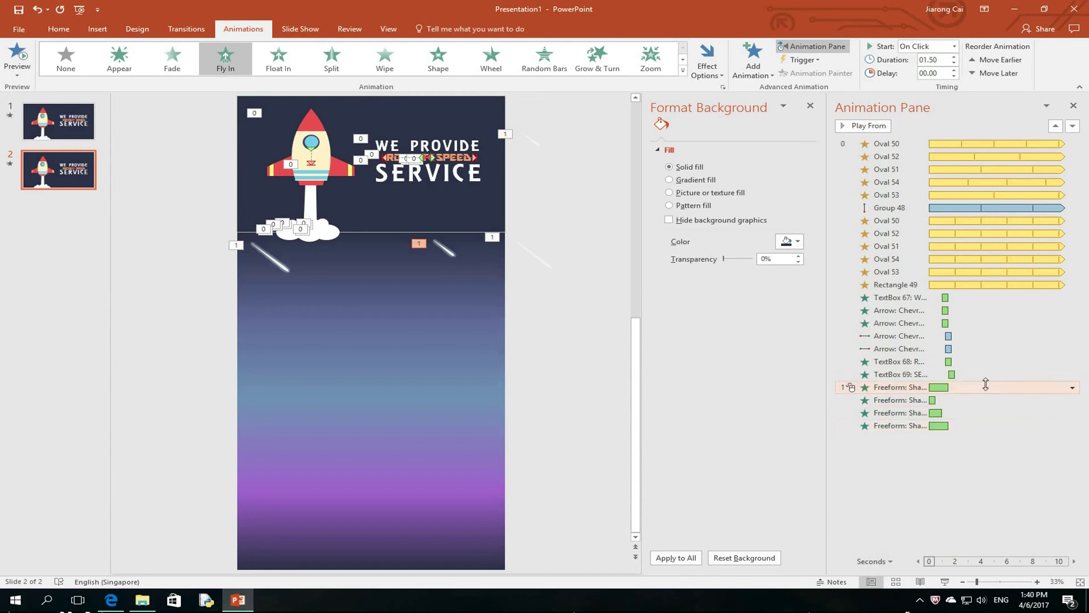
left_click(1072, 426)
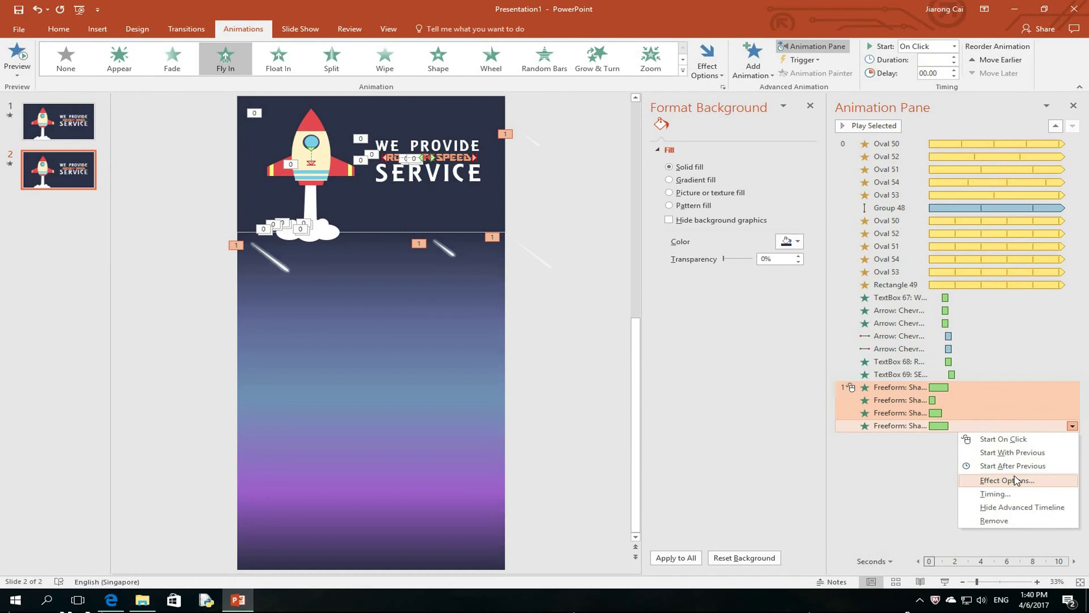
Set the streaks' Fly In to repeat Until End of Slide, then select the gradient sky rectangle.
left_click(1017, 482)
left_click(301, 209)
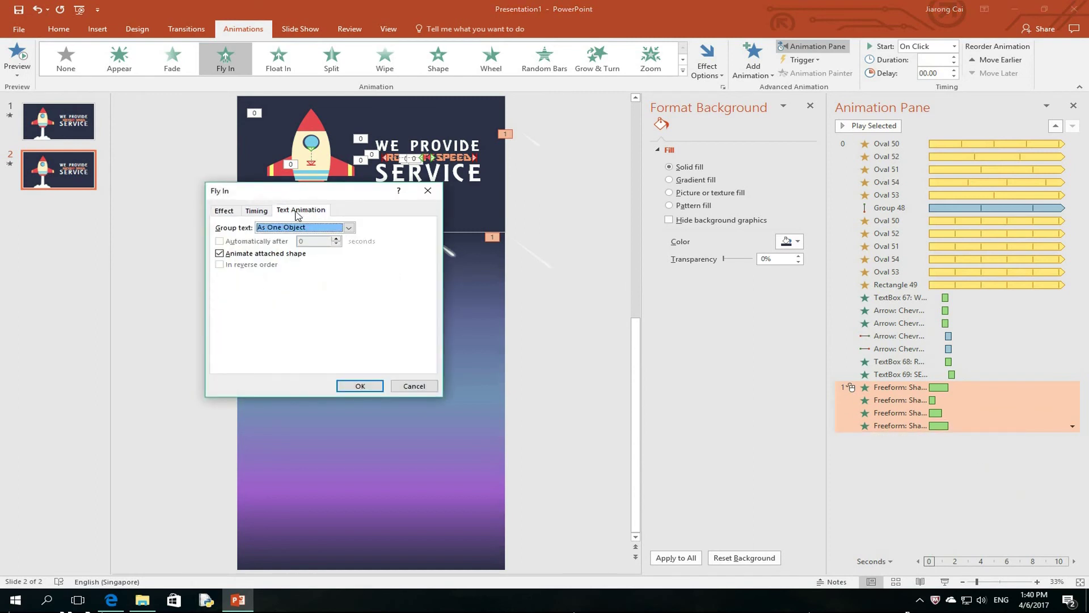
left_click(265, 211)
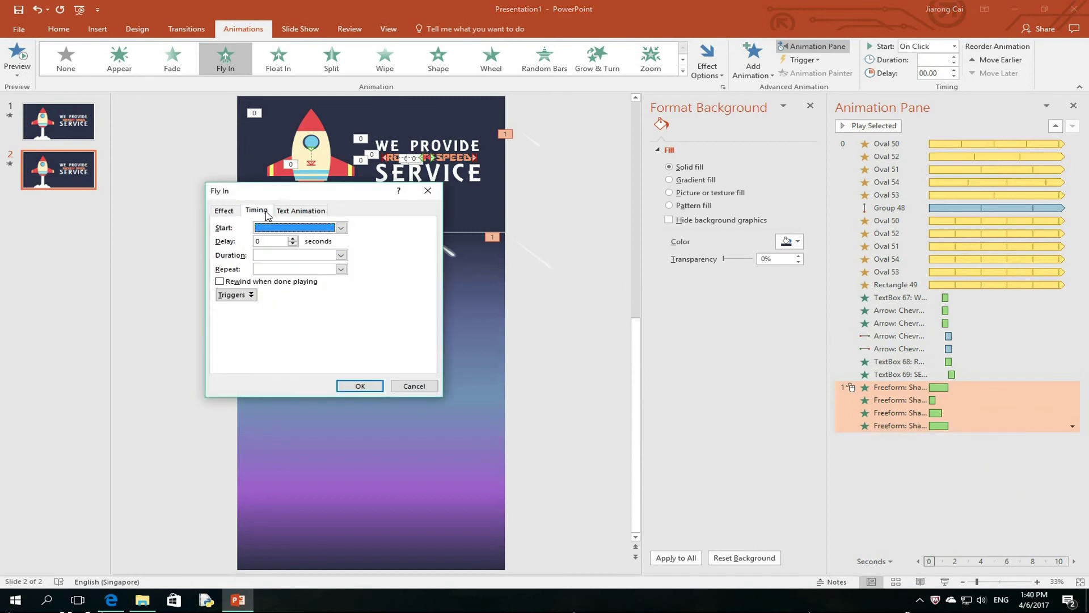
left_click(341, 269)
left_click(307, 341)
left_click(341, 269)
left_click(295, 335)
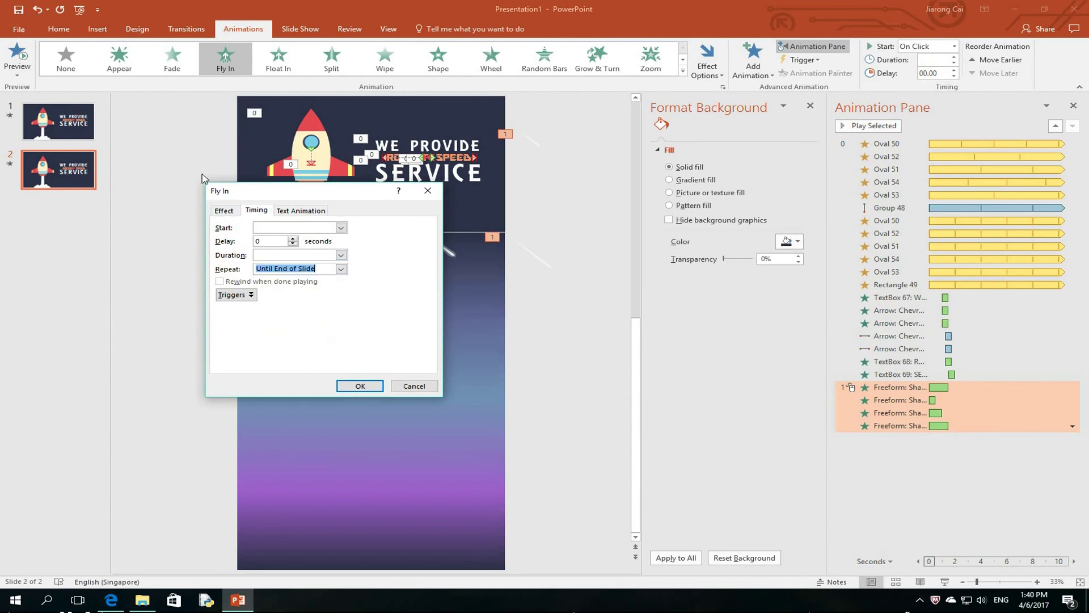
left_click(225, 211)
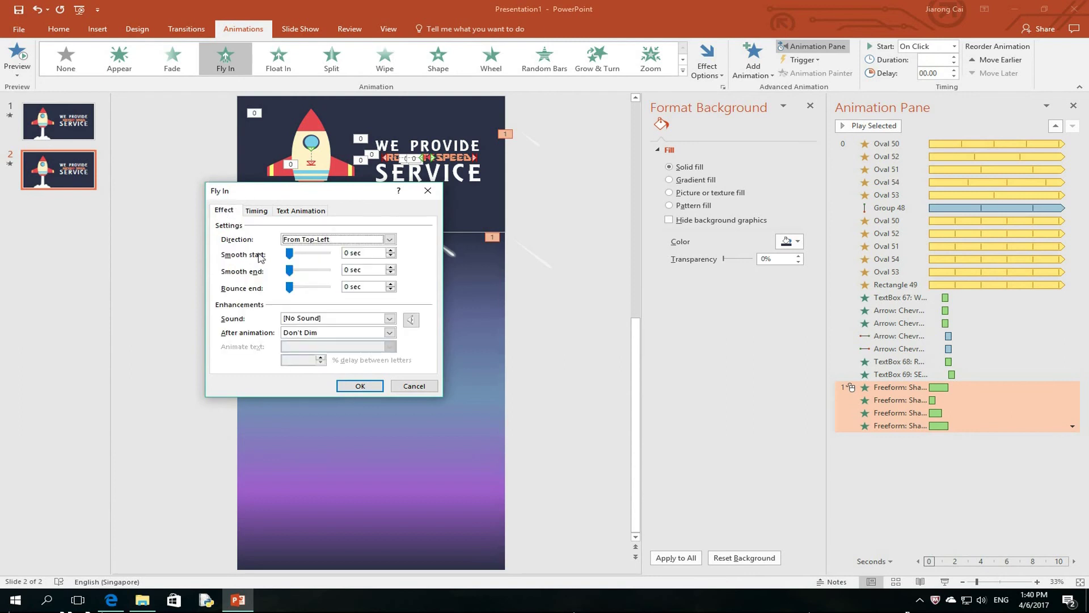
left_click(364, 386)
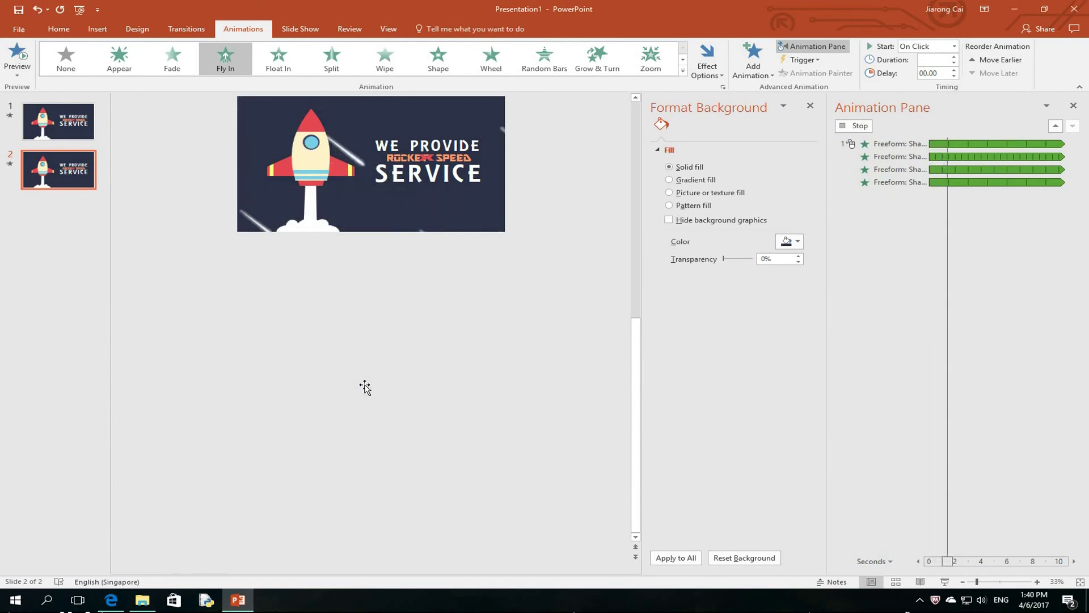
left_click(406, 359)
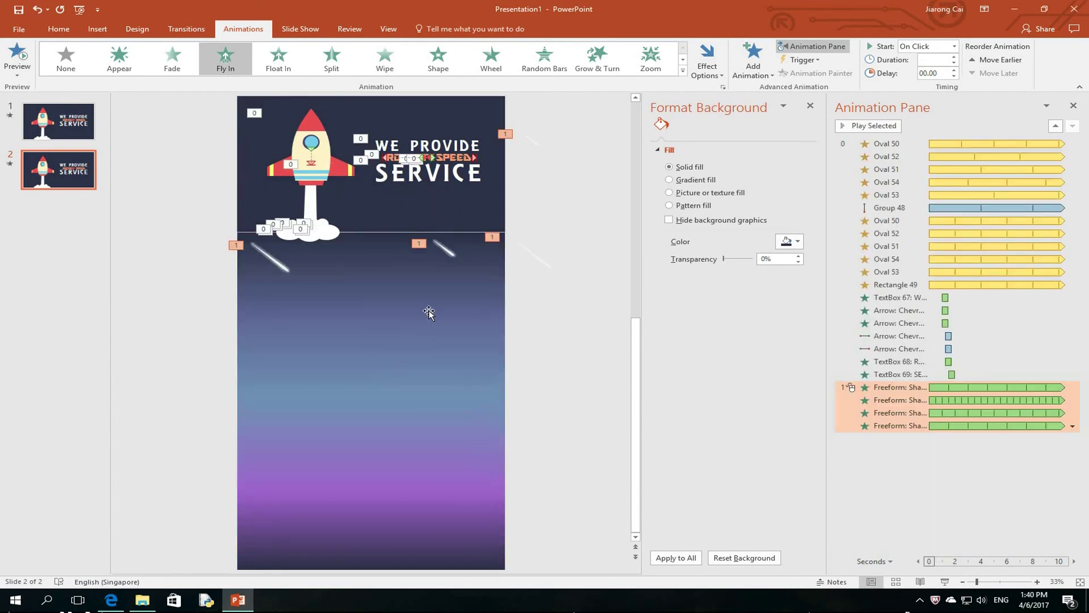
left_click(448, 335)
Add a Fly In entrance to the gradient sky rectangle, coming from the top.
left_click(752, 67)
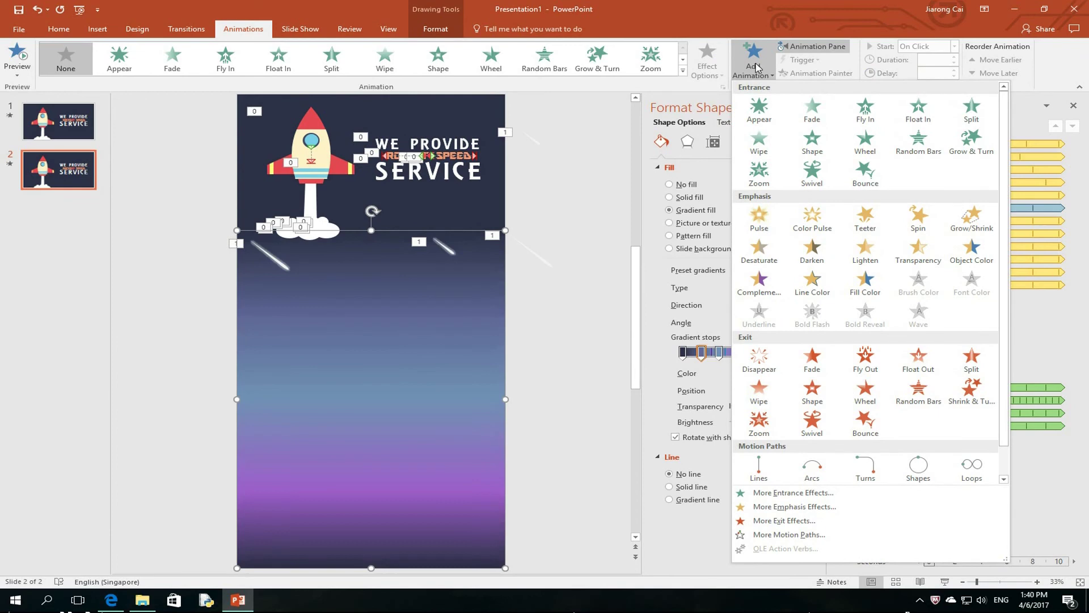
left_click(858, 105)
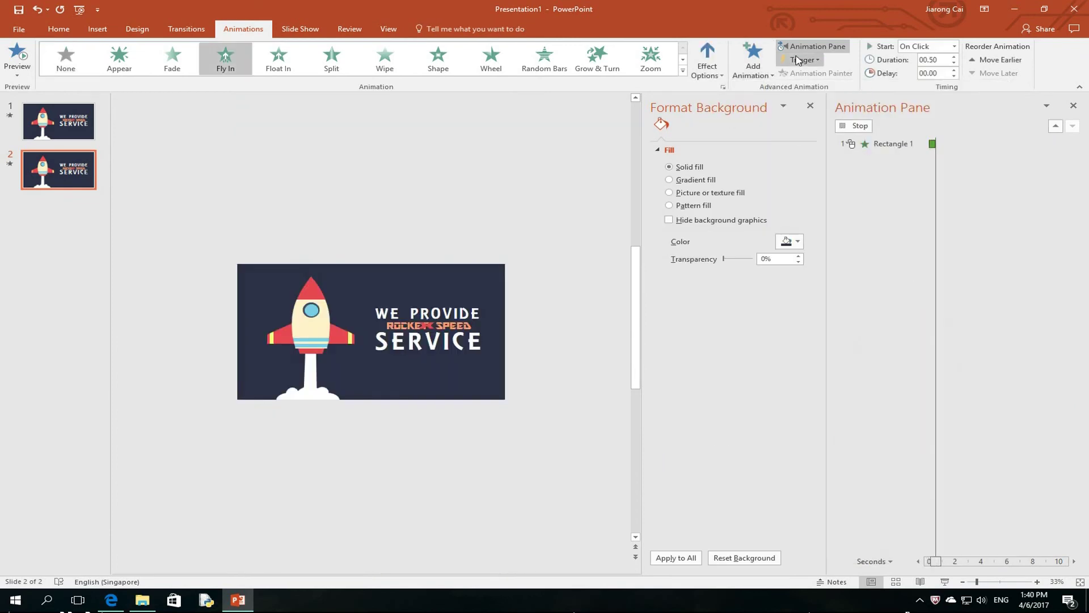
left_click(708, 62)
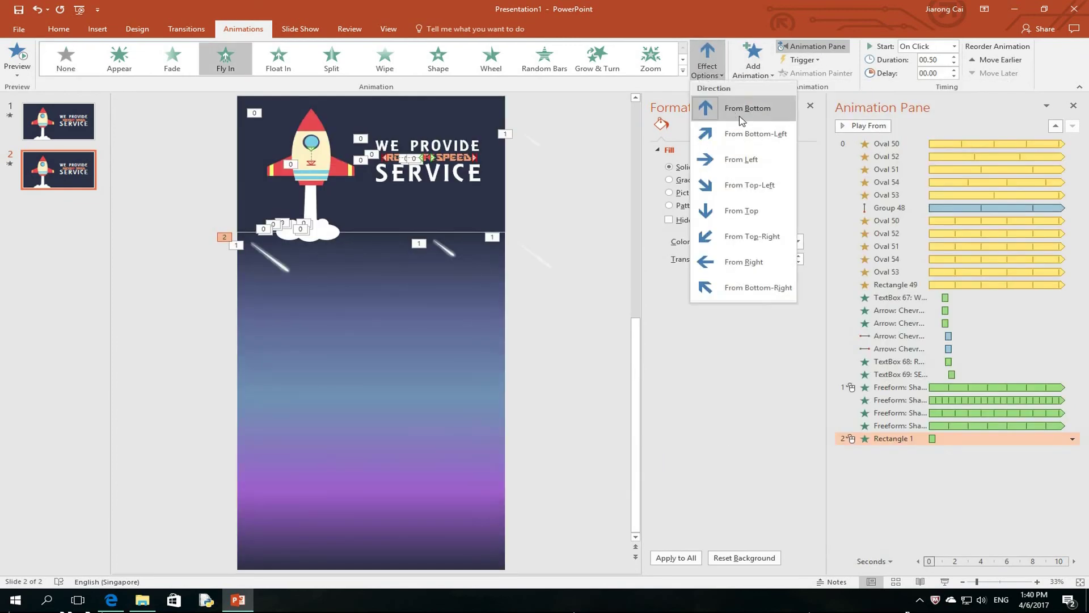
left_click(740, 210)
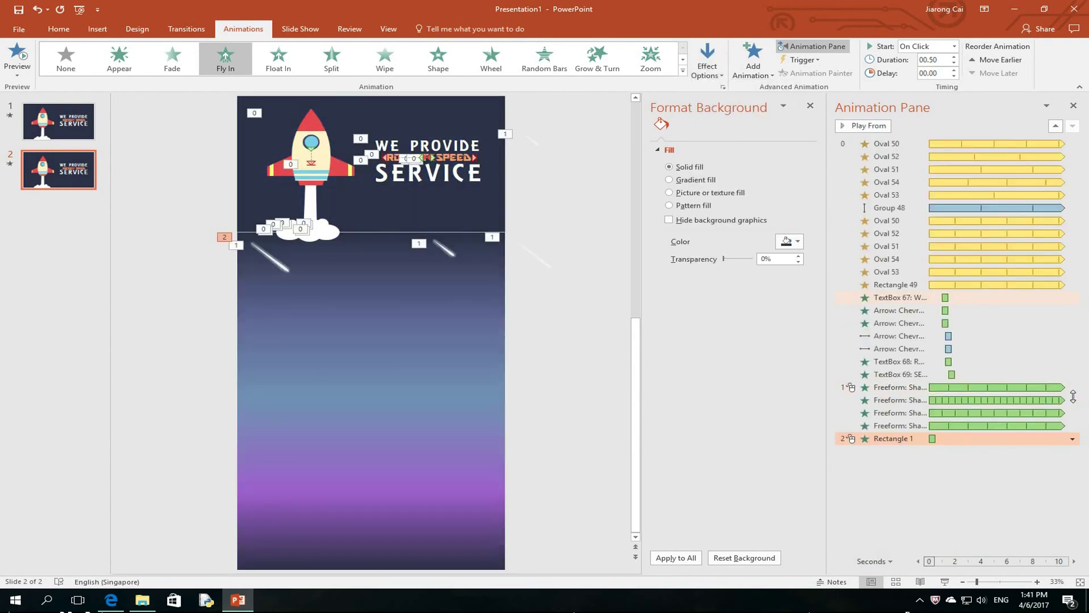
Set the rectangle's fly-in to 1 second, repeating until the end of the slide.
left_click(1072, 438)
left_click(1013, 491)
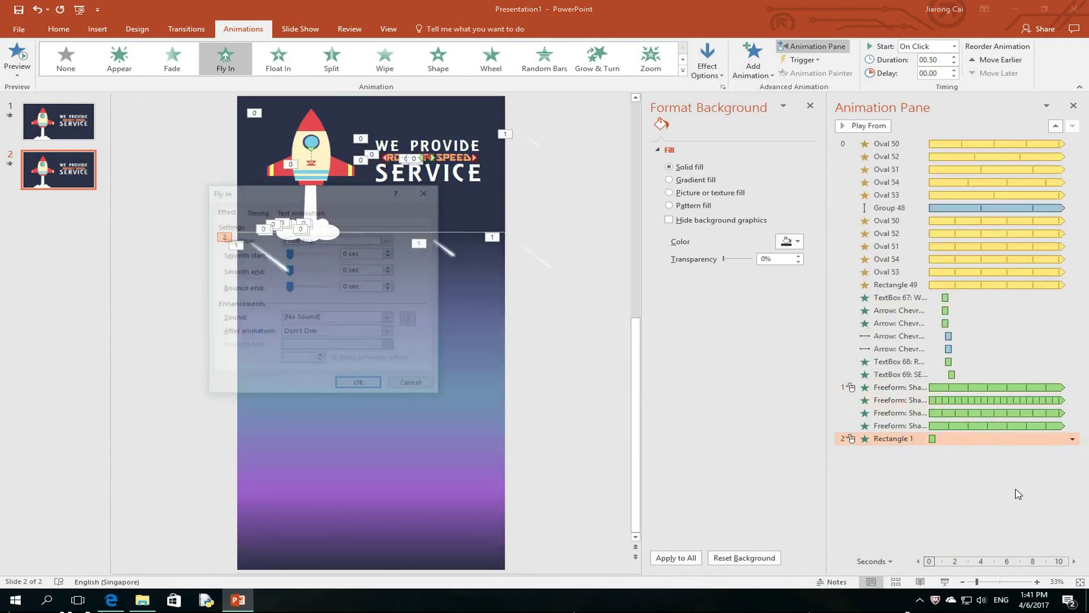
left_click(291, 213)
left_click(259, 213)
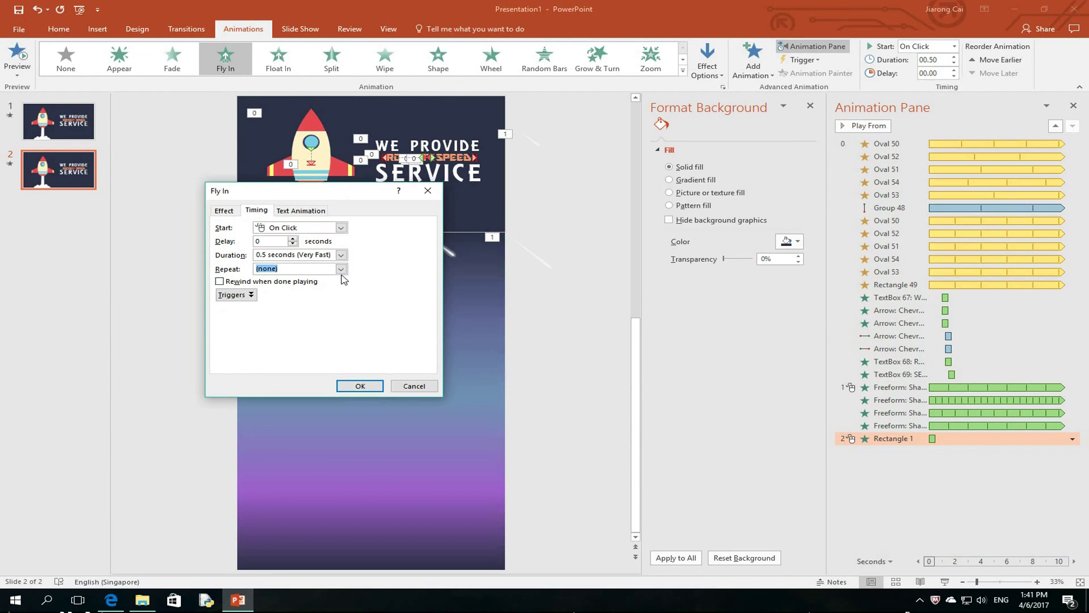
left_click(341, 269)
left_click(293, 333)
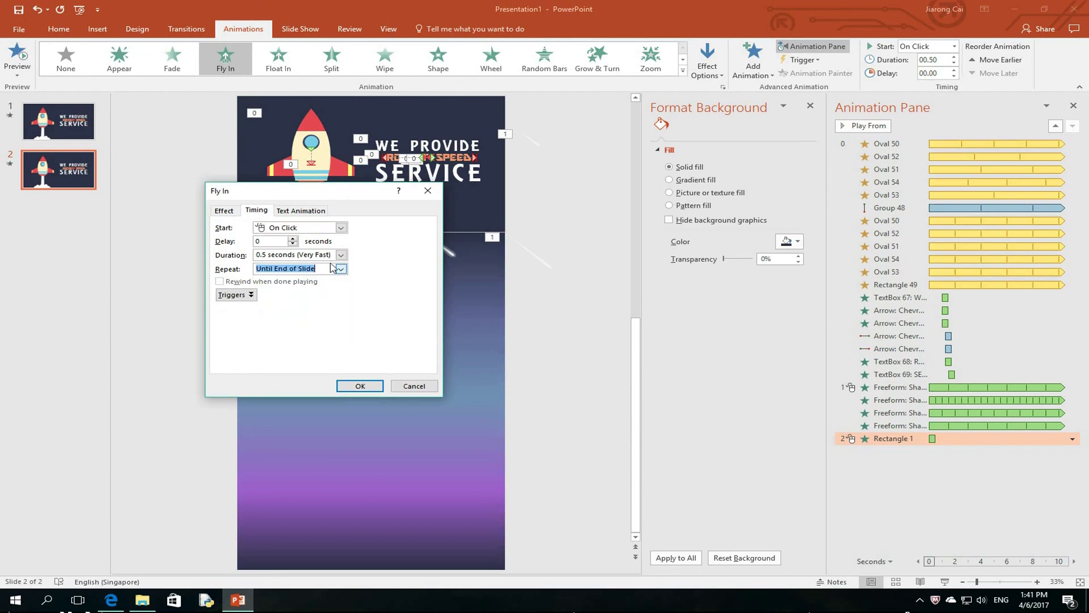
left_click(341, 255)
left_click(306, 289)
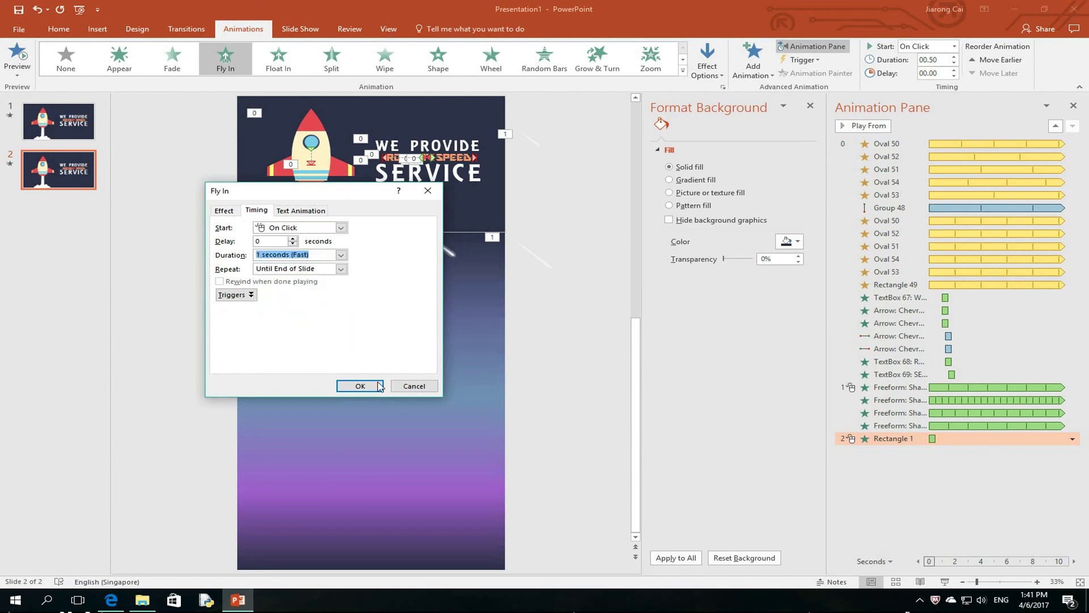
left_click(360, 386)
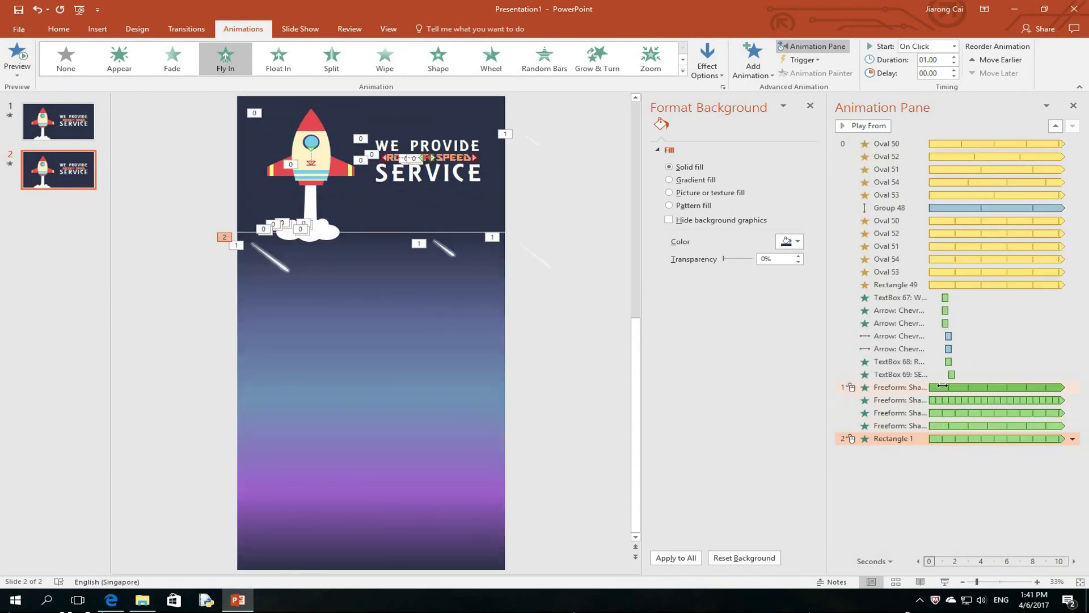
left_click(936, 387)
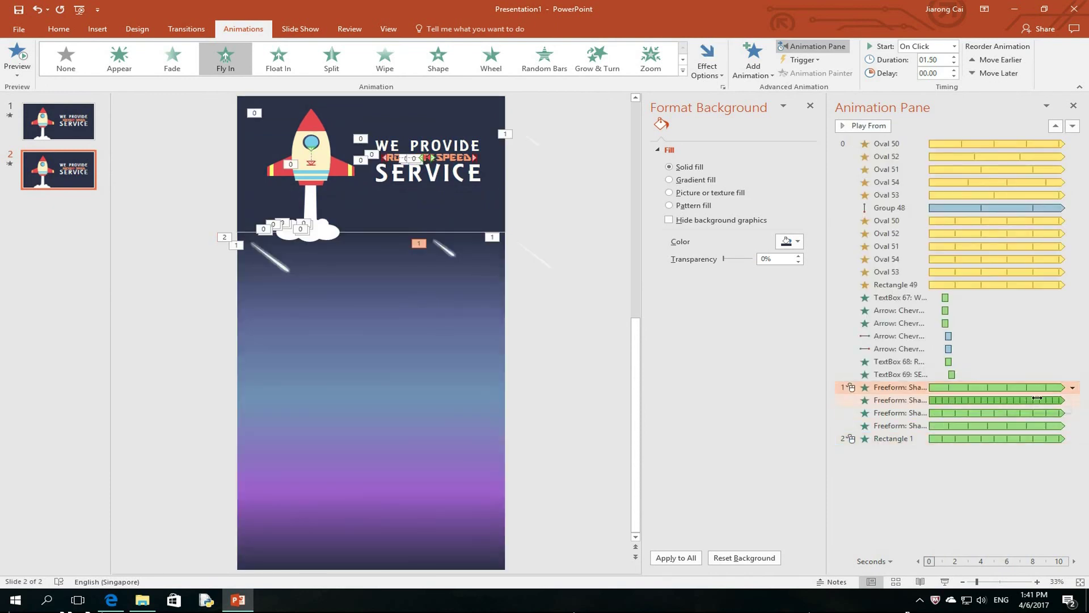
Make the streak and rectangle animations start With Previous.
left_click(885, 439, "shift")
left_click(1072, 439)
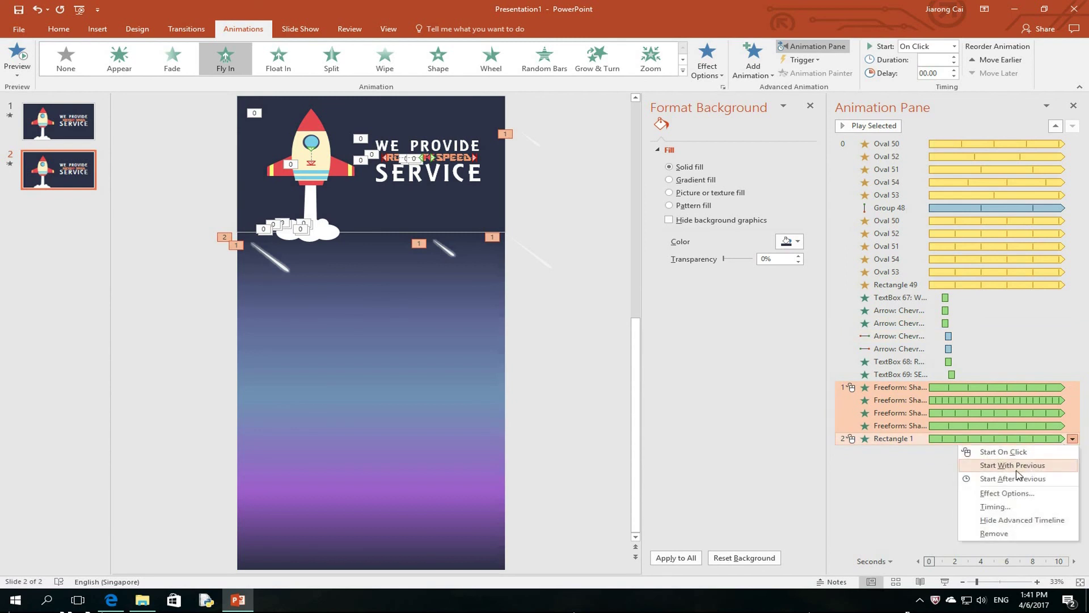
left_click(1016, 466)
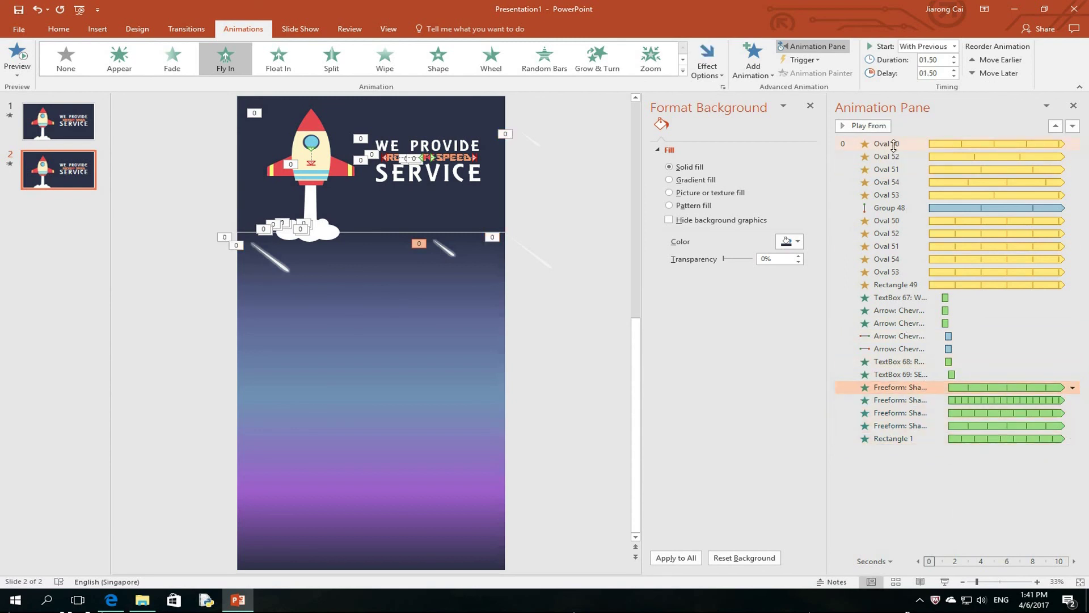
Preview the slide's animations, then run the full-screen slide show.
left_click(894, 146)
left_click(862, 126)
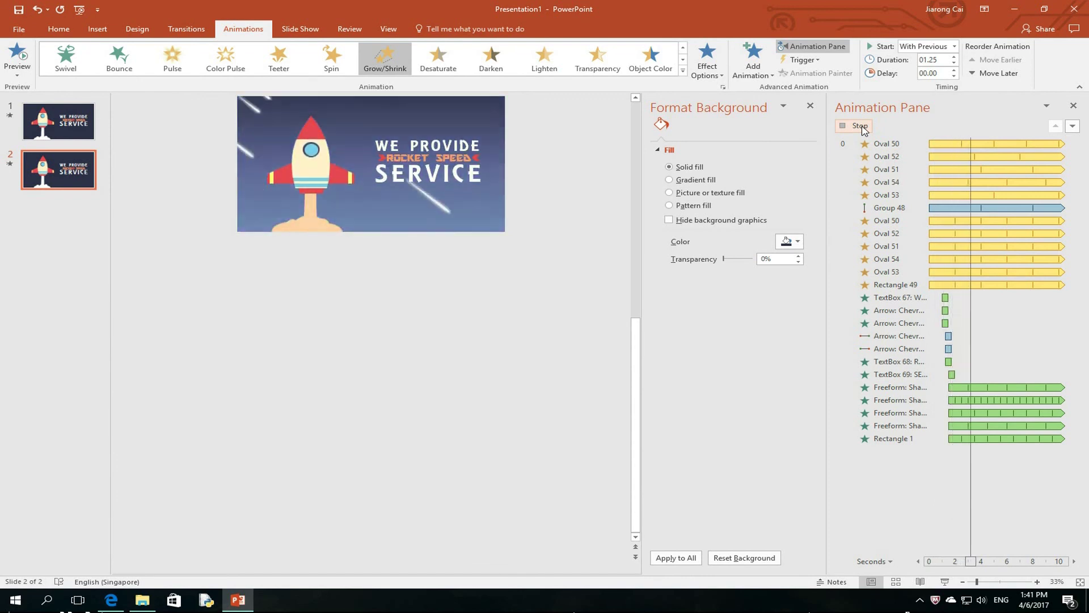
left_click(860, 126)
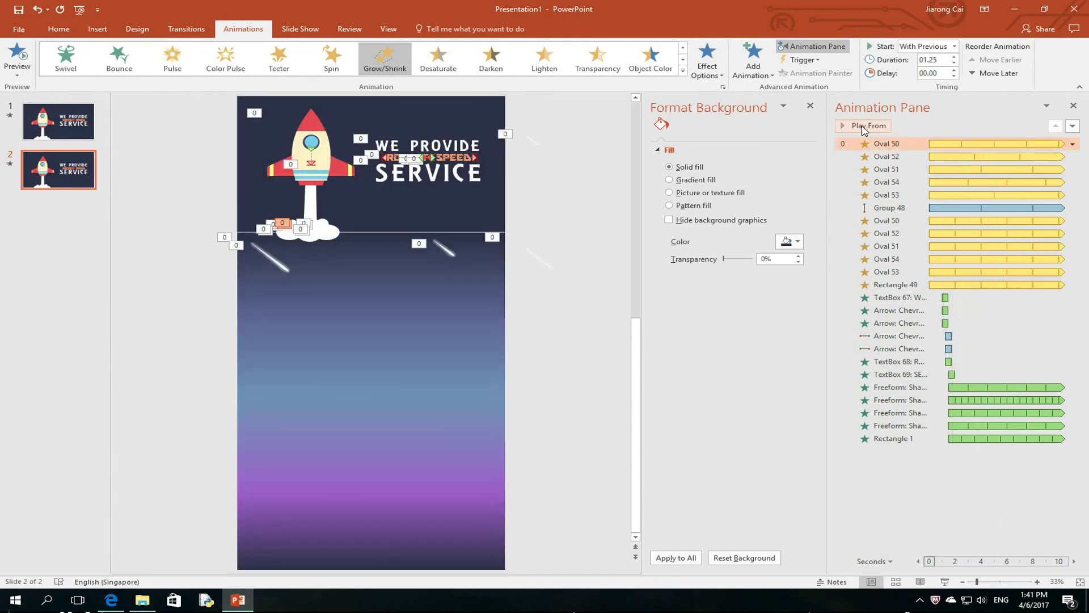
left_click(862, 126)
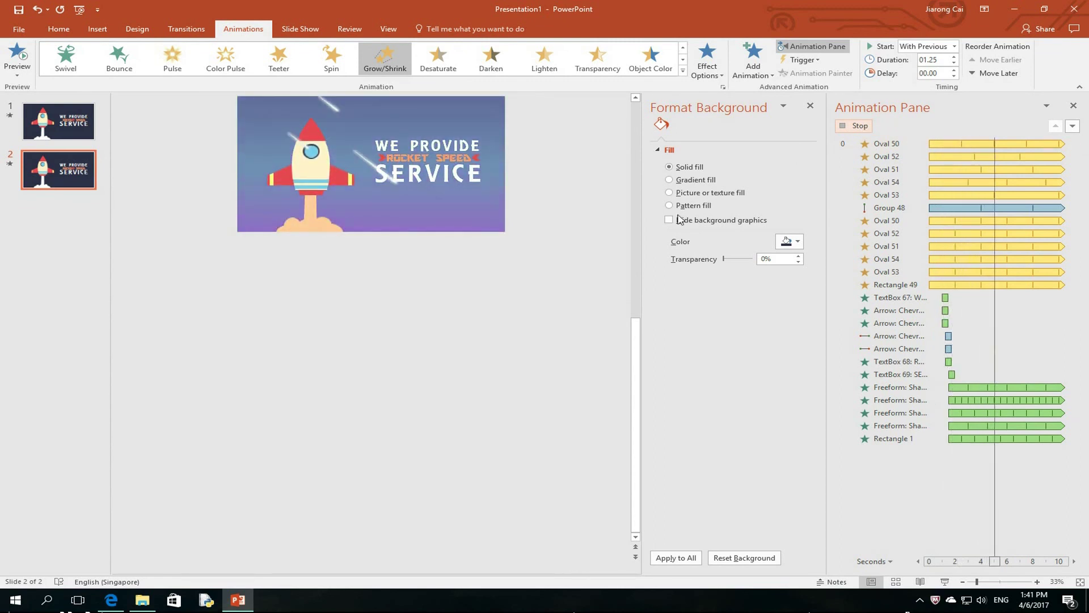
left_click(400, 386)
scroll(488, 379, "up", 3, "ctrl")
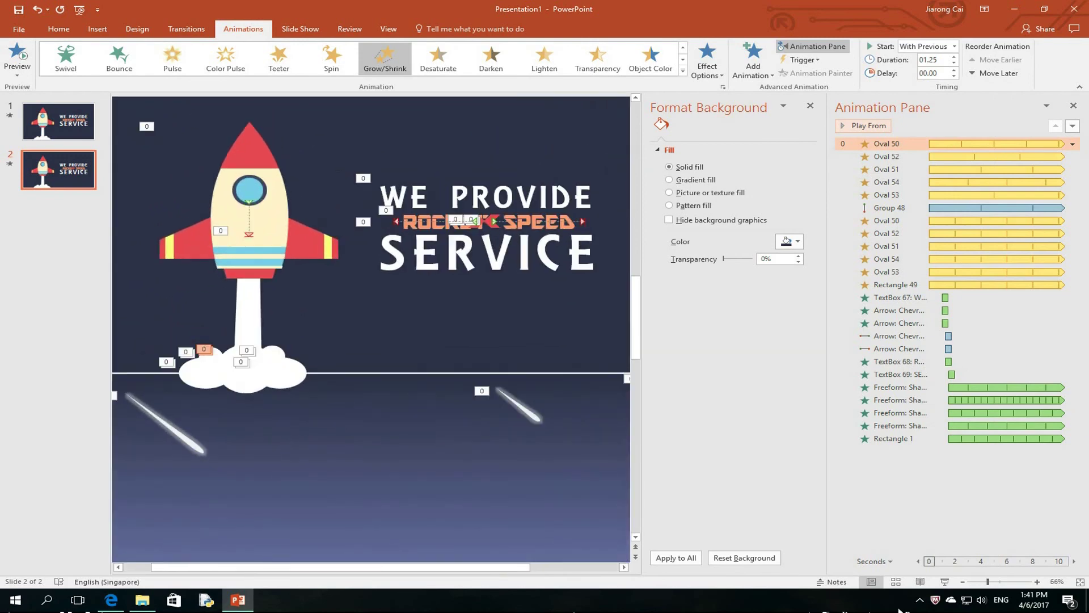
left_click(945, 582)
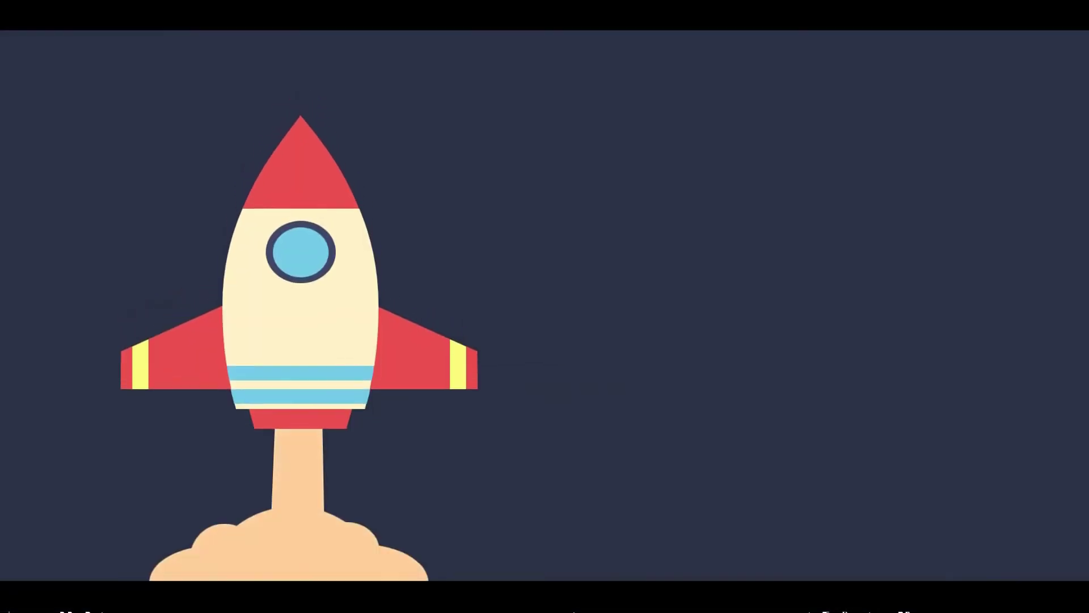